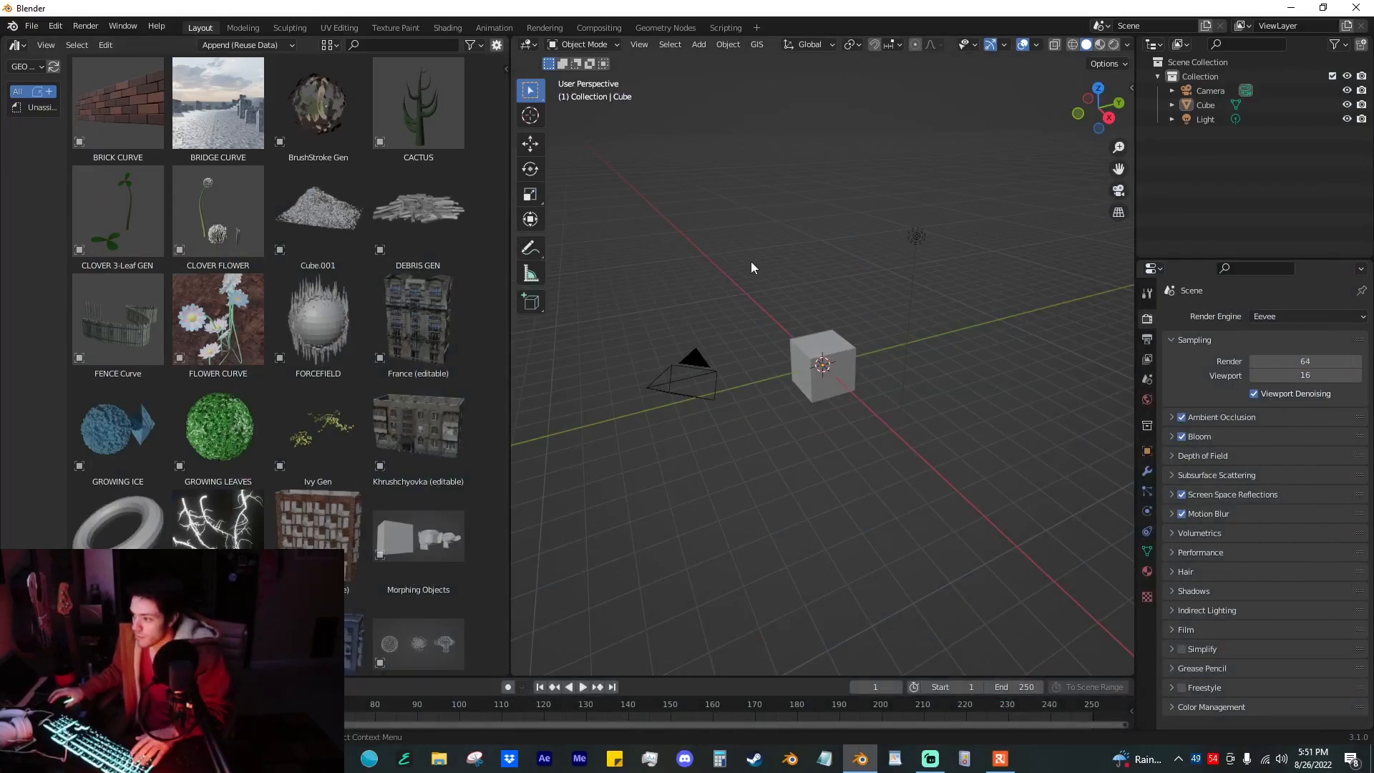
Step: Replace the default scene objects with the BrushStroke Gen asset and display the viewport in Material Preview
{"action": "left_click_drag", "start_coordinate": [319, 106], "coordinate": [806, 382]}
{"action": "left_click", "coordinate": [995, 379]}
{"action": "left_click", "coordinate": [1100, 46]}
{"action": "mouse_move", "coordinate": [991, 188]}
{"action": "middle_mouse_down"}
{"action": "mouse_move", "coordinate": [948, 203]}
{"action": "mouse_move", "coordinate": [926, 302]}
{"action": "middle_mouse_up"}
{"action": "scroll", "coordinate": [928, 297], "scroll_direction": "up", "scroll_amount": 4}
{"action": "middle_click_drag", "start_coordinate": [938, 246], "coordinate": [998, 225]}
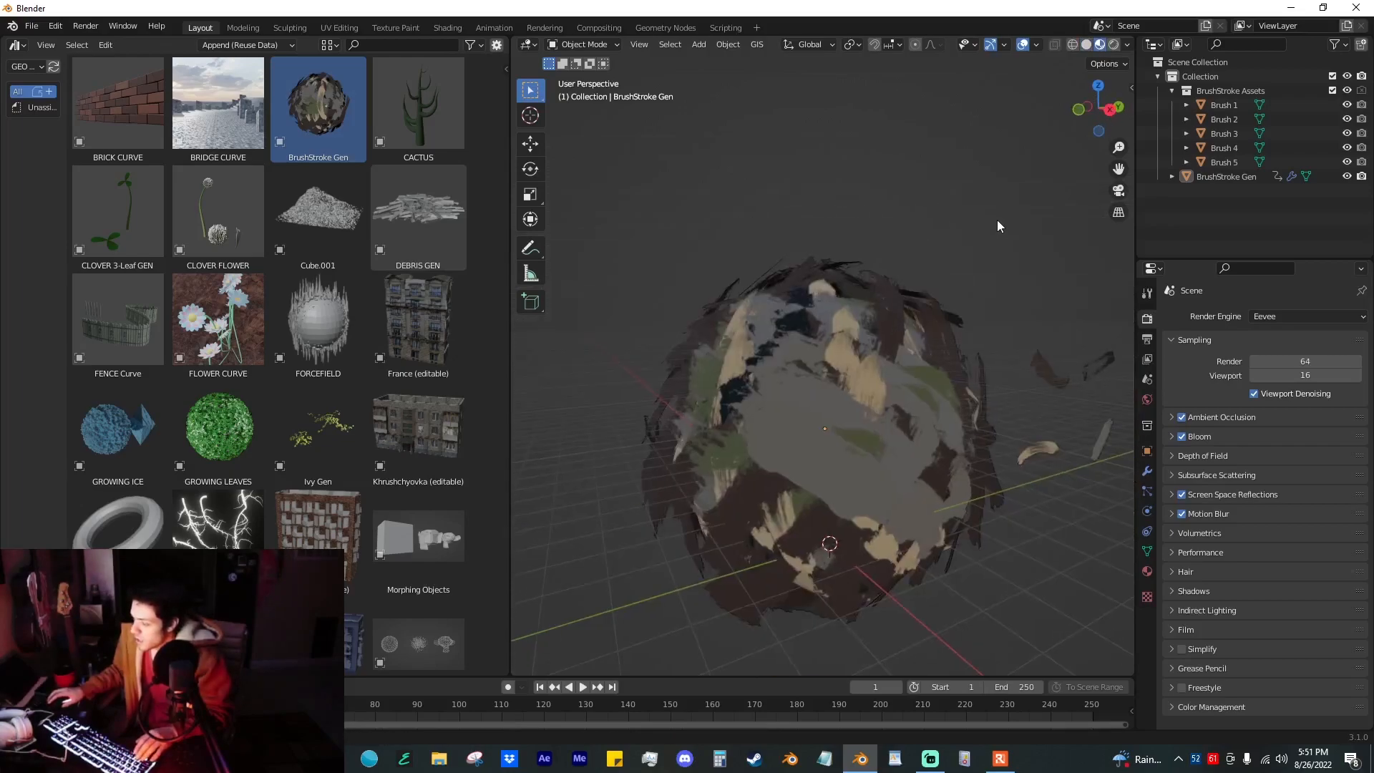
Step: Play the animation and examine the moving brush strokes on the generated sphere from several angles
{"action": "key", "text": "KP_3"}
{"action": "key", "text": "space"}
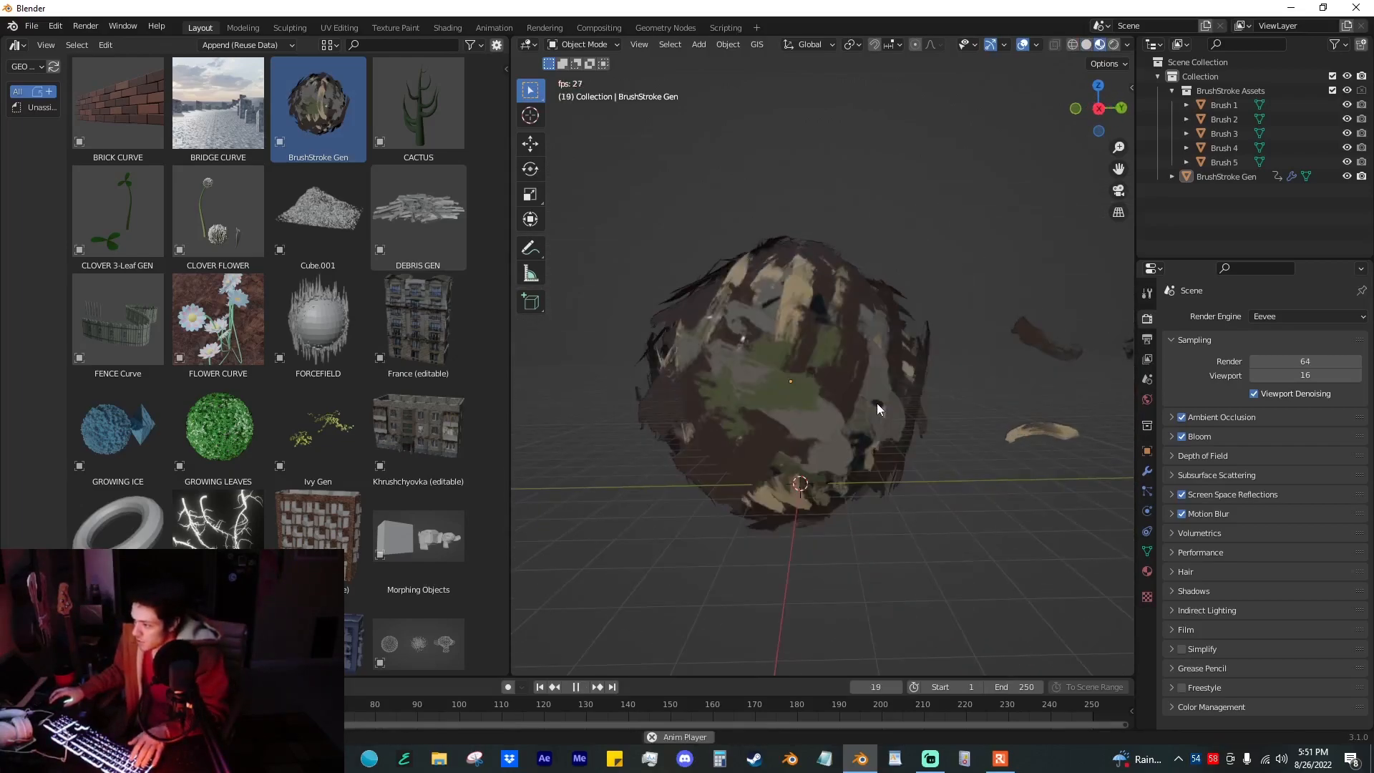
{"action": "scroll", "coordinate": [886, 381], "scroll_direction": "up", "scroll_amount": 2}
{"action": "mouse_move", "coordinate": [796, 358]}
{"action": "middle_mouse_down"}
{"action": "mouse_move", "coordinate": [893, 345]}
{"action": "mouse_move", "coordinate": [871, 359]}
{"action": "mouse_move", "coordinate": [784, 345]}
{"action": "middle_mouse_up"}
{"action": "scroll", "coordinate": [783, 345], "scroll_direction": "down", "scroll_amount": 2}
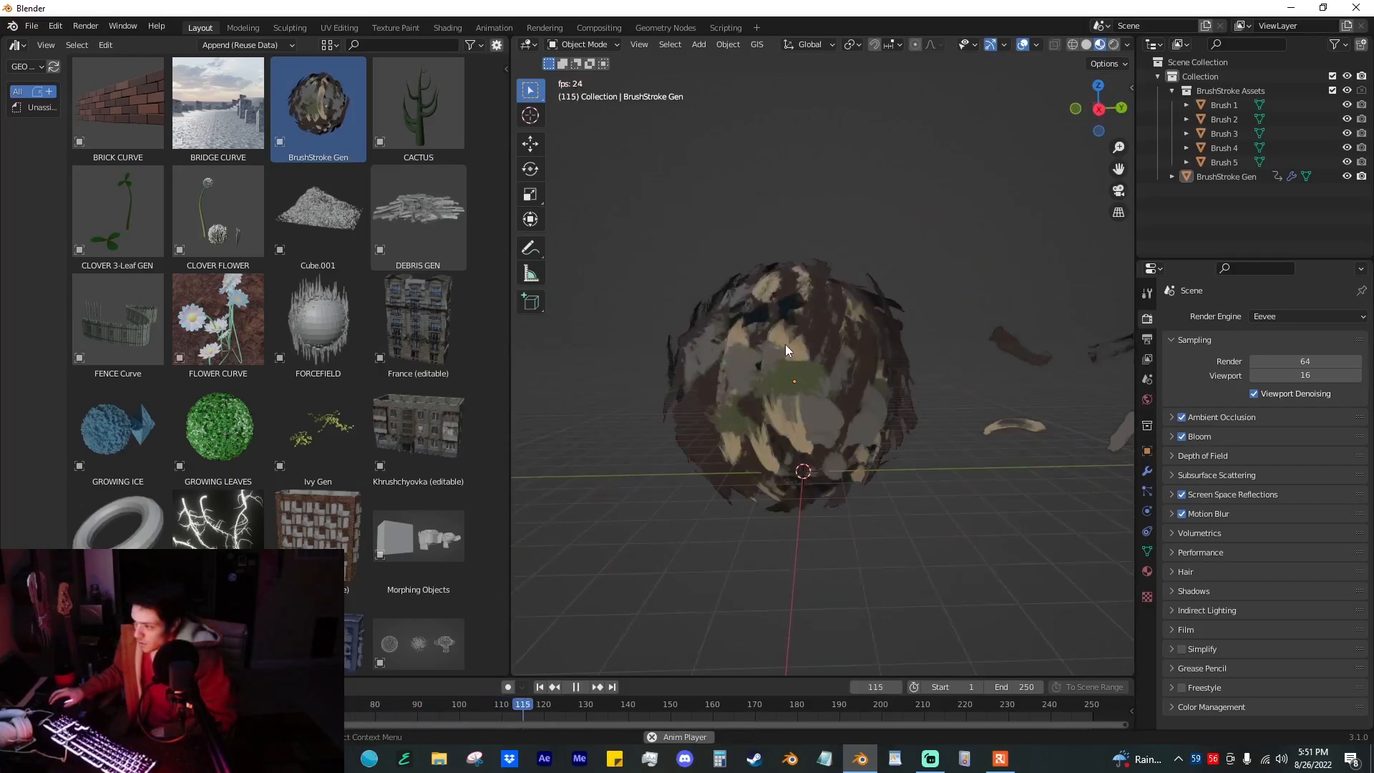
{"action": "mouse_move", "coordinate": [966, 325]}
{"action": "middle_mouse_down"}
{"action": "mouse_move", "coordinate": [1038, 406]}
{"action": "mouse_move", "coordinate": [912, 252]}
{"action": "mouse_move", "coordinate": [1076, 448]}
{"action": "mouse_move", "coordinate": [847, 454]}
{"action": "mouse_move", "coordinate": [891, 438]}
{"action": "mouse_move", "coordinate": [872, 433]}
{"action": "middle_mouse_up"}
{"action": "scroll", "coordinate": [892, 437], "scroll_direction": "up", "scroll_amount": 3}
Step: Change the divisor in the frame-based Brush Animation expression of the brush-stroke sphere's Geometry Nodes modifier
{"action": "left_click", "coordinate": [900, 431]}
{"action": "left_click", "coordinate": [1147, 471]}
{"action": "left_click", "coordinate": [1078, 550]}
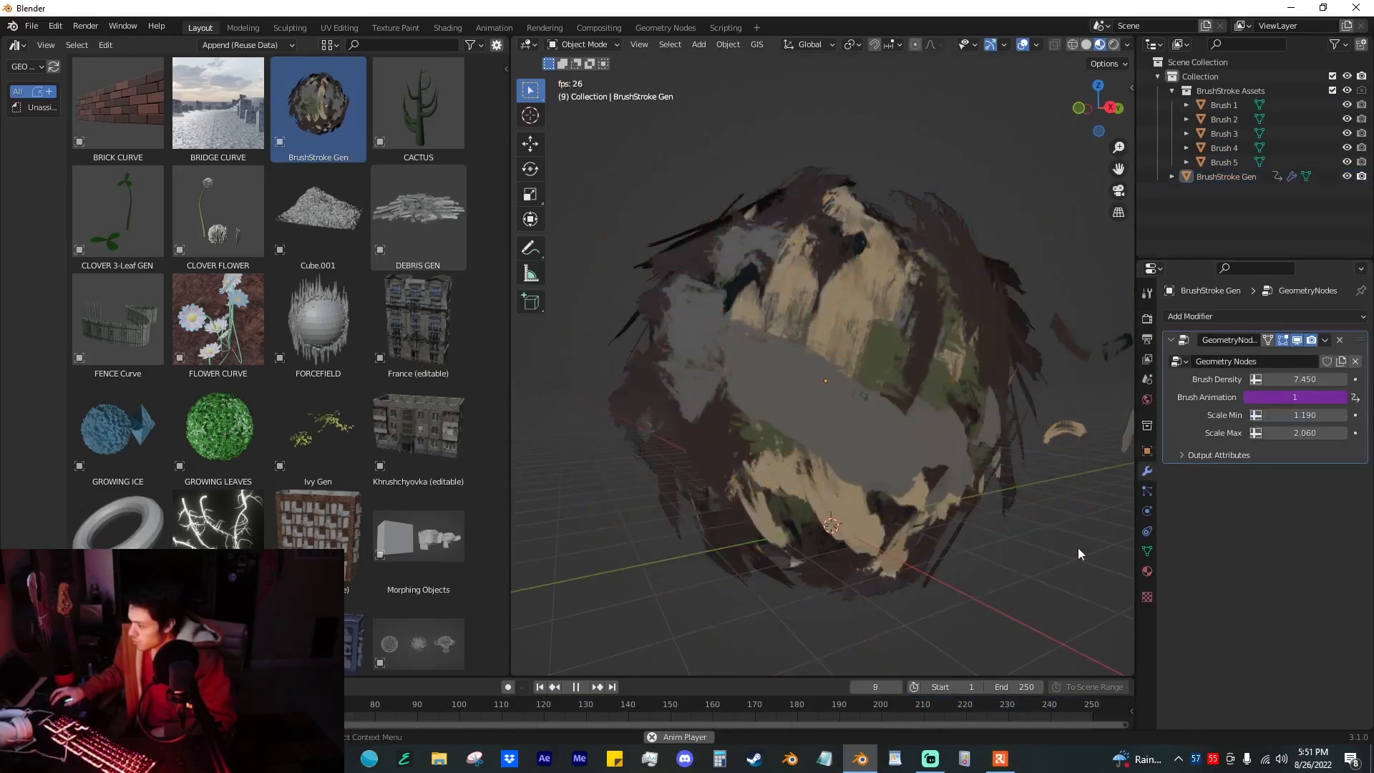
{"action": "left_click", "coordinate": [1320, 398]}
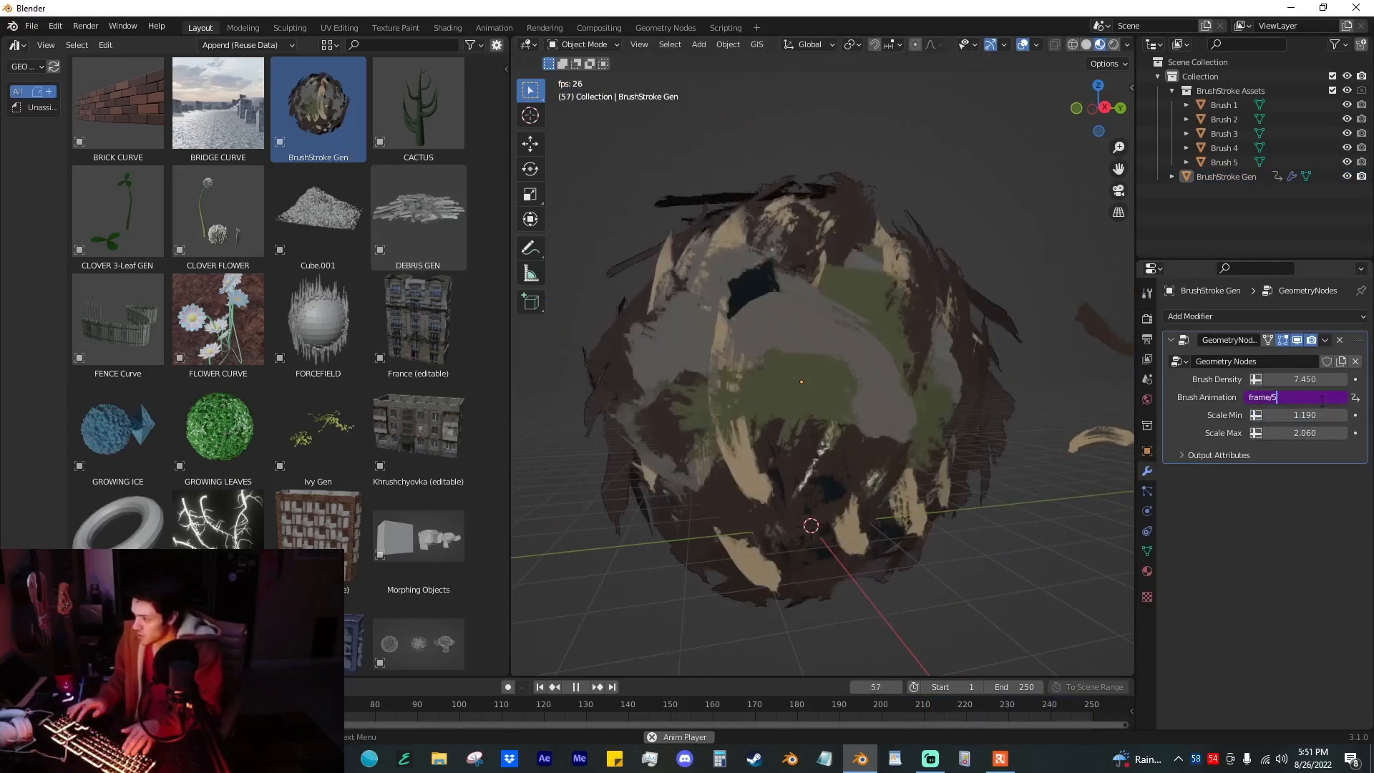
{"action": "key", "text": "BackSpace"}
{"action": "key", "text": "BackSpace"}
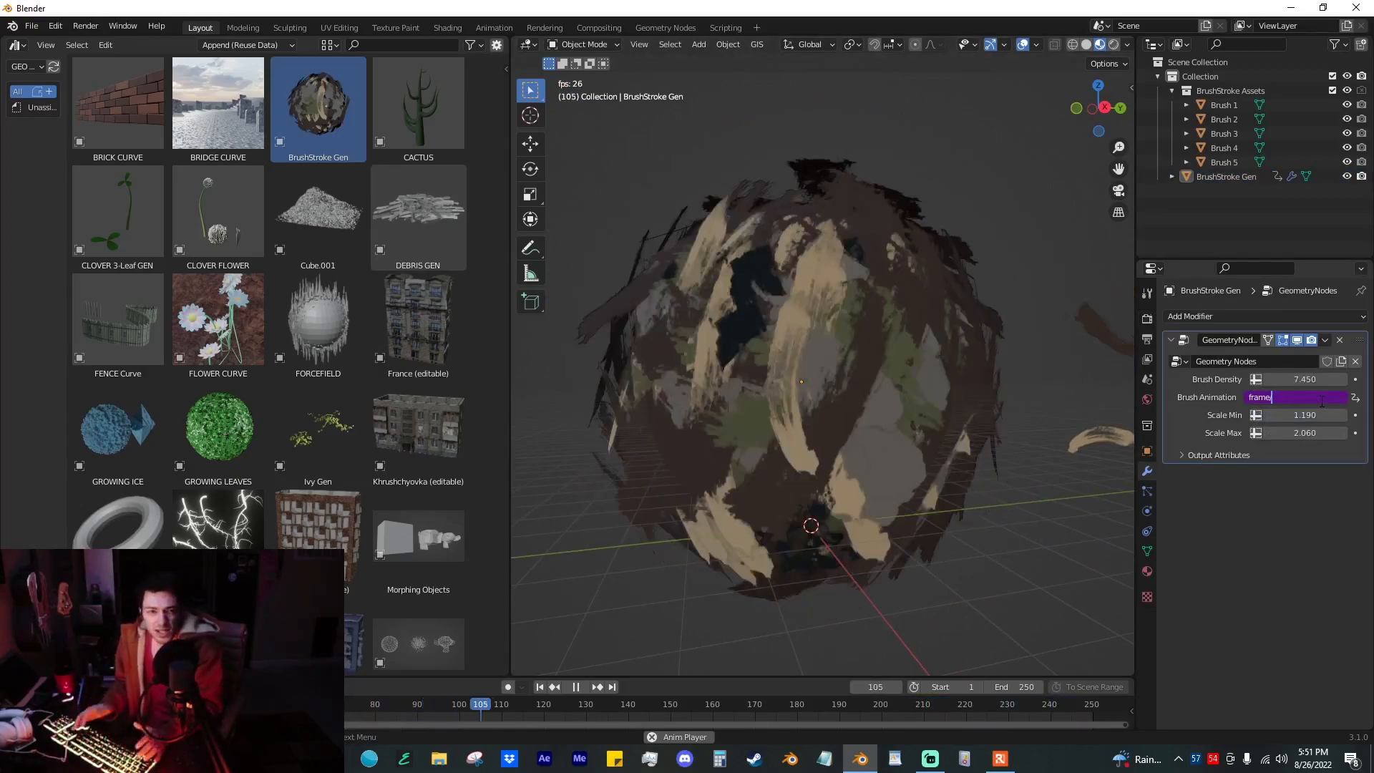
{"action": "key", "text": "Return"}
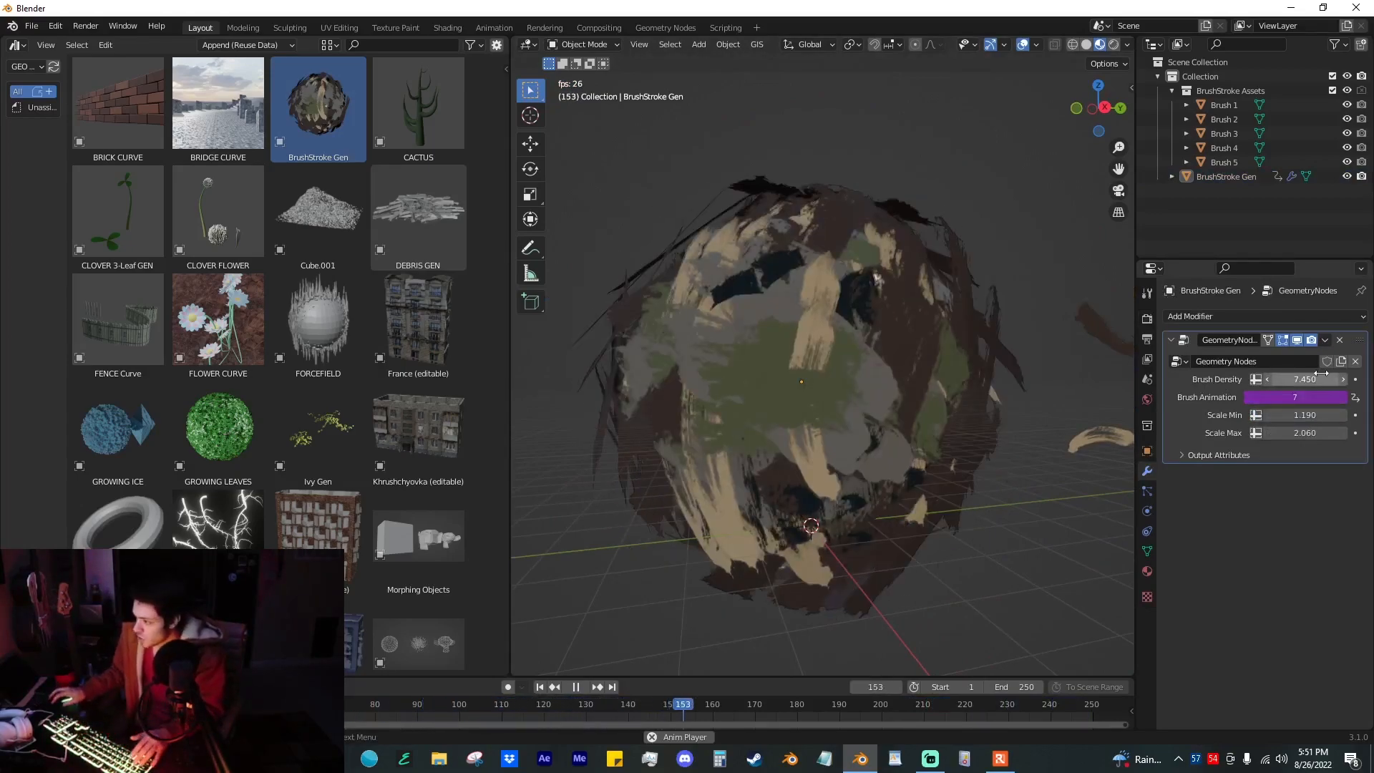
{"action": "left_click", "coordinate": [1319, 396]}
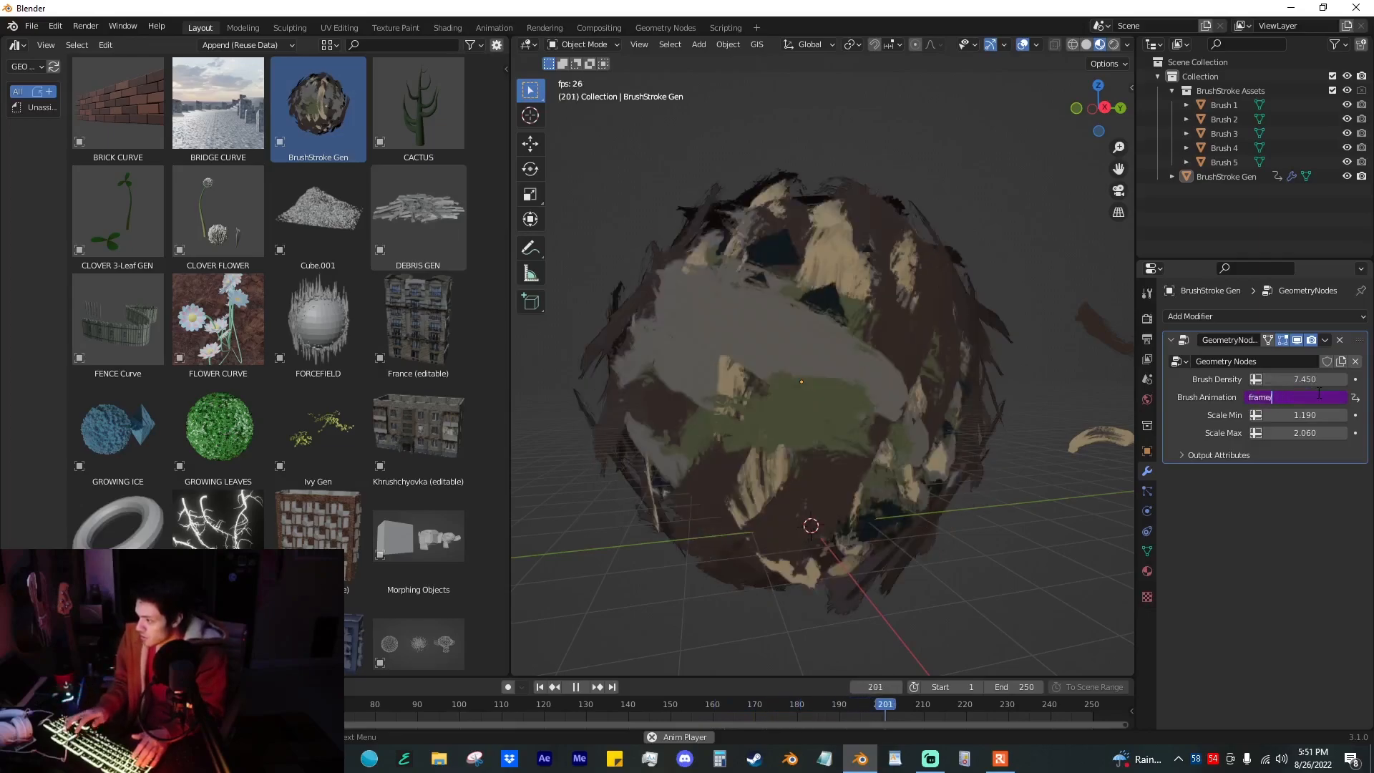
{"action": "key", "text": "Return"}
{"action": "left_click", "coordinate": [1319, 396]}
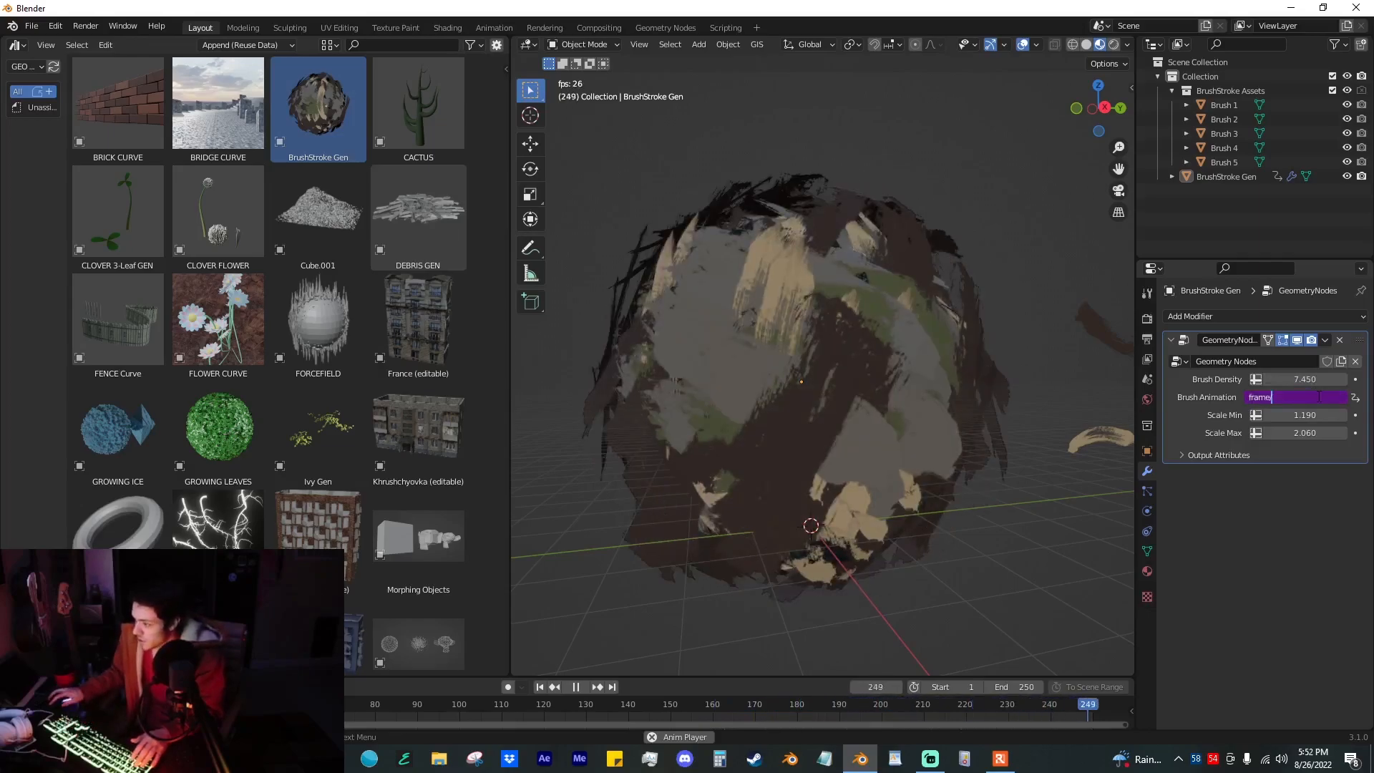
{"action": "key", "text": "BackSpace"}
{"action": "key", "text": "Return"}
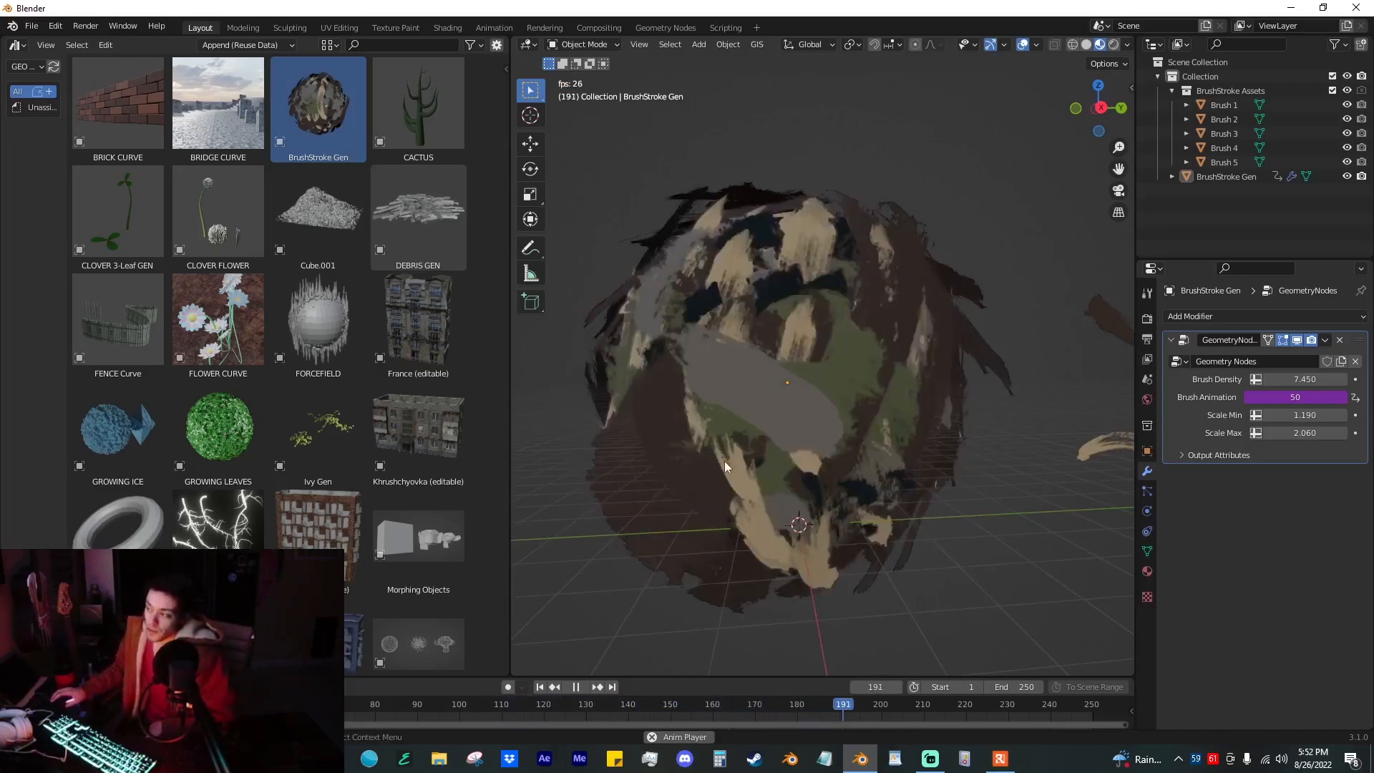
Step: Set the brush-stroke sphere's Scale Max to 0.840 and Brush Density to 0.530, and preview the animation
{"action": "left_click_drag", "start_coordinate": [1306, 416], "coordinate": [1168, 416]}
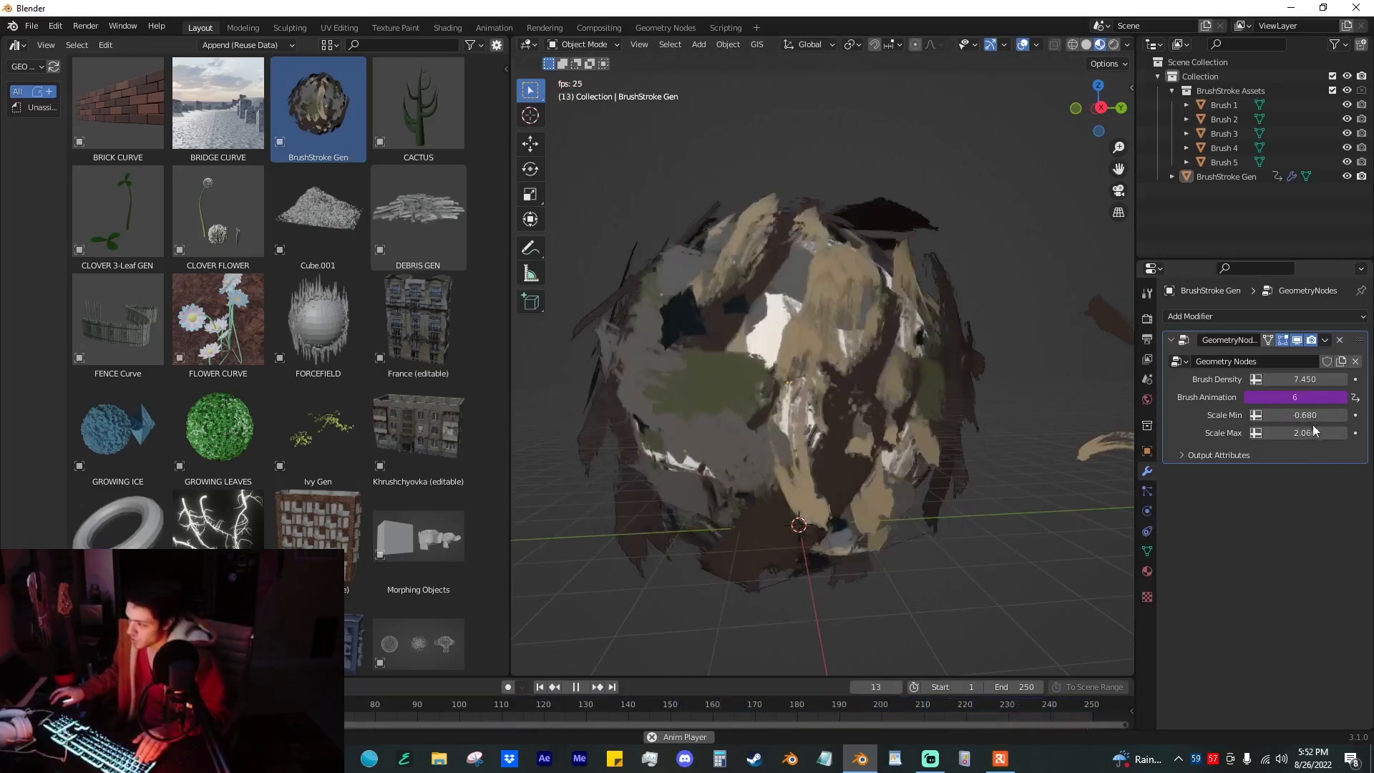
{"action": "mouse_move", "coordinate": [1305, 433]}
{"action": "left_mouse_down"}
{"action": "mouse_move", "coordinate": [1353, 433]}
{"action": "mouse_move", "coordinate": [1299, 433]}
{"action": "left_mouse_up"}
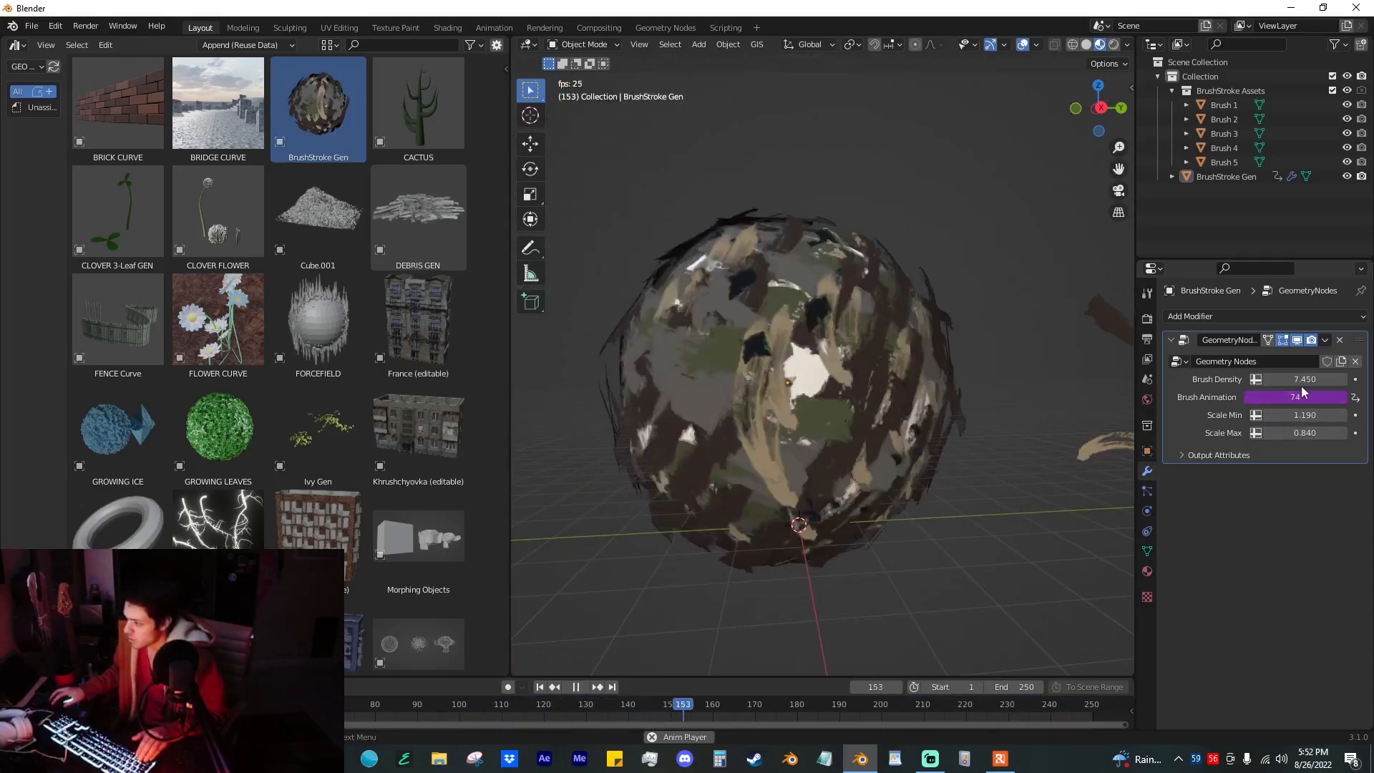
{"action": "key", "text": "space"}
{"action": "mouse_move", "coordinate": [1301, 379]}
{"action": "left_mouse_down"}
{"action": "mouse_move", "coordinate": [1260, 379]}
{"action": "mouse_move", "coordinate": [1291, 380]}
{"action": "left_mouse_up"}
{"action": "key", "text": "space"}
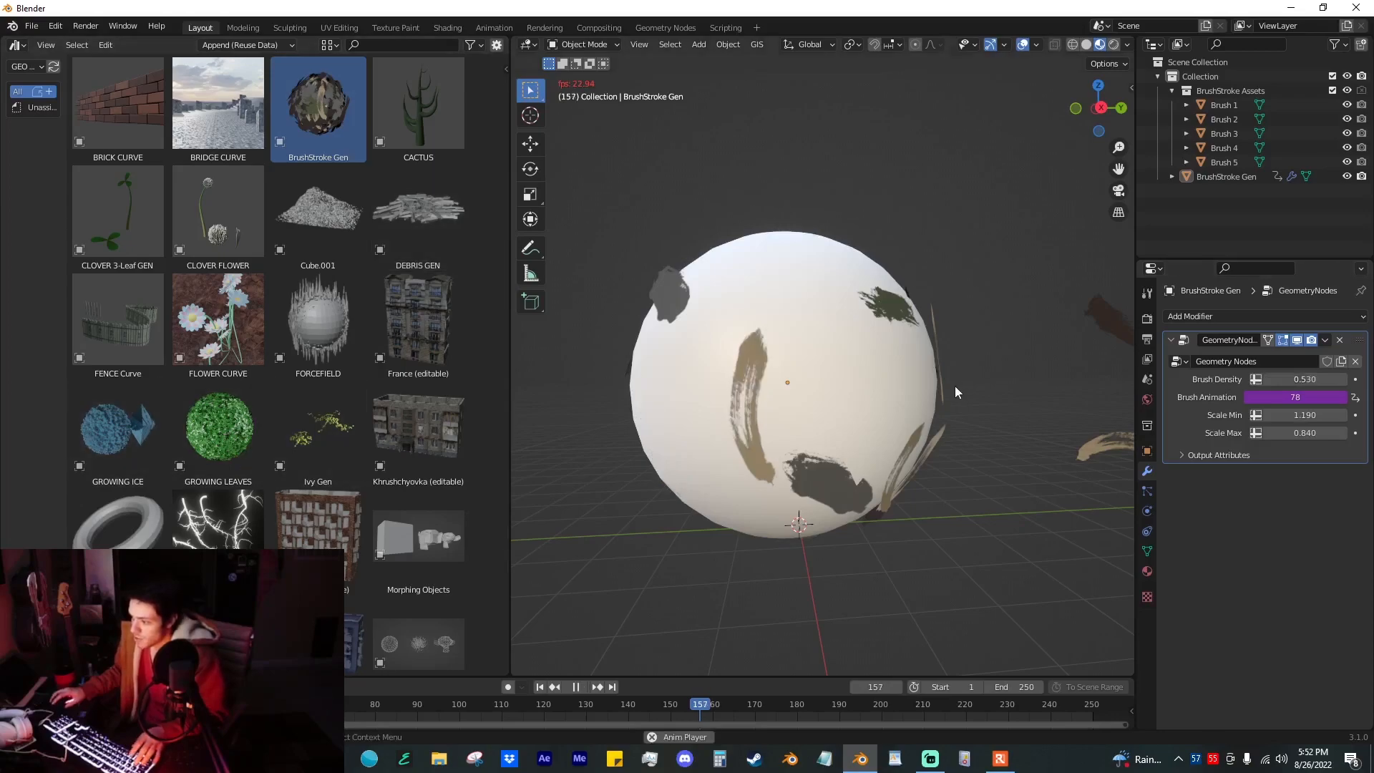
{"action": "key", "text": "space"}
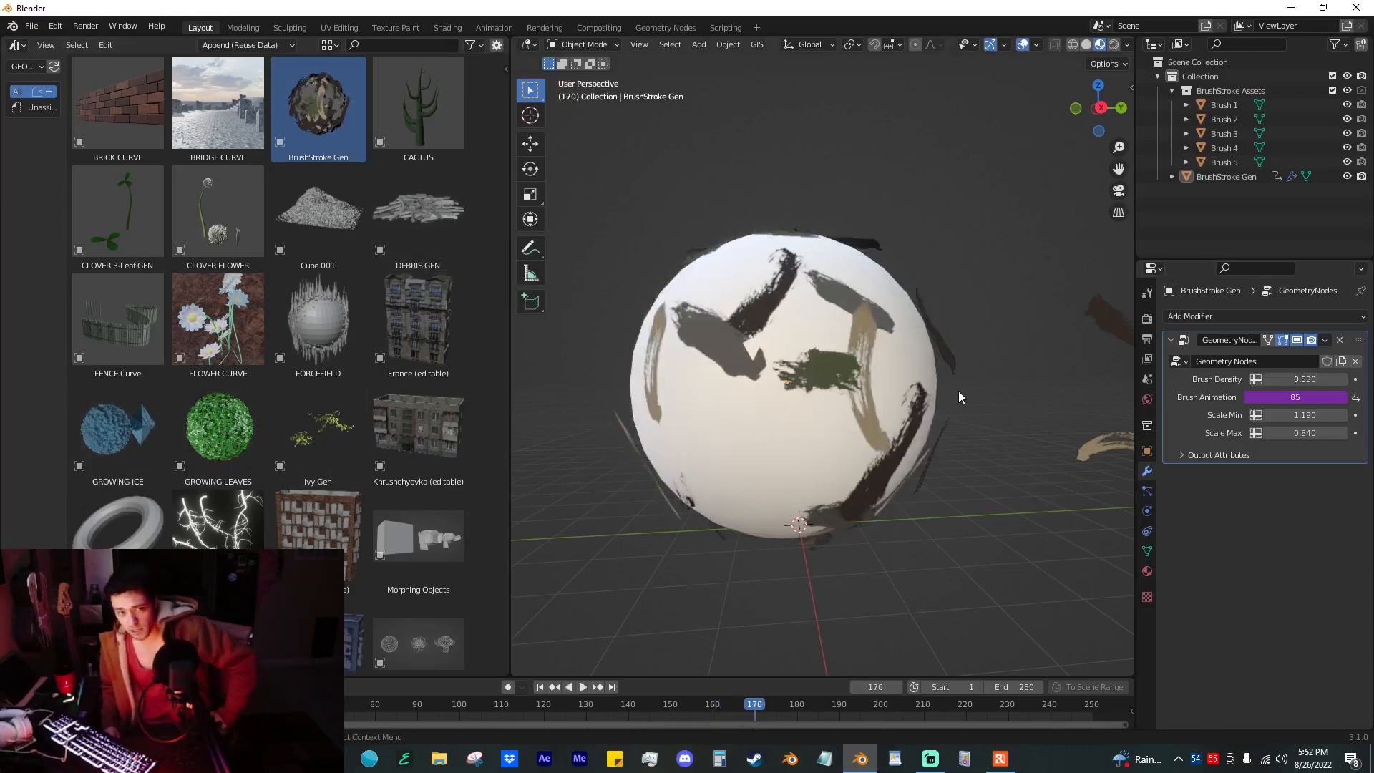
Step: Close the asset browser area so the 3D viewport takes over its space
{"action": "scroll", "coordinate": [959, 391], "scroll_direction": "down", "scroll_amount": 4}
{"action": "middle_click_drag", "start_coordinate": [988, 433], "coordinate": [1031, 429]}
{"action": "left_click_drag", "start_coordinate": [461, 43], "coordinate": [438, 78]}
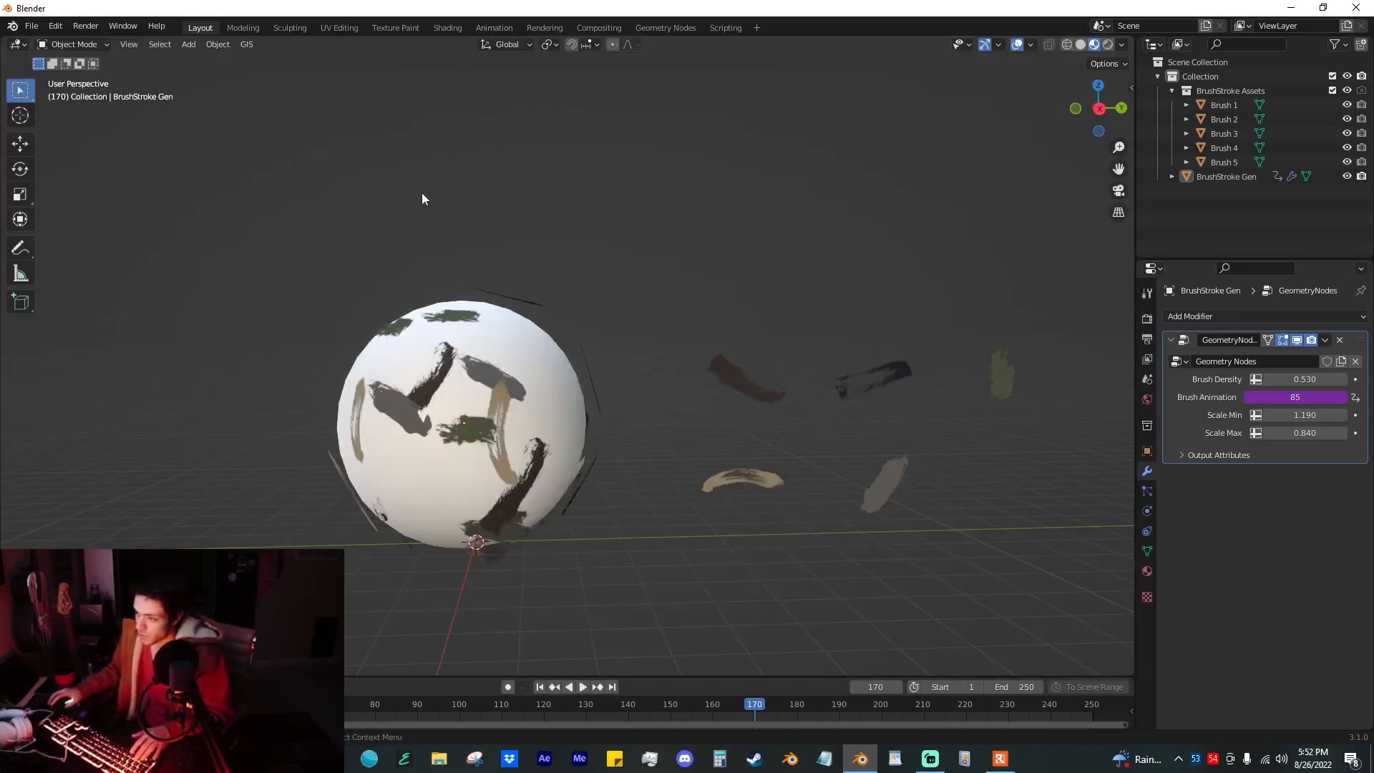
Step: Delete the brush-stroke sphere and frame the five remaining brush planes in the viewport
{"action": "scroll", "coordinate": [501, 221], "scroll_direction": "down", "scroll_amount": 3}
{"action": "left_click", "coordinate": [508, 384]}
{"action": "key", "text": "Delete"}
{"action": "key", "text": "a"}
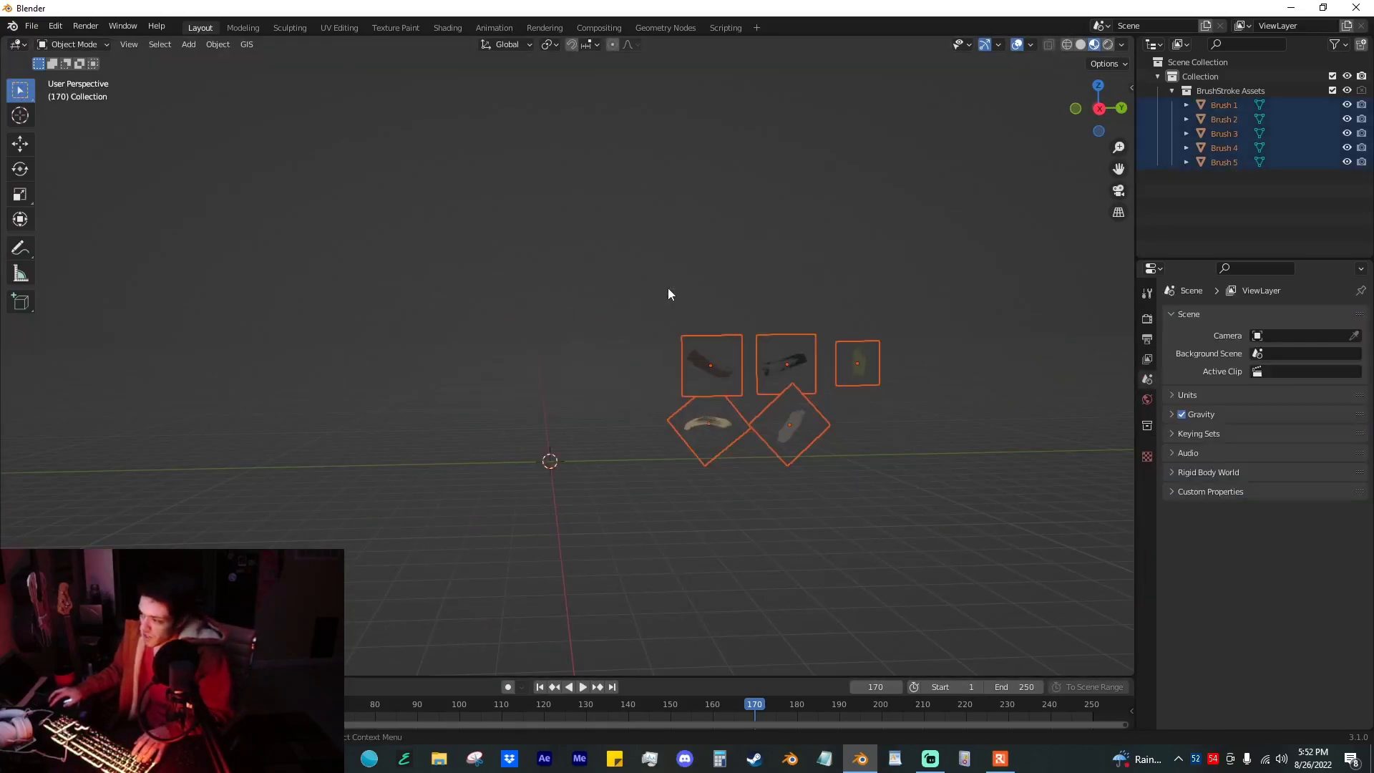
{"action": "key", "text": "KP_Decimal"}
{"action": "left_click", "coordinate": [760, 358]}
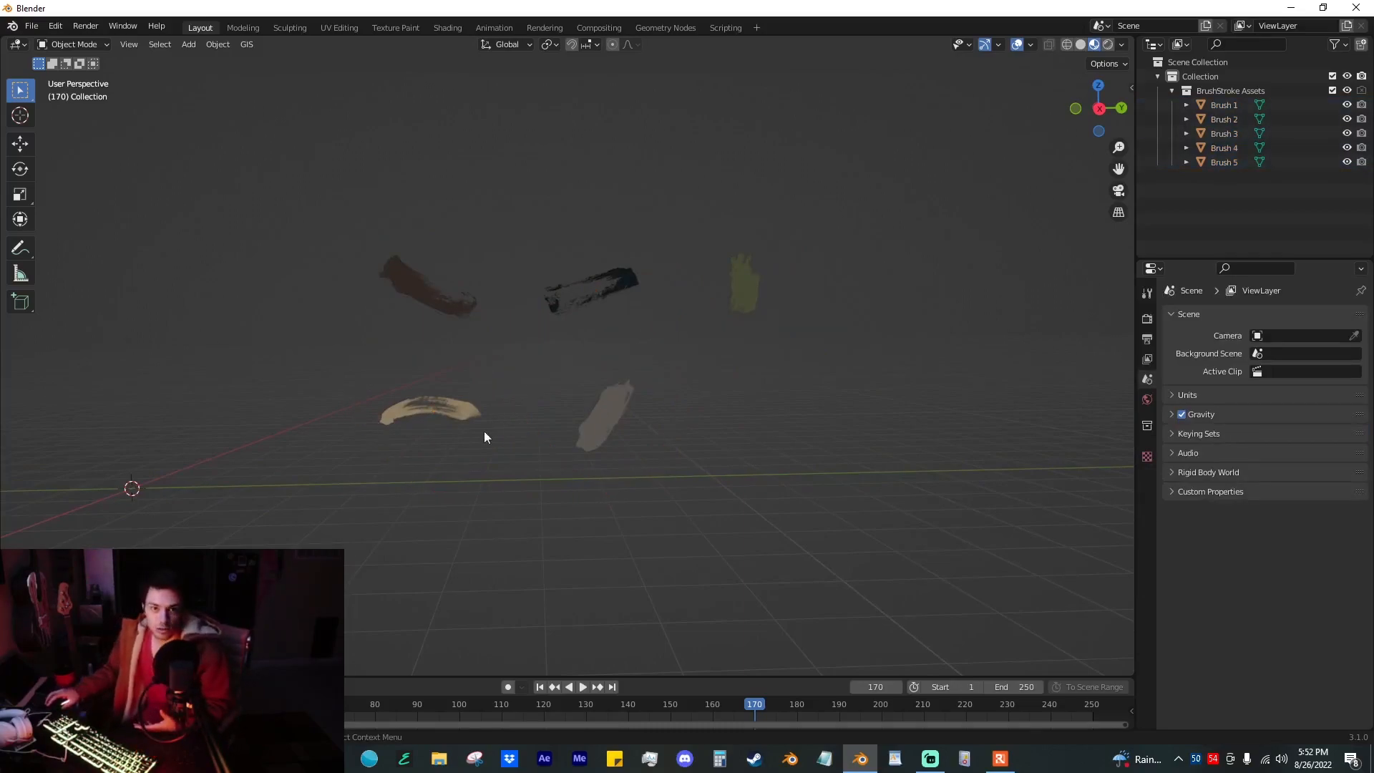
Step: Switch to Microsoft Edge, search Bing Images for "paint strokes", and preview the Vibrant Paint Strokes image
{"action": "left_click", "coordinate": [341, 760]}
{"action": "left_click", "coordinate": [508, 41]}
{"action": "type", "text": "paint strokes"}
{"action": "key", "text": "Return"}
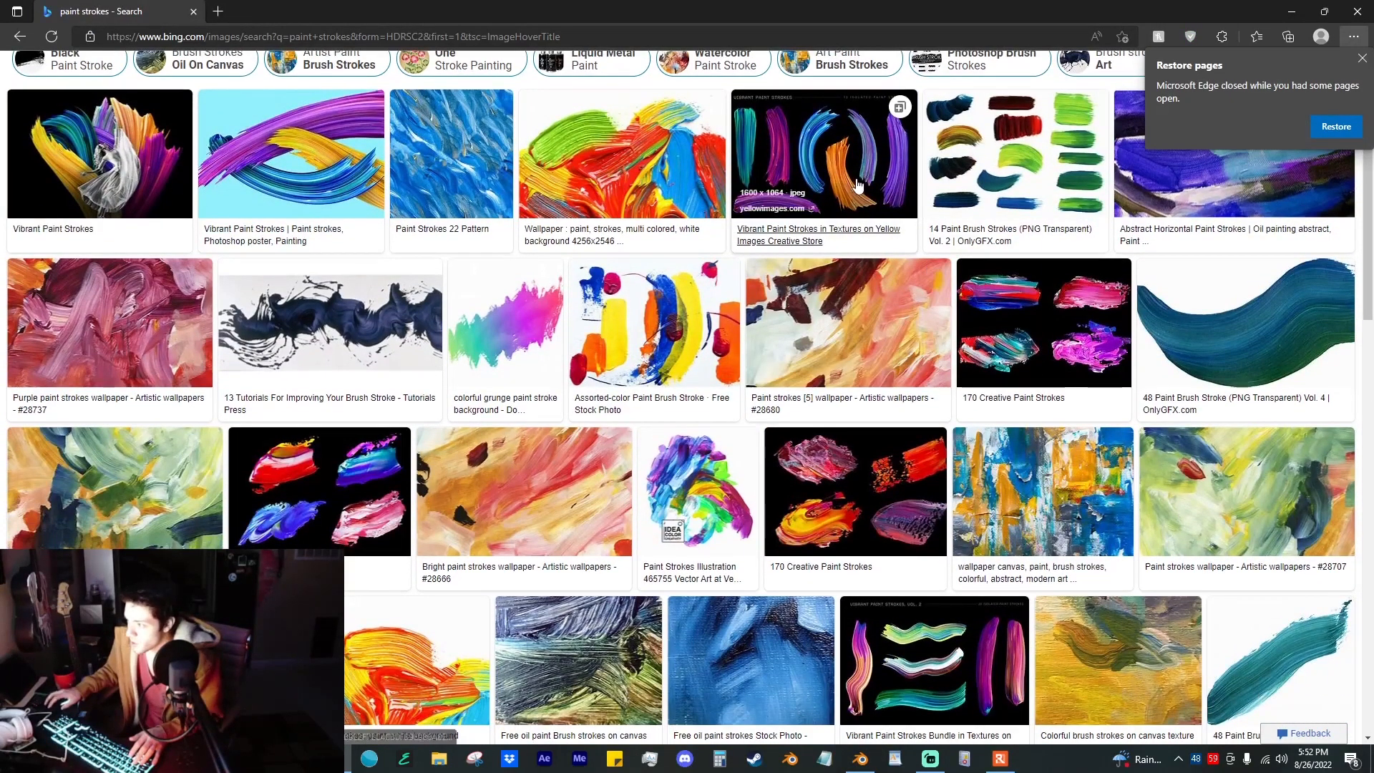
{"action": "left_click", "coordinate": [818, 204]}
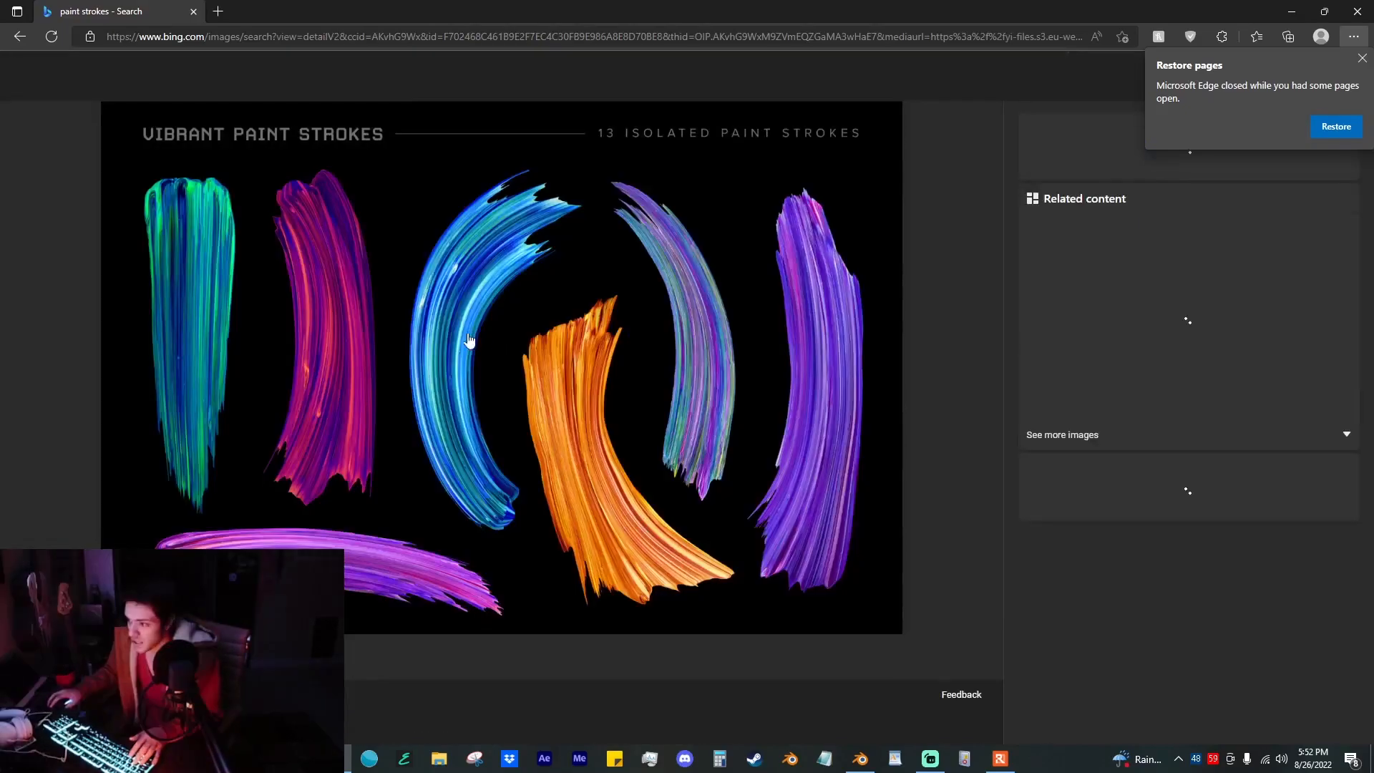
{"action": "left_click", "coordinate": [1362, 58]}
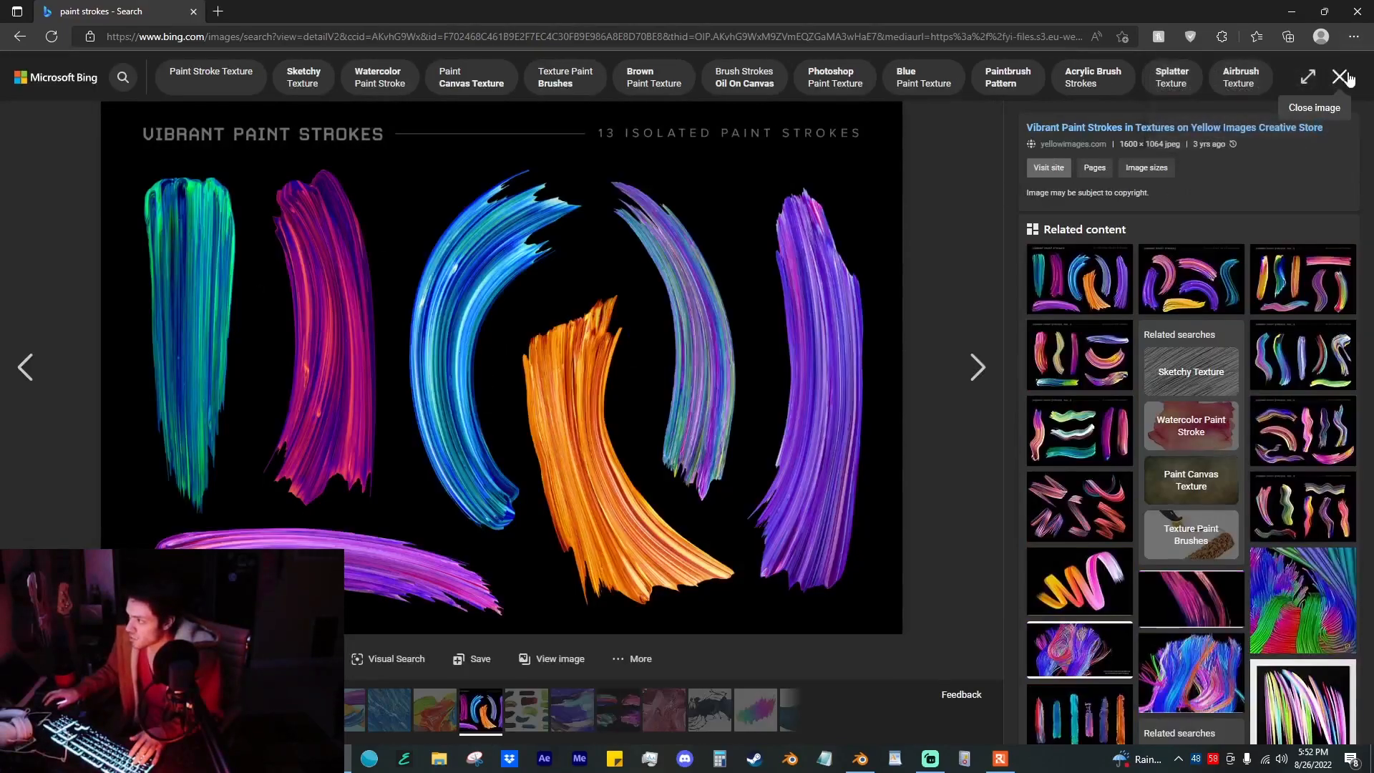
{"action": "left_click", "coordinate": [1346, 77]}
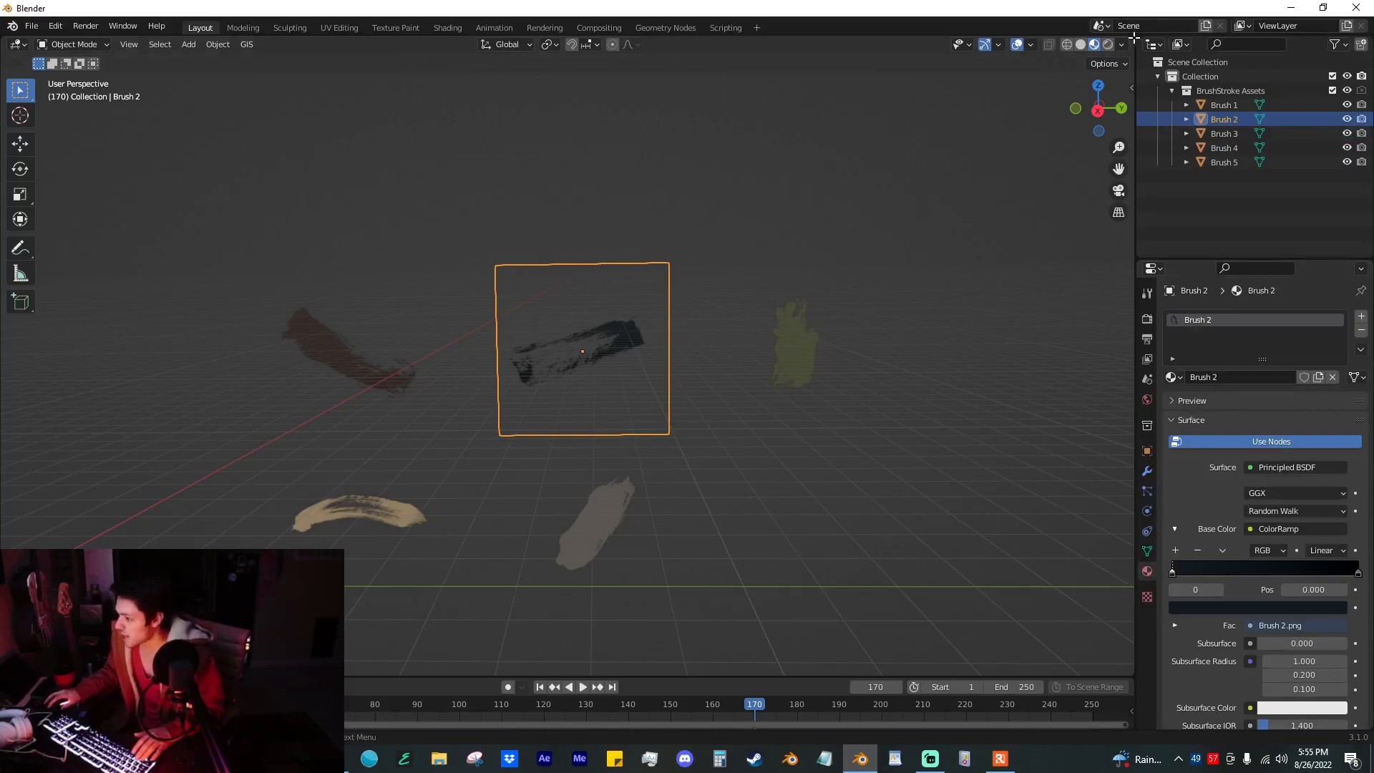
Step: Open a Shader Editor beside the 3D viewport, hide its sidebar, and show Brush 2's ColorRamp node
{"action": "left_click_drag", "start_coordinate": [1135, 37], "coordinate": [853, 107]}
{"action": "left_click", "coordinate": [872, 45]}
{"action": "left_click", "coordinate": [415, 181]}
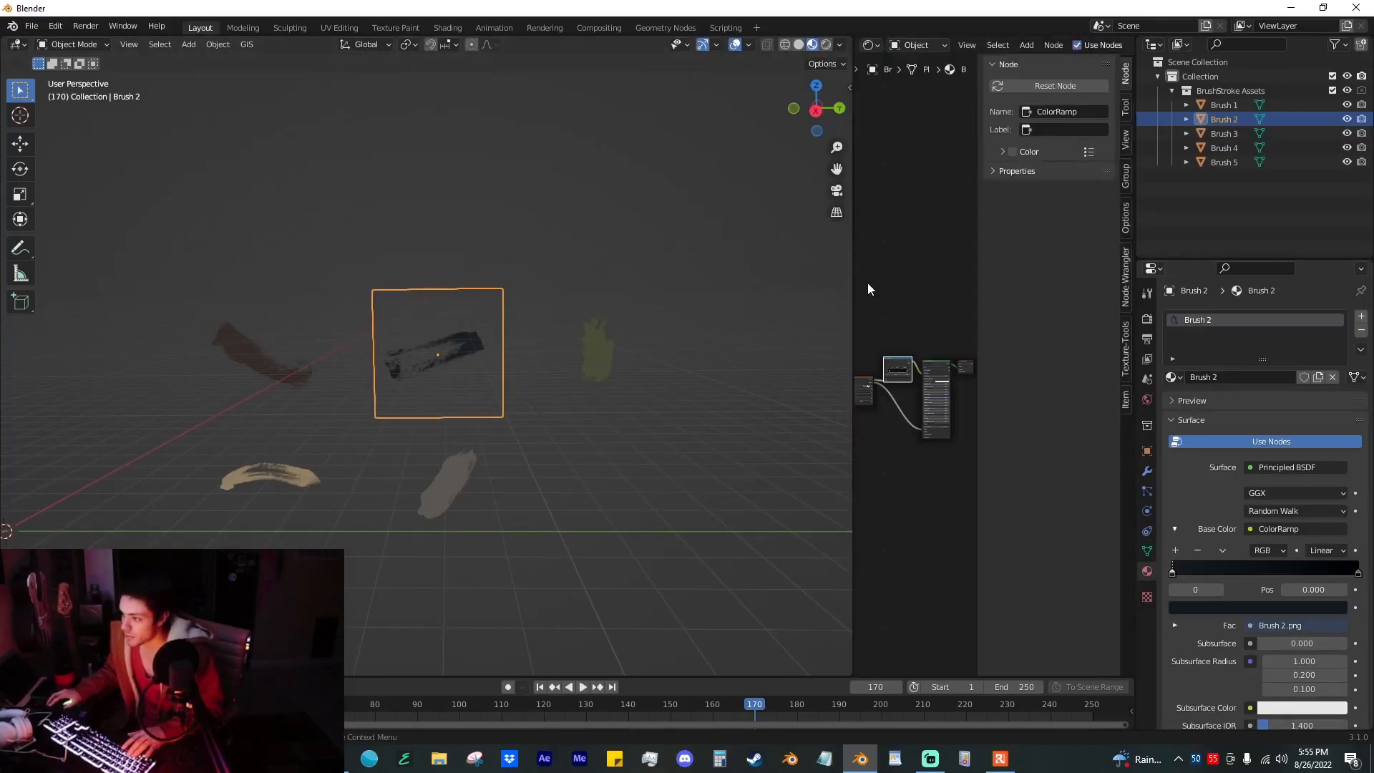
{"action": "key", "text": "n"}
{"action": "scroll", "coordinate": [952, 343], "scroll_direction": "up", "scroll_amount": 8}
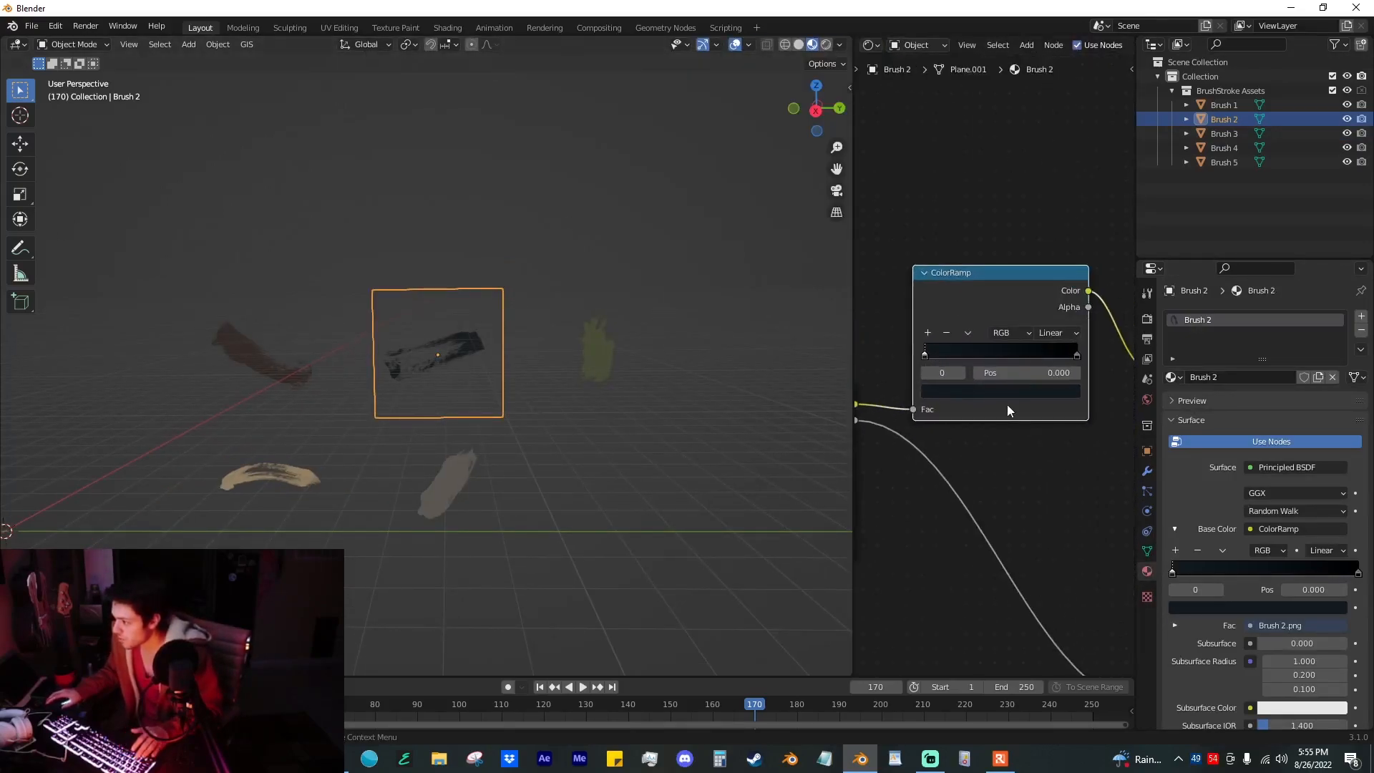
Step: Try a different colour on Brush 2's ColorRamp, undo the change, and deselect the brush
{"action": "left_click", "coordinate": [988, 391]}
{"action": "left_click_drag", "start_coordinate": [966, 355], "coordinate": [1008, 354]}
{"action": "left_click_drag", "start_coordinate": [993, 221], "coordinate": [930, 230]}
{"action": "key", "text": "ctrl+z"}
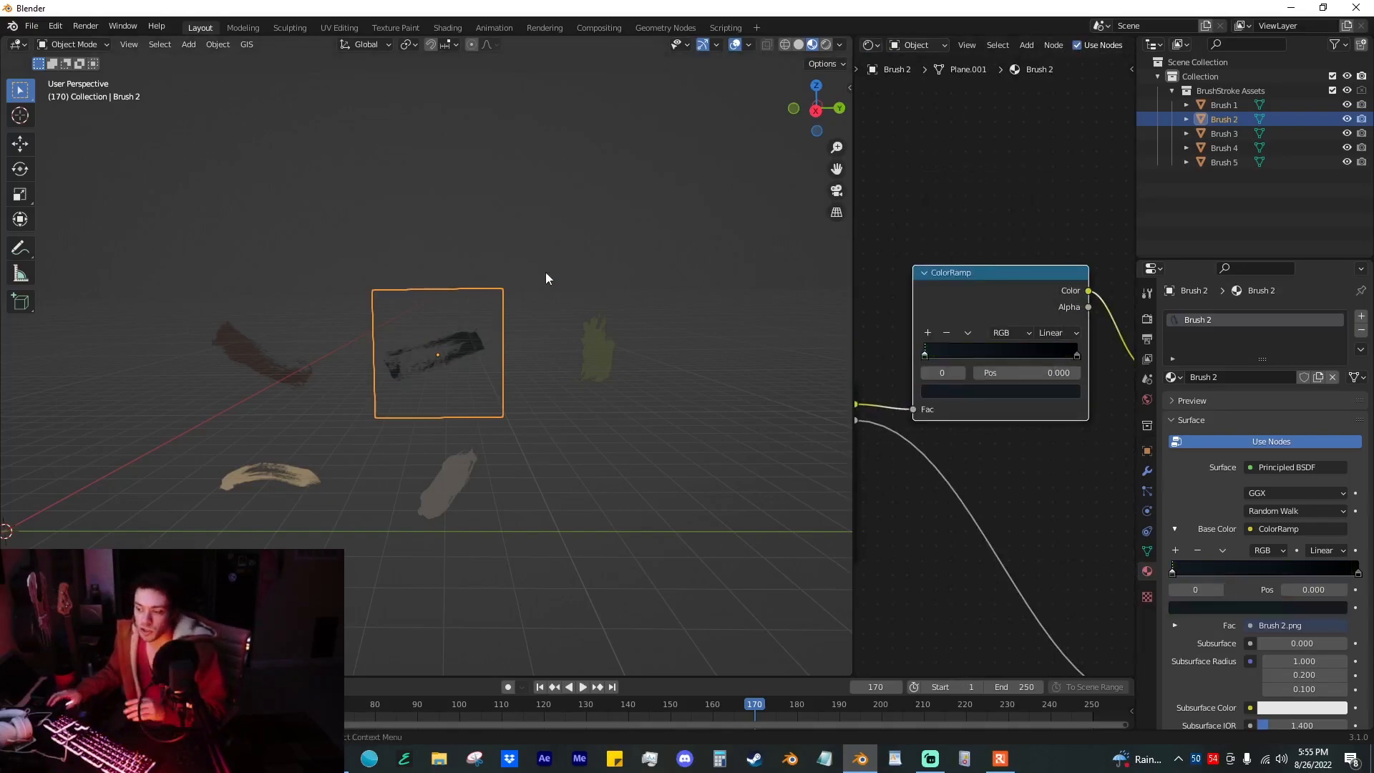
{"action": "left_click", "coordinate": [570, 215]}
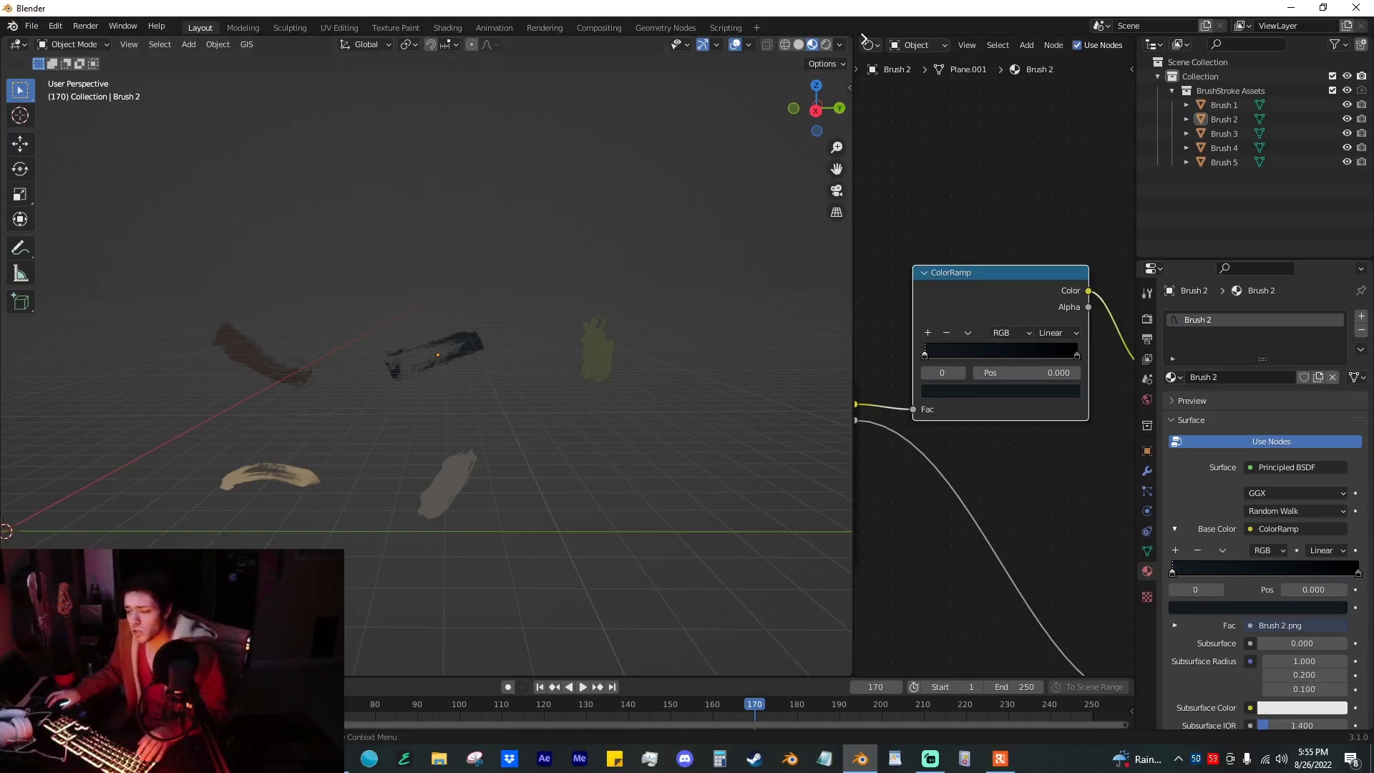
Step: Close the Shader Editor area so the 3D viewport regains the full width
{"action": "left_click_drag", "start_coordinate": [852, 40], "coordinate": [885, 60]}
{"action": "middle_click_drag", "start_coordinate": [783, 200], "coordinate": [799, 216]}
{"action": "scroll", "coordinate": [800, 218], "scroll_direction": "down", "scroll_amount": 4}
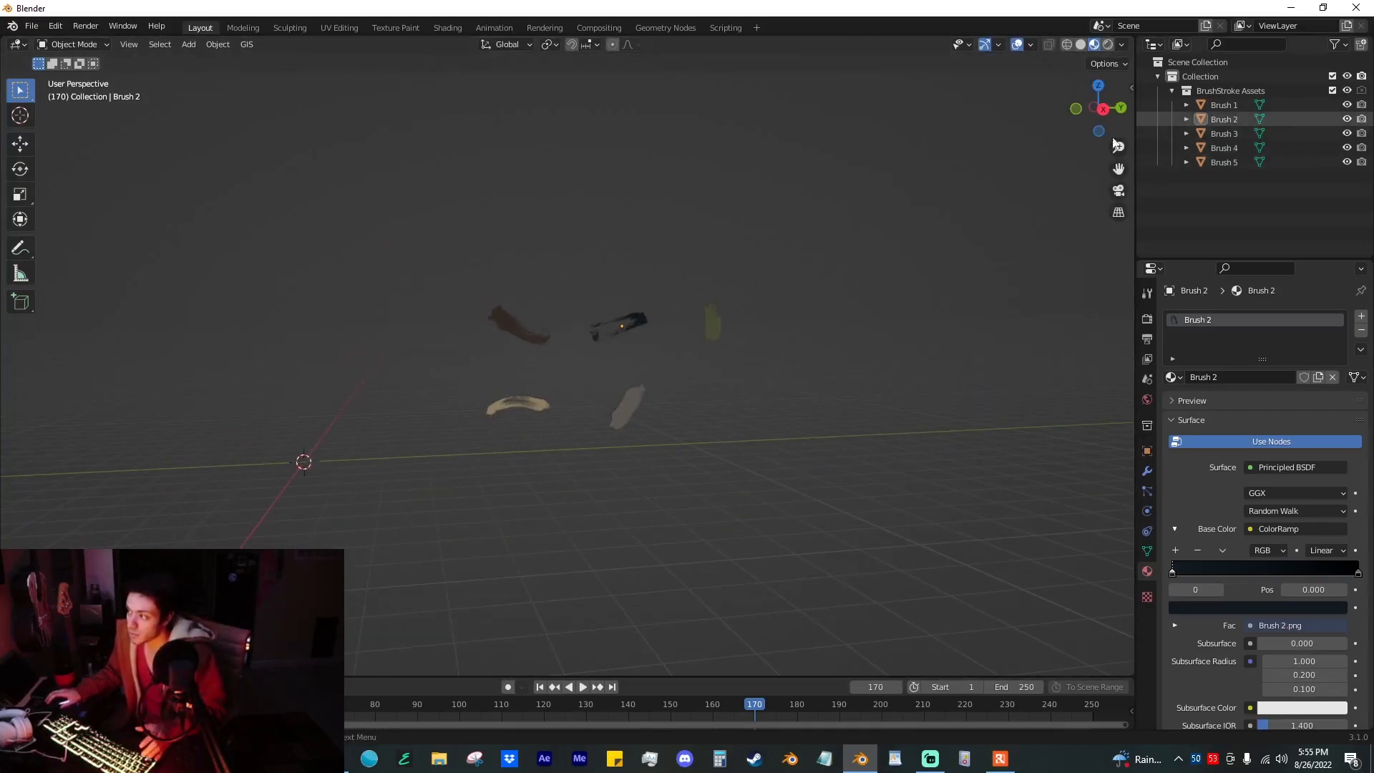
Step: Check the five brushes in the BrushStroke Assets collection, collapse it, and make the parent Collection active
{"action": "middle_click_drag", "start_coordinate": [610, 256], "coordinate": [751, 248], "text": "shift"}
{"action": "scroll", "coordinate": [752, 248], "scroll_direction": "down", "scroll_amount": 3}
{"action": "left_click_drag", "start_coordinate": [1218, 194], "coordinate": [1213, 108]}
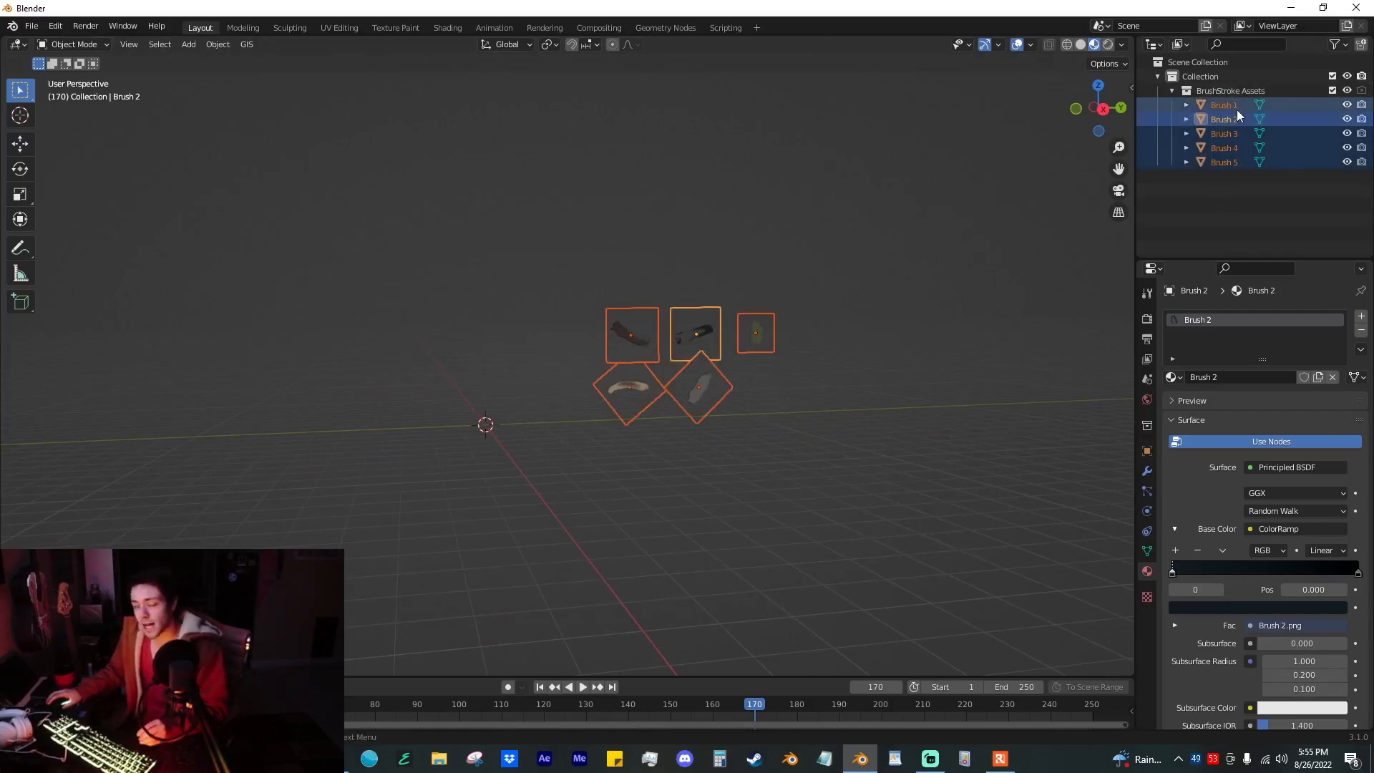
{"action": "left_click", "coordinate": [1299, 92]}
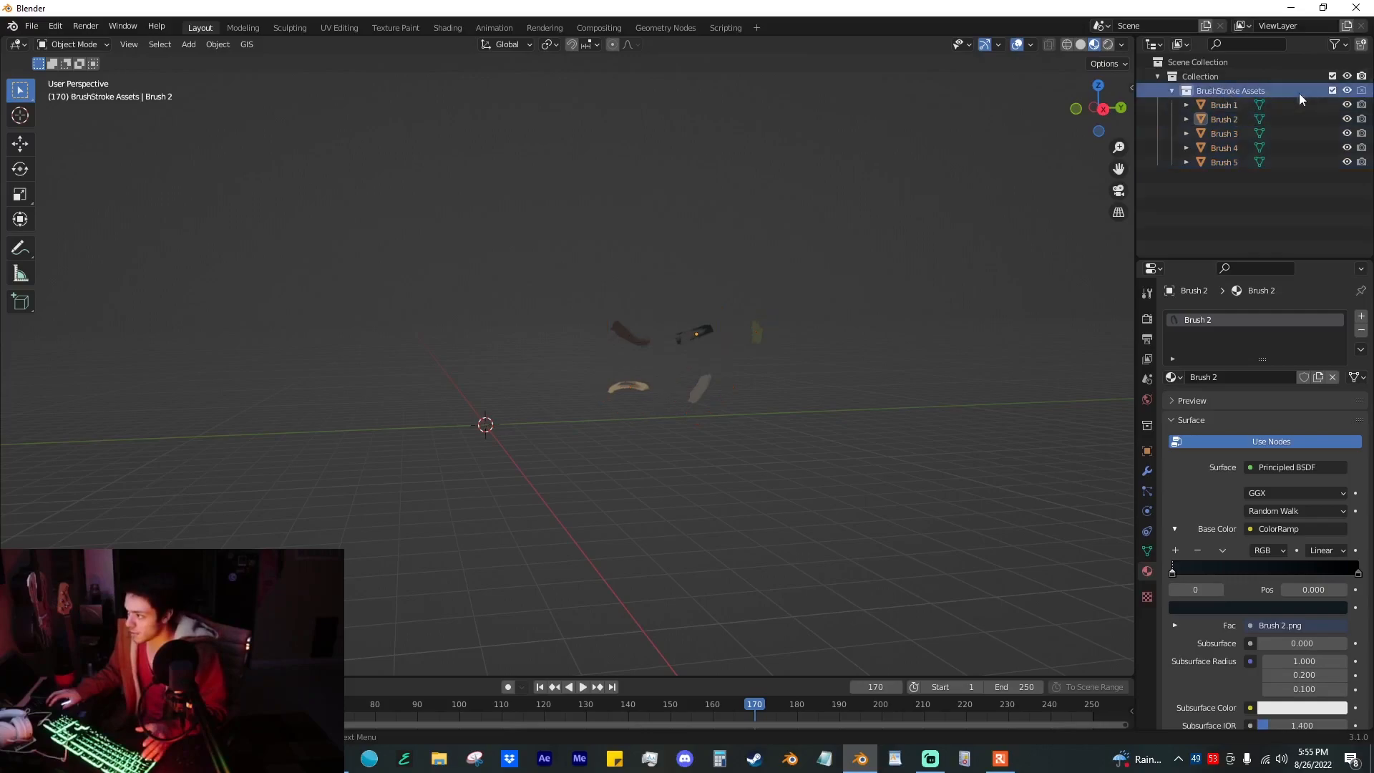
{"action": "left_click", "coordinate": [1172, 91]}
{"action": "left_click", "coordinate": [1201, 178]}
{"action": "left_click", "coordinate": [1175, 78]}
{"action": "middle_click_drag", "start_coordinate": [811, 193], "coordinate": [800, 197]}
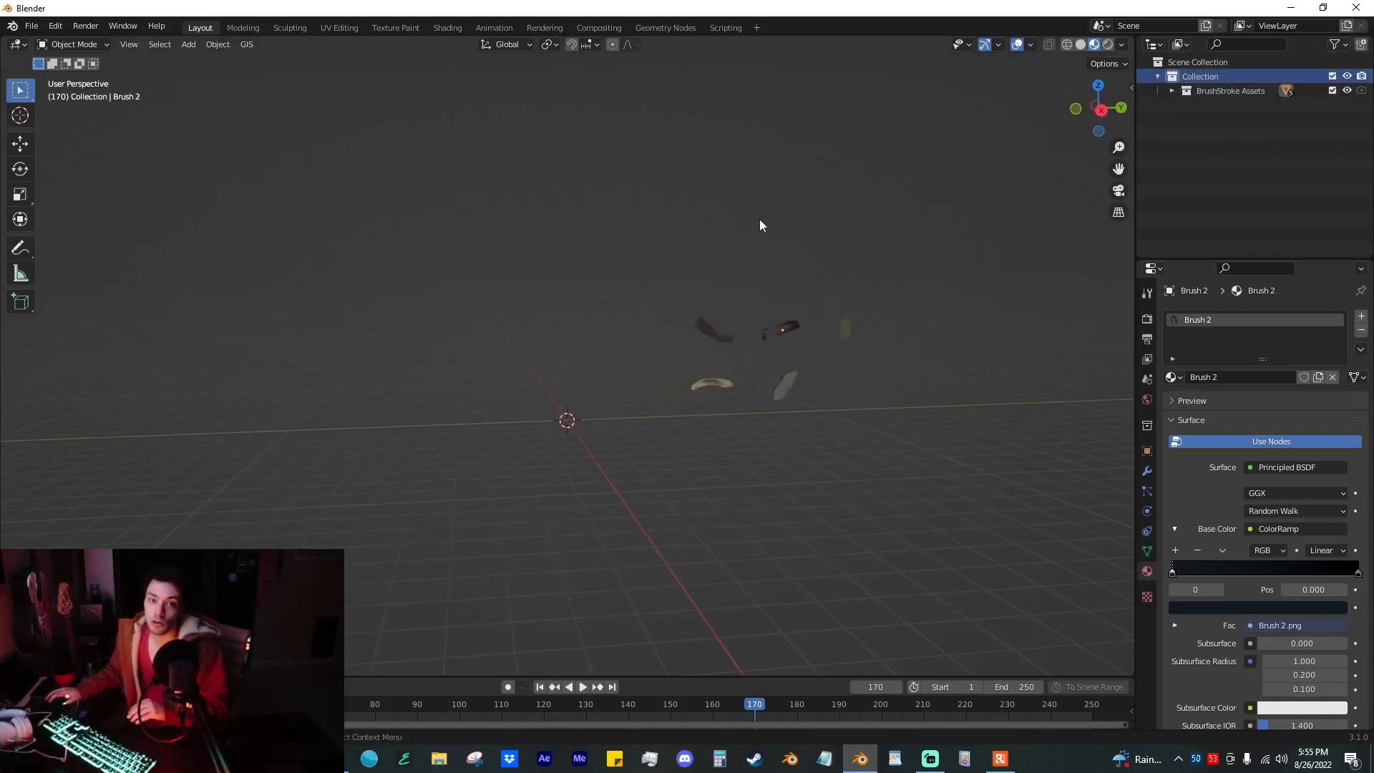
Step: Add an ico sphere at the world origin, increase its subdivisions, and scale it up to nearly five times its size
{"action": "scroll", "coordinate": [638, 307], "scroll_direction": "up", "scroll_amount": 3}
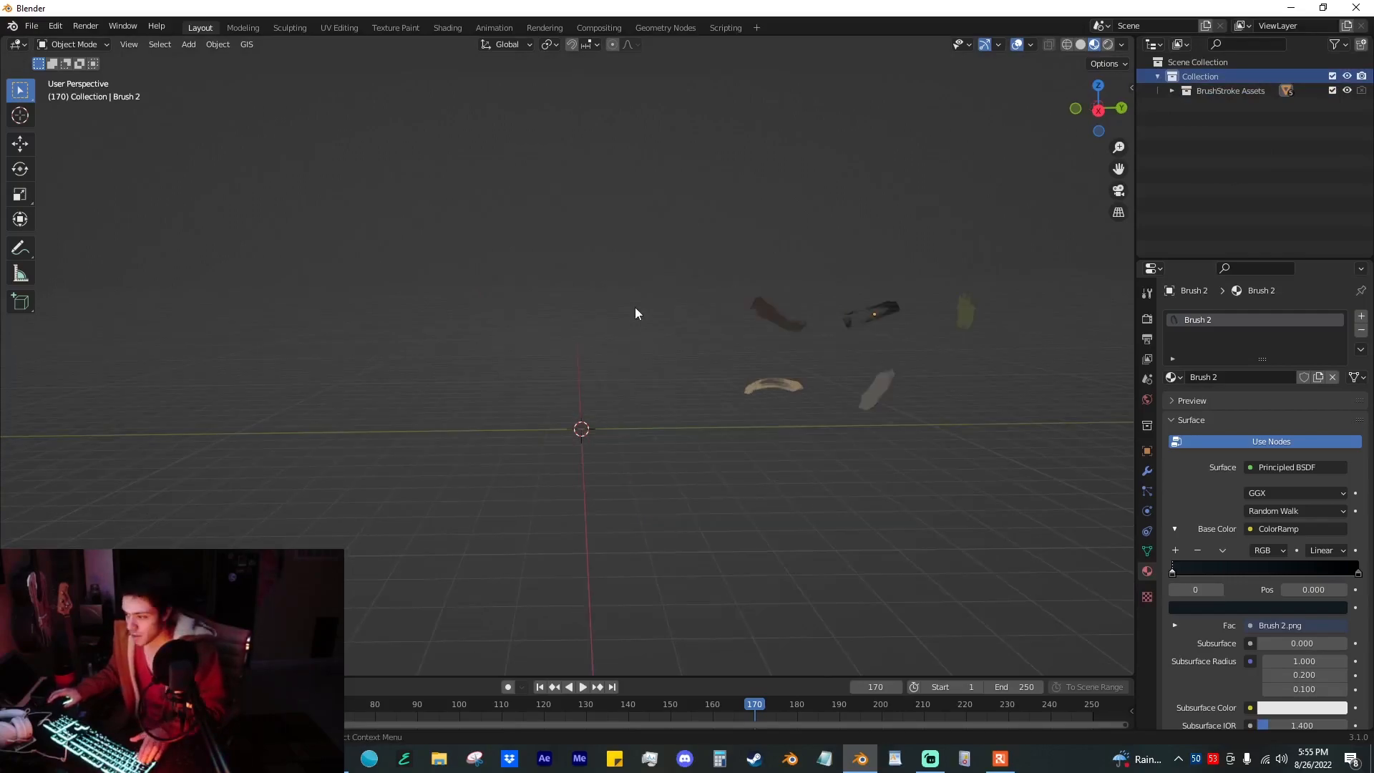
{"action": "key", "text": "shift+a"}
{"action": "mouse_move", "coordinate": [633, 310]}
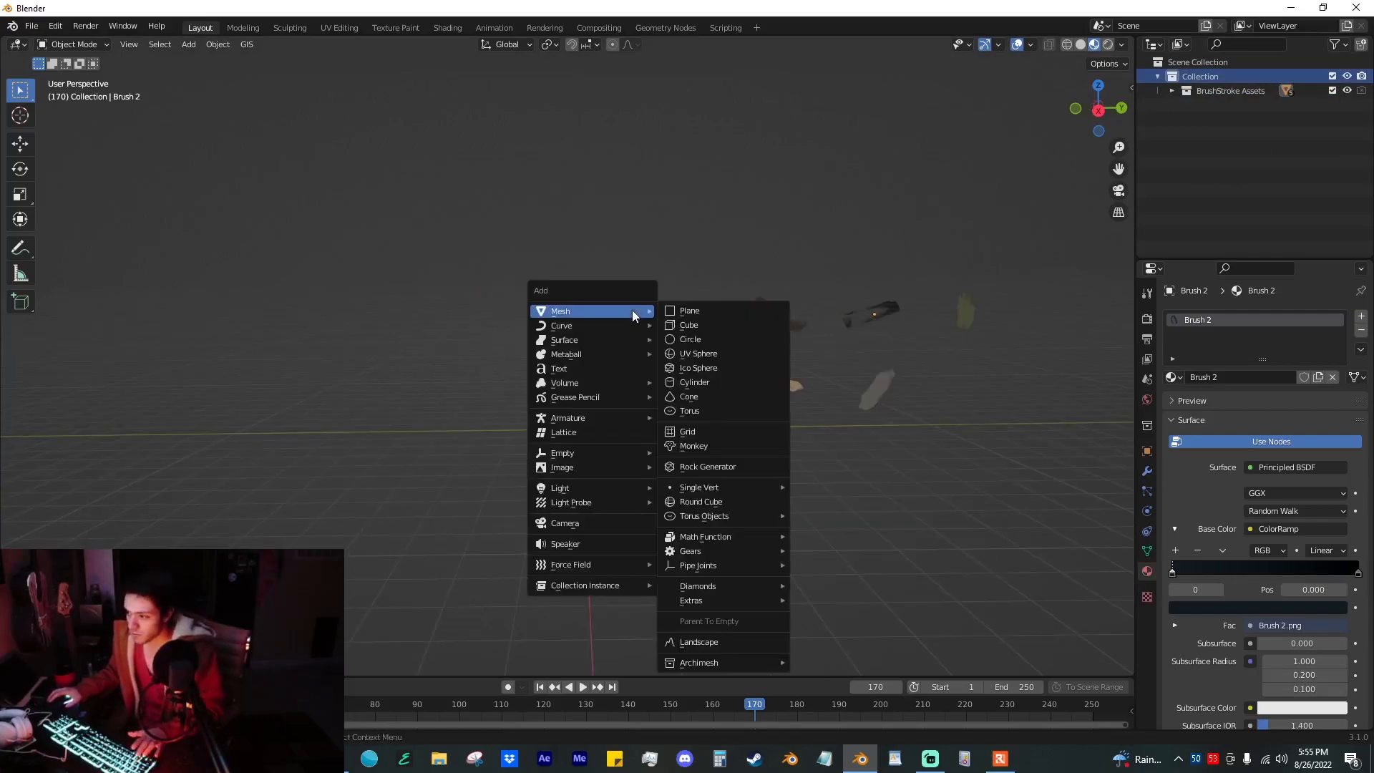
{"action": "left_click", "coordinate": [705, 369]}
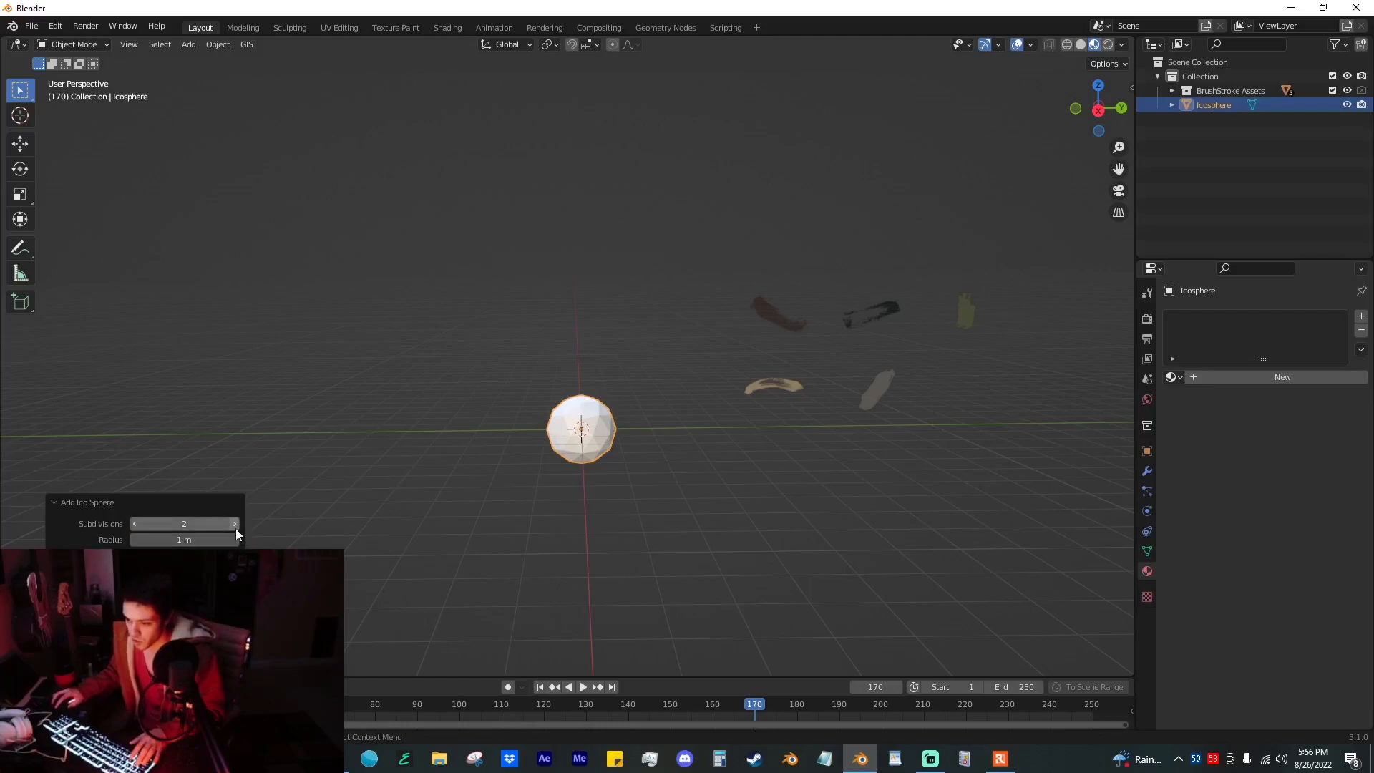
{"action": "key", "text": "s"}
{"action": "left_click", "coordinate": [621, 452]}
Step: Apply the ico sphere's scaling and shade it smooth
{"action": "key", "text": "ctrl+a"}
{"action": "left_click", "coordinate": [566, 471]}
{"action": "right_click", "coordinate": [599, 380]}
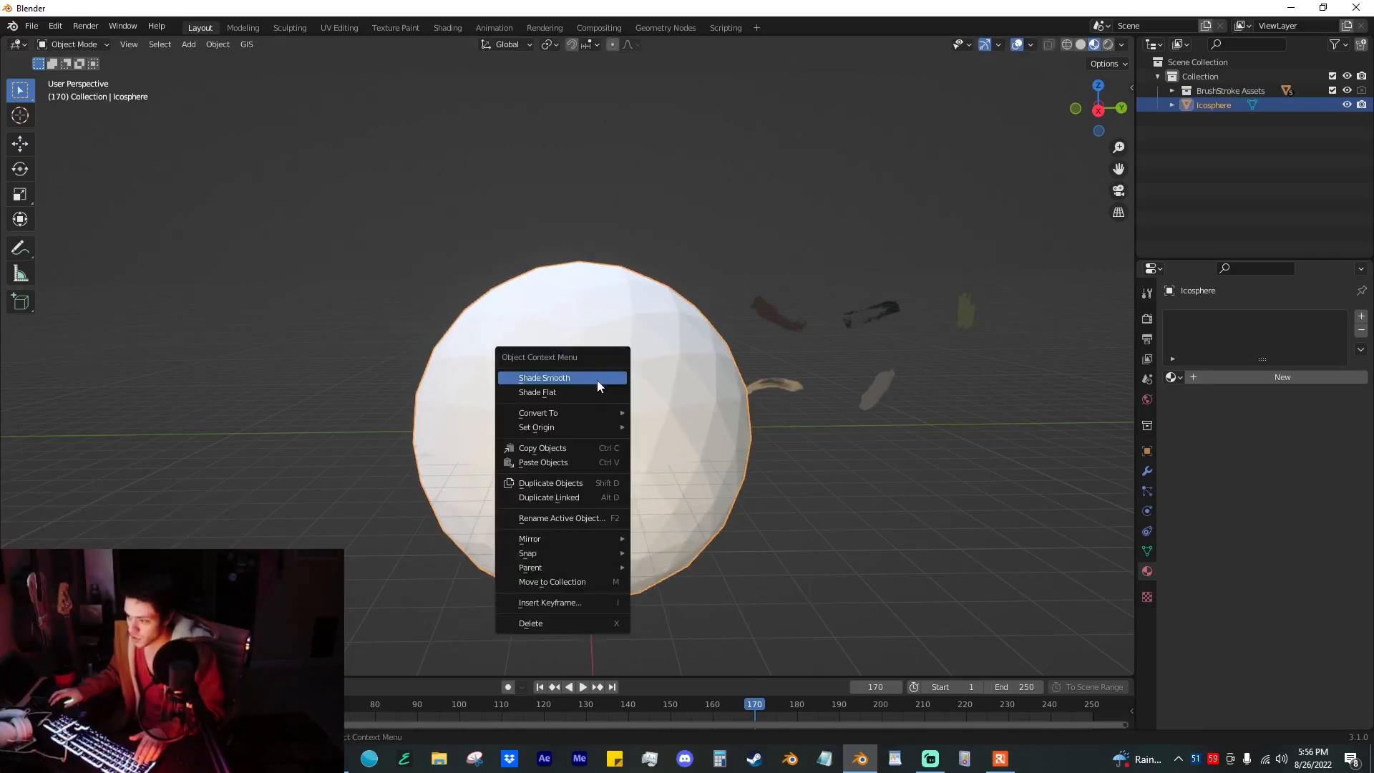
{"action": "left_click", "coordinate": [598, 379]}
Step: Split the 3D viewport vertically and turn the new area into a Geometry Node Editor
{"action": "middle_click_drag", "start_coordinate": [738, 392], "coordinate": [846, 401]}
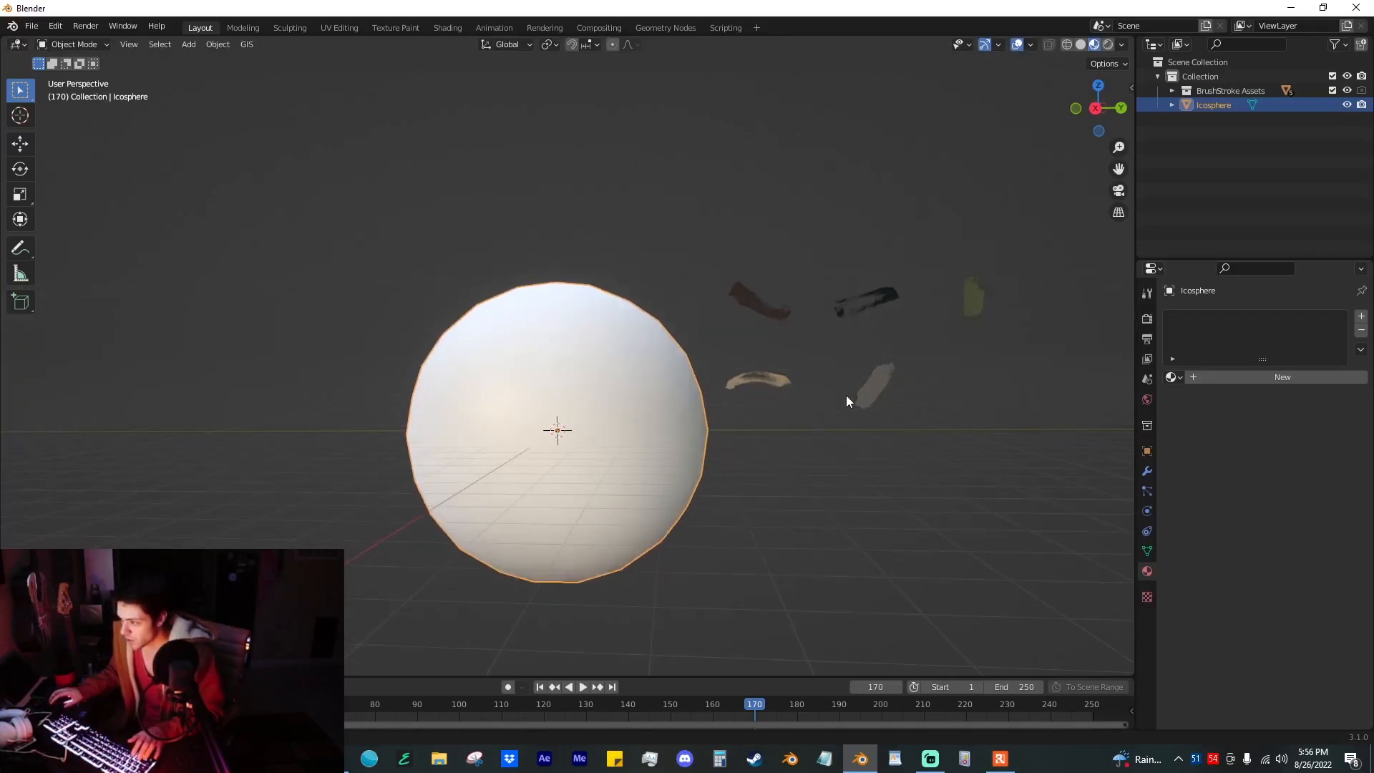
{"action": "left_click", "coordinate": [1146, 466]}
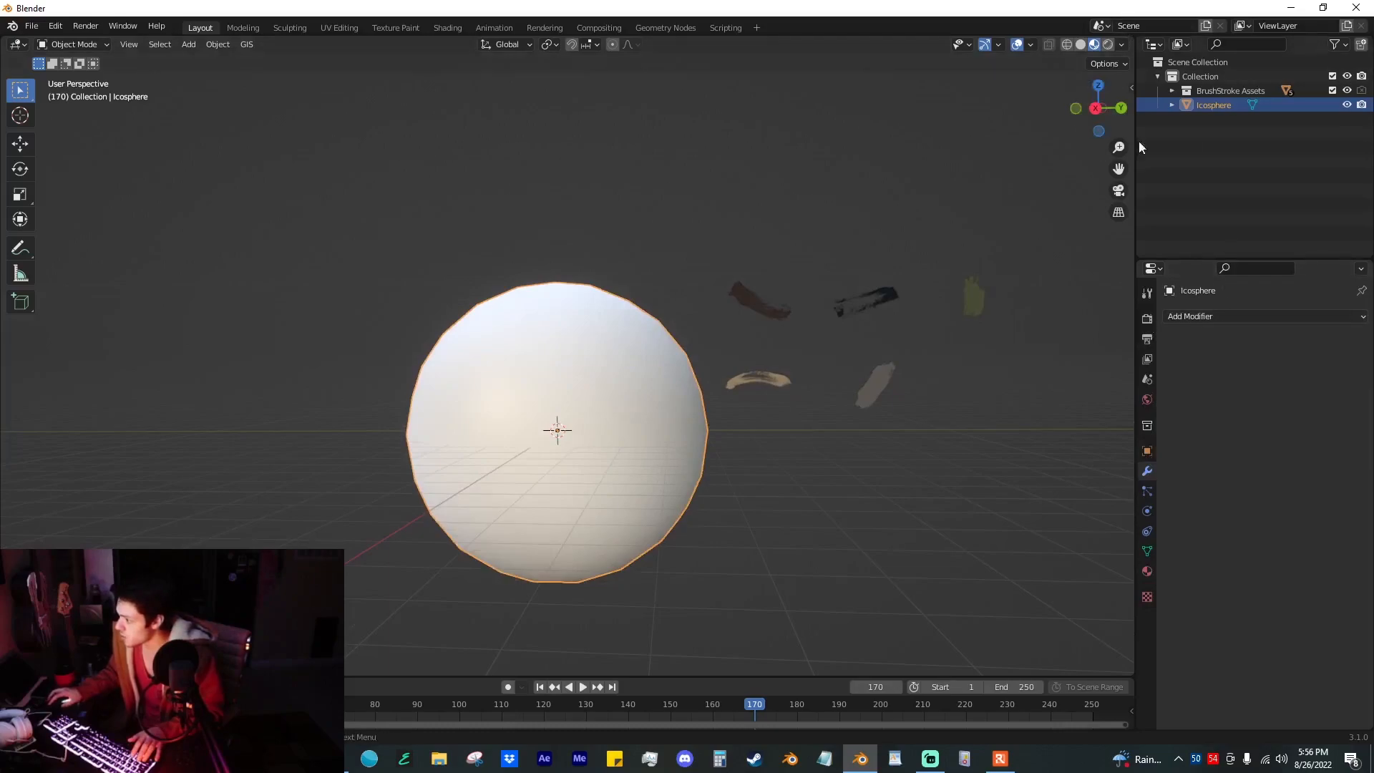
{"action": "left_click_drag", "start_coordinate": [1131, 36], "coordinate": [708, 43]}
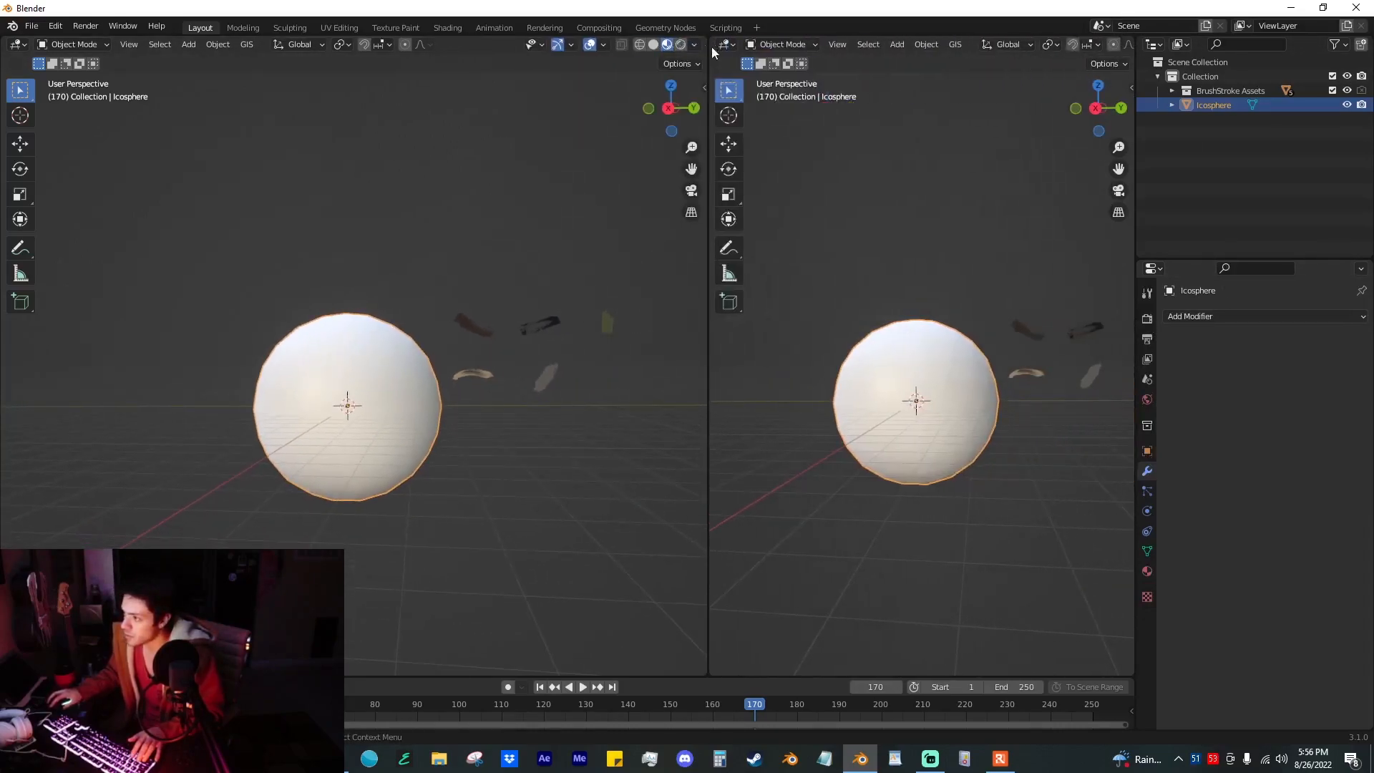
{"action": "left_click", "coordinate": [726, 44]}
{"action": "left_click", "coordinate": [811, 165]}
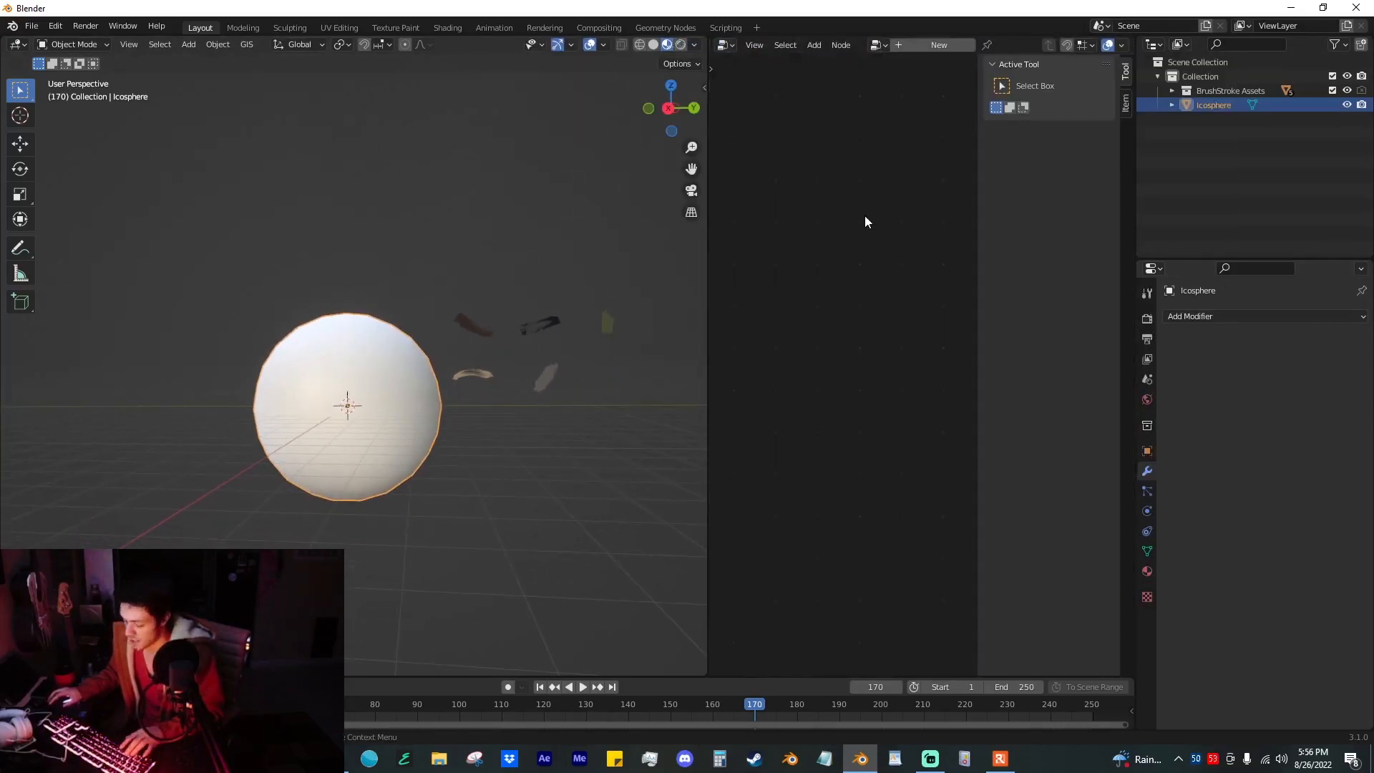
Step: Create a new geometry node tree on the ico sphere, widen the node area, and keep the sphere as the active object
{"action": "left_click", "coordinate": [960, 46]}
{"action": "left_click_drag", "start_coordinate": [709, 206], "coordinate": [501, 208]}
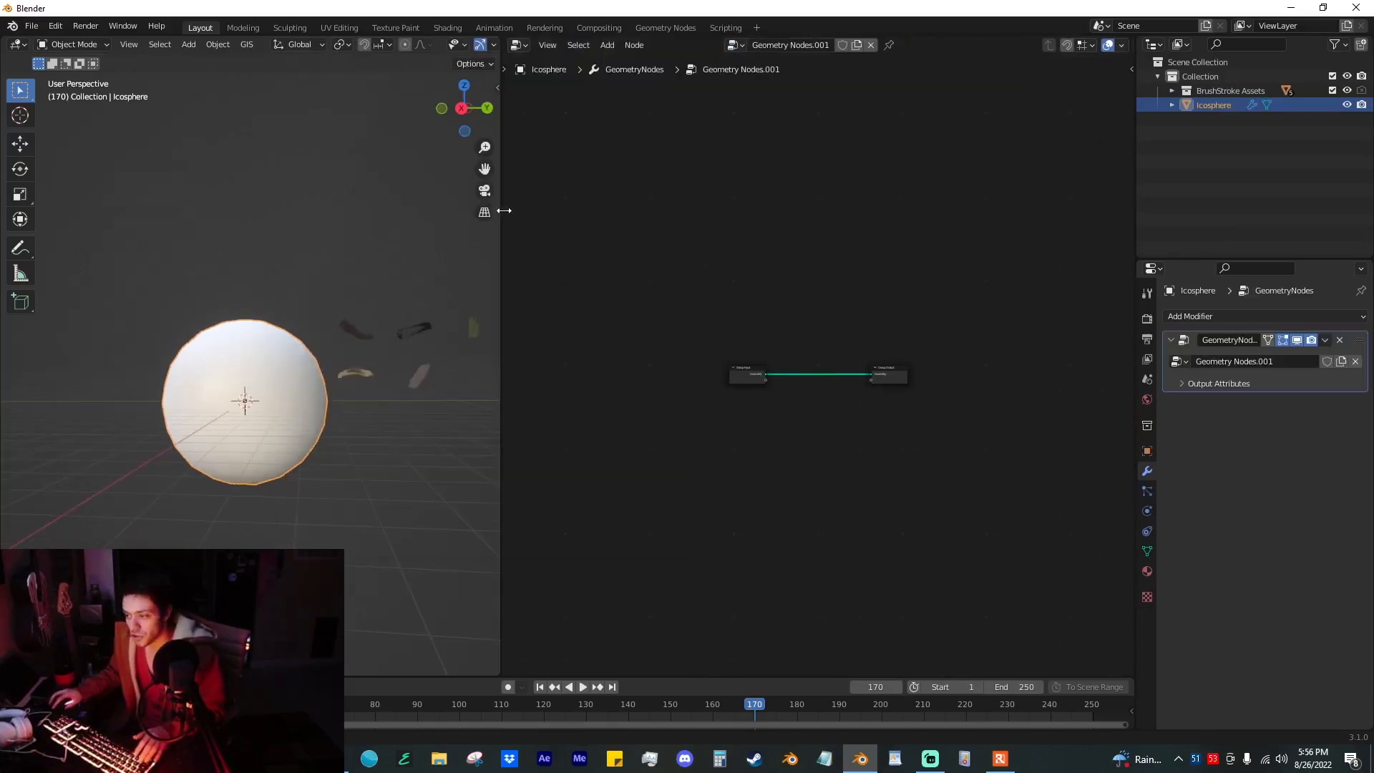
{"action": "left_click_drag", "start_coordinate": [399, 346], "coordinate": [472, 429]}
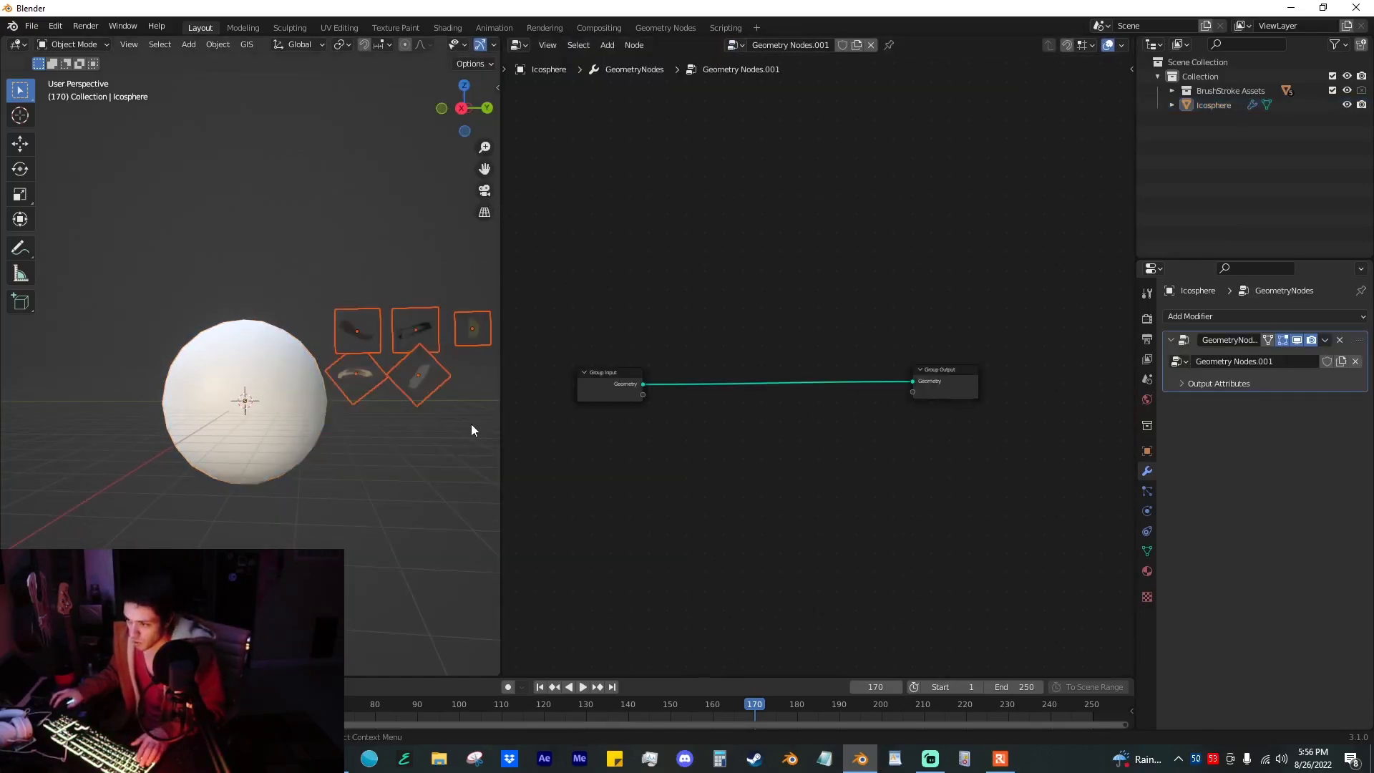
{"action": "left_click", "coordinate": [246, 349]}
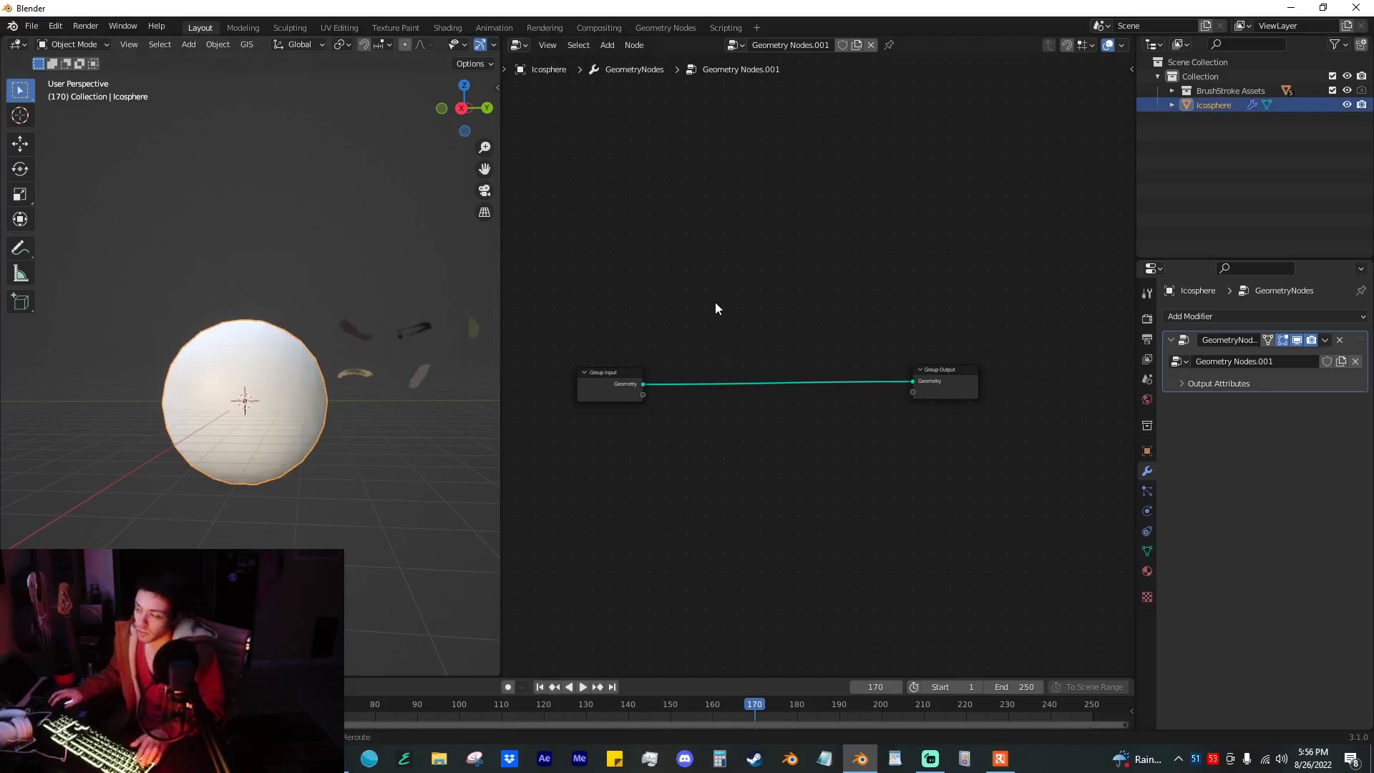
Step: Insert a Distribute Points on Faces node between the Group Input and Group Output
{"action": "key", "text": "shift+a"}
{"action": "left_click", "coordinate": [700, 170]}
{"action": "type", "text": "distrib"}
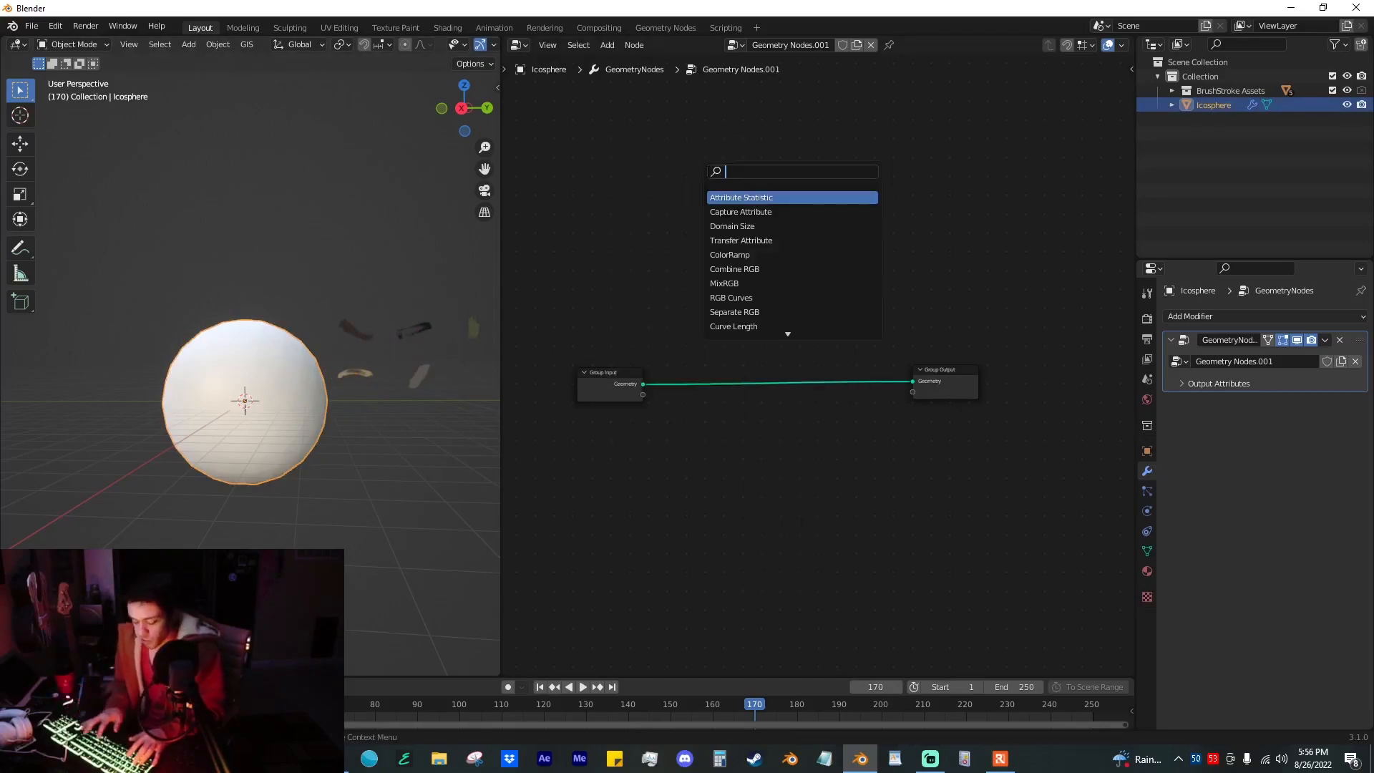
{"action": "key", "text": "Return"}
{"action": "left_click", "coordinate": [719, 386]}
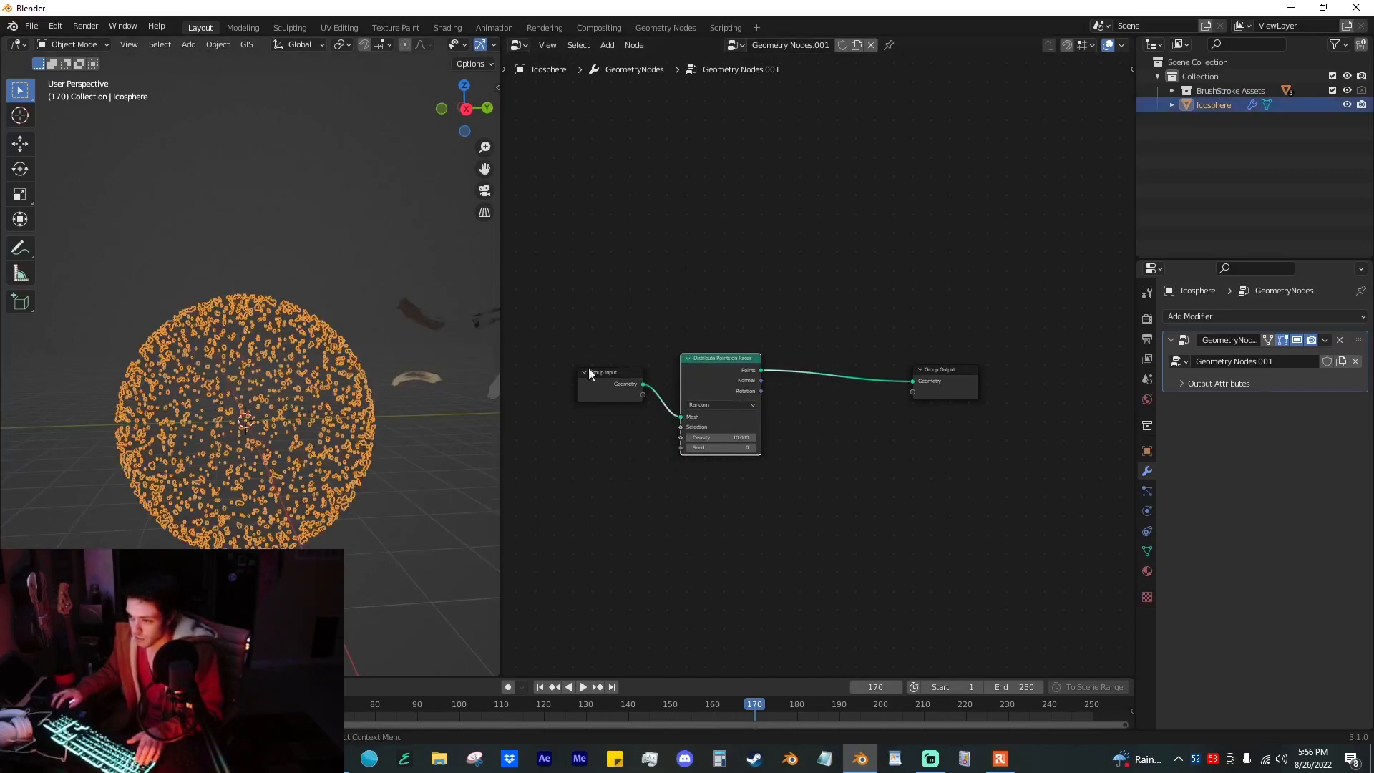
Step: Insert a Join Geometry node before the Group Output and link the original Group Input geometry into it
{"action": "key", "text": "shift+a"}
{"action": "type", "text": "jo"}
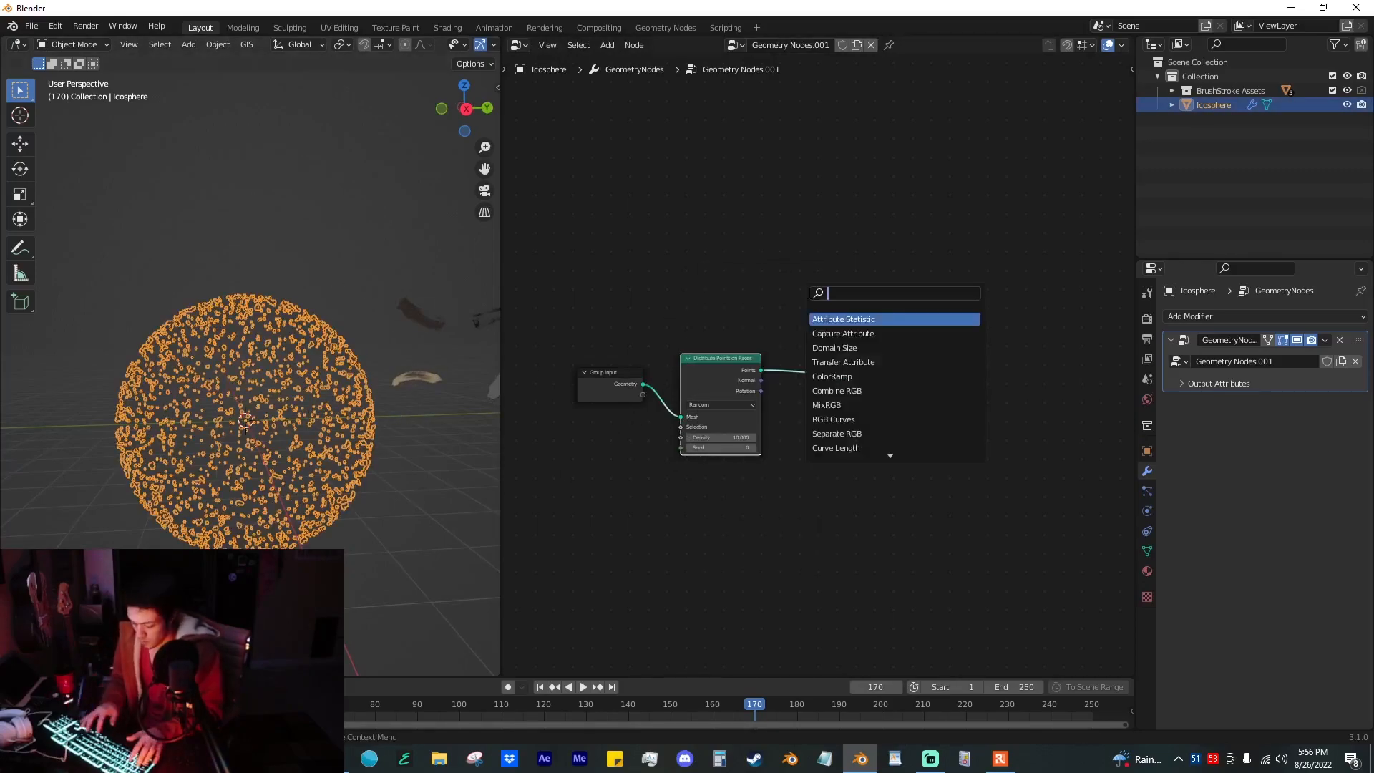
{"action": "key", "text": "Down"}
{"action": "key", "text": "Return"}
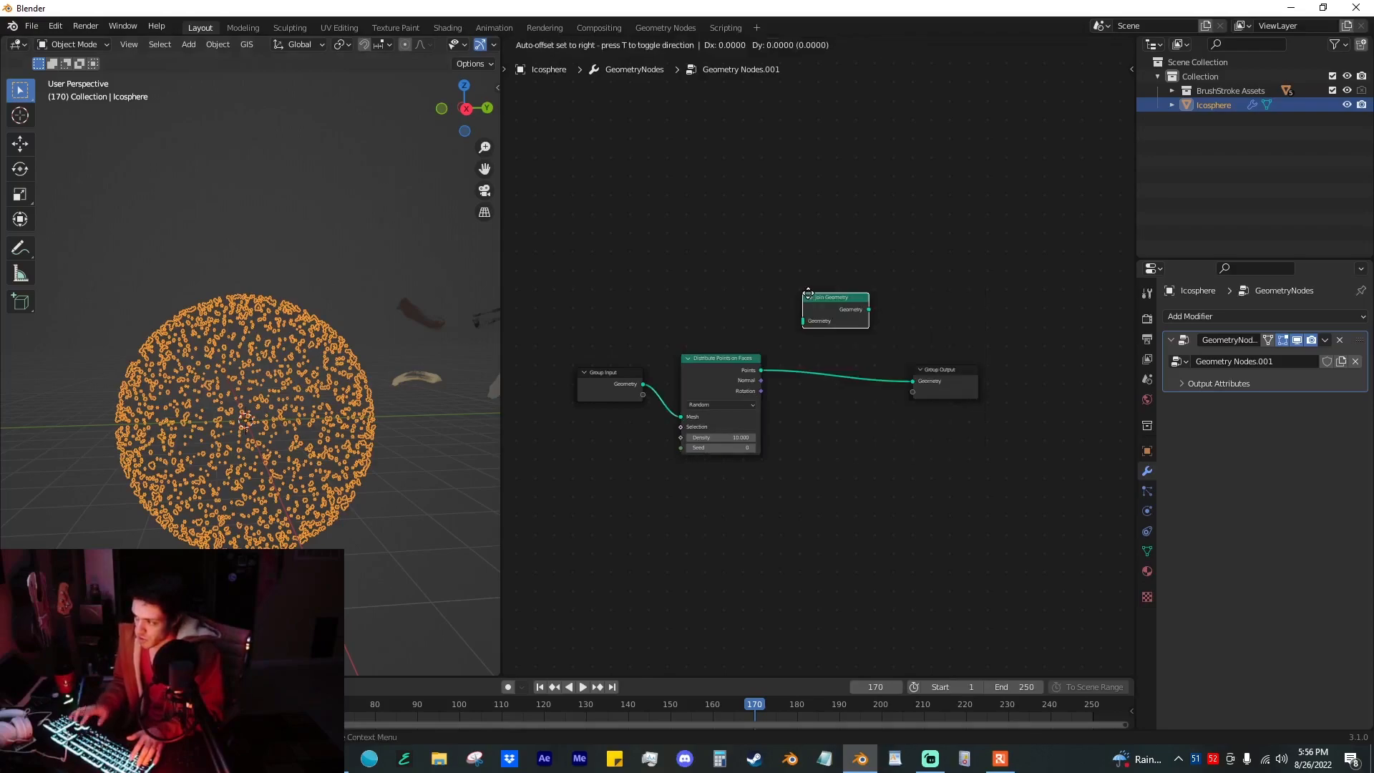
{"action": "left_click", "coordinate": [837, 368]}
{"action": "left_click_drag", "start_coordinate": [801, 382], "coordinate": [810, 376]}
Step: Expose the point distribution's Density as a group input and set it to 6.02 in the modifier
{"action": "scroll", "coordinate": [285, 403], "scroll_direction": "up", "scroll_amount": 4}
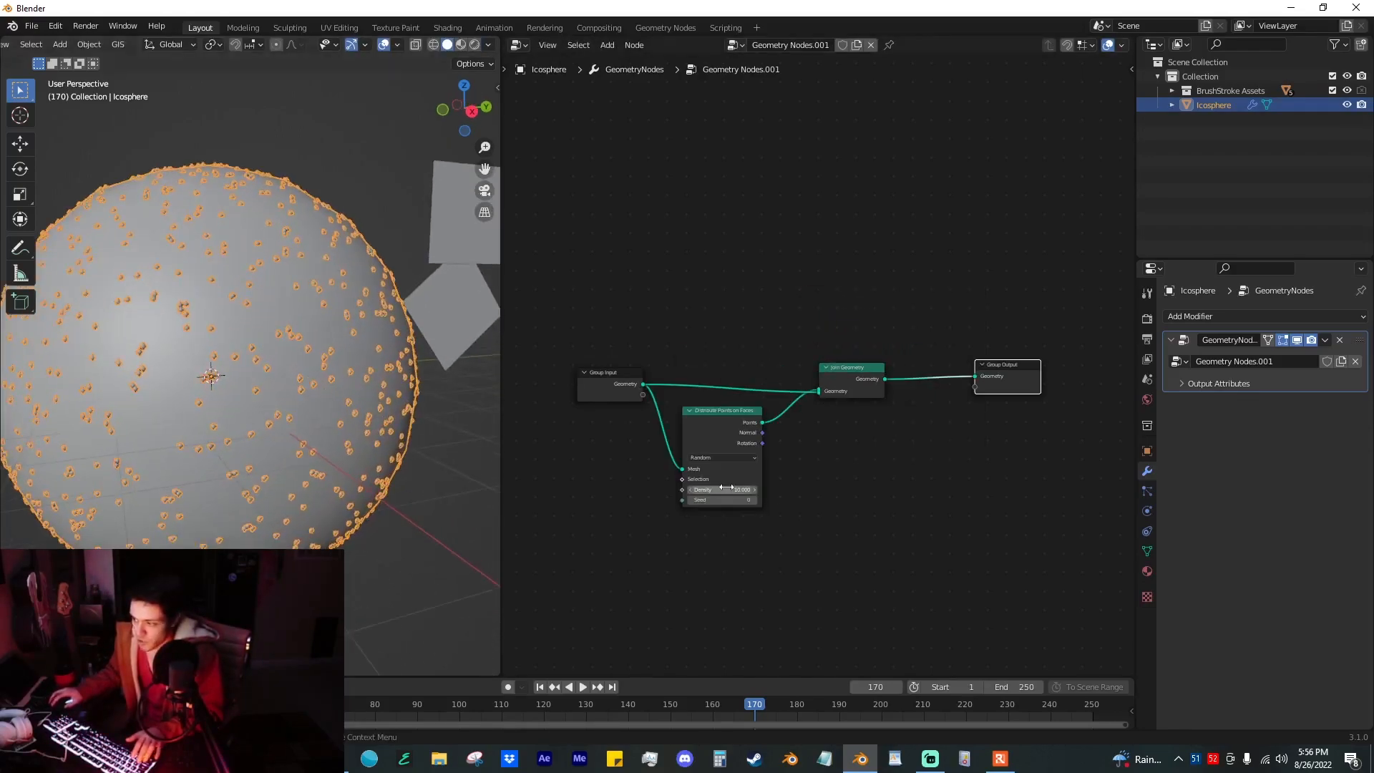
{"action": "left_click_drag", "start_coordinate": [726, 487], "coordinate": [640, 395]}
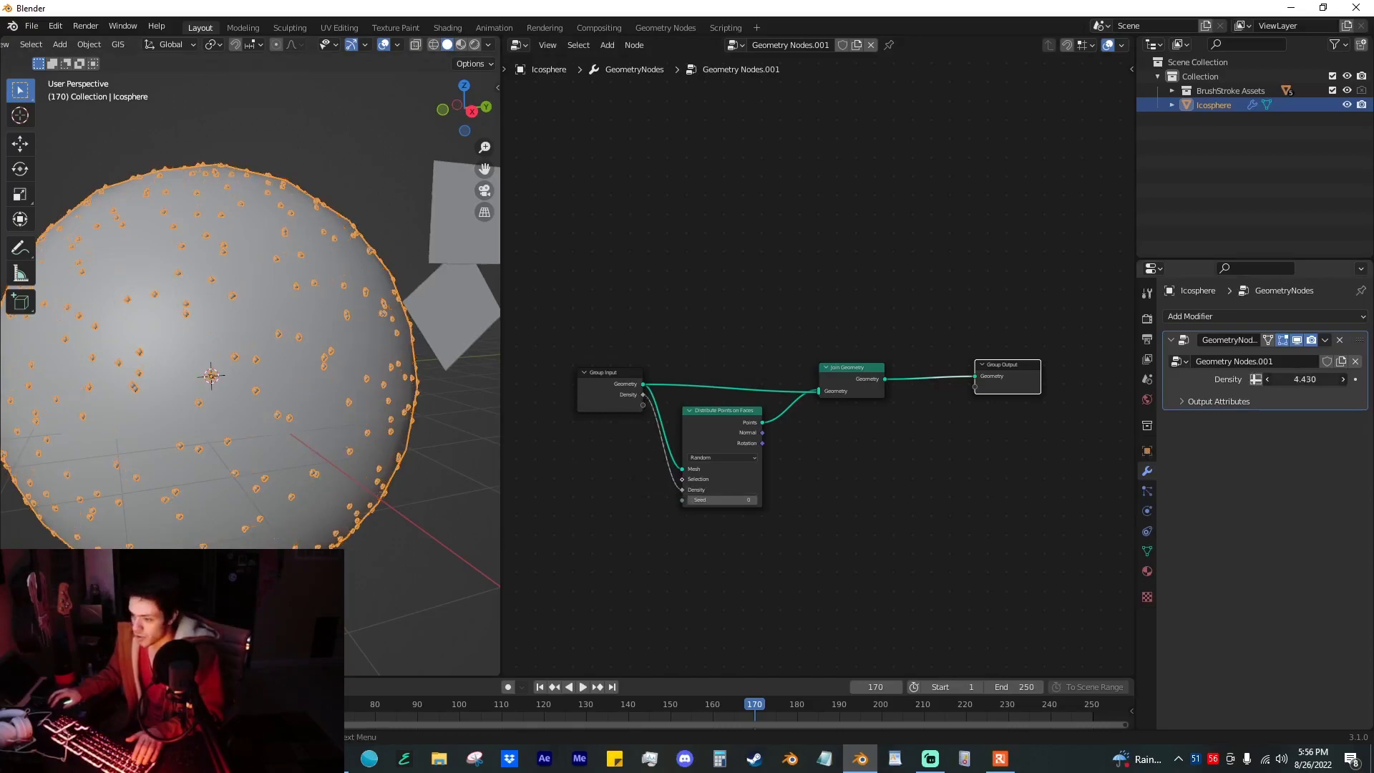
{"action": "left_click_drag", "start_coordinate": [1305, 379], "coordinate": [1324, 379]}
Step: Make room in the node tree and insert an Instance on Points node between Distribute Points on Faces and Join Geometry
{"action": "left_click", "coordinate": [958, 439]}
{"action": "middle_click_drag", "start_coordinate": [887, 448], "coordinate": [843, 439]}
{"action": "scroll", "coordinate": [820, 365], "scroll_direction": "down", "scroll_amount": 4}
{"action": "left_click_drag", "start_coordinate": [923, 412], "coordinate": [984, 352]}
{"action": "key", "text": "shift+a"}
{"action": "type", "text": "i"}
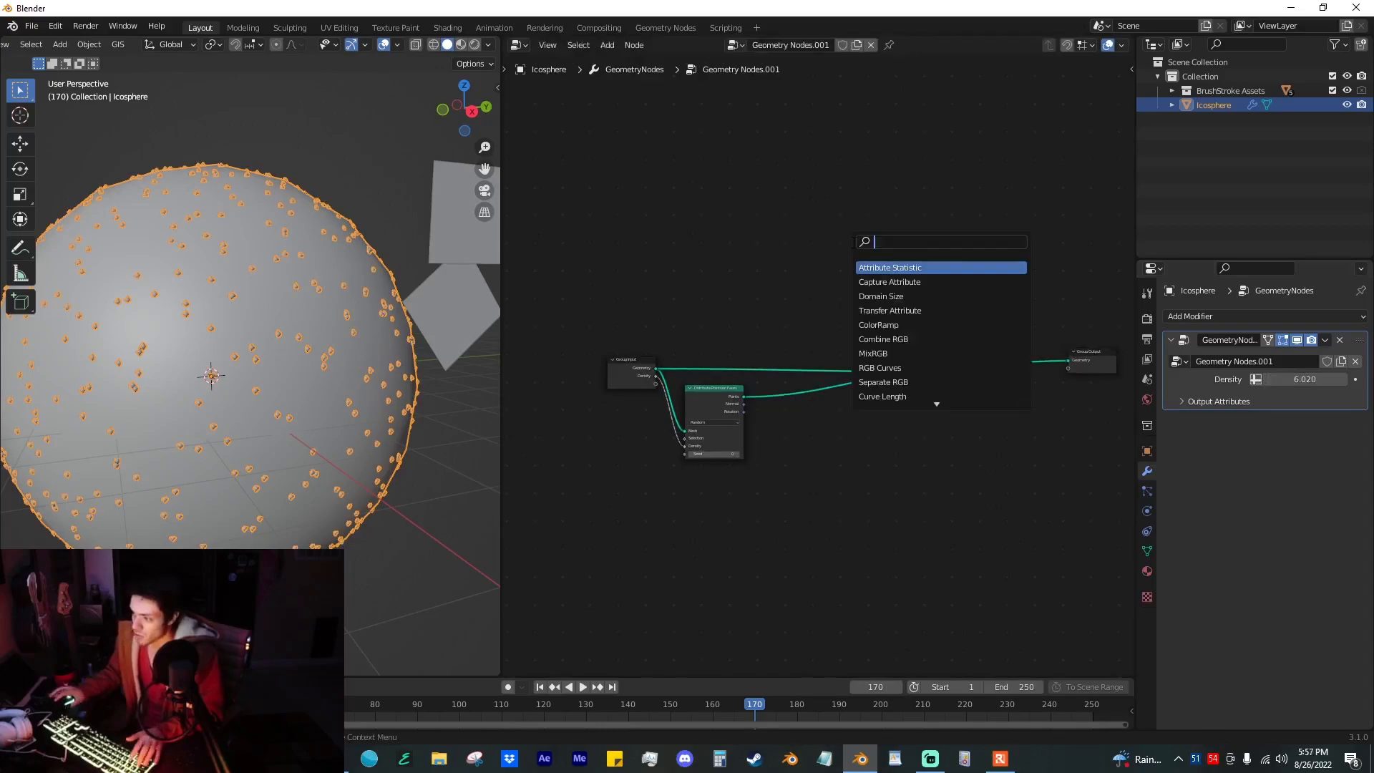
{"action": "type", "text": "ns"}
{"action": "key", "text": "Down"}
{"action": "key", "text": "Down"}
{"action": "key", "text": "Down"}
{"action": "key", "text": "Return"}
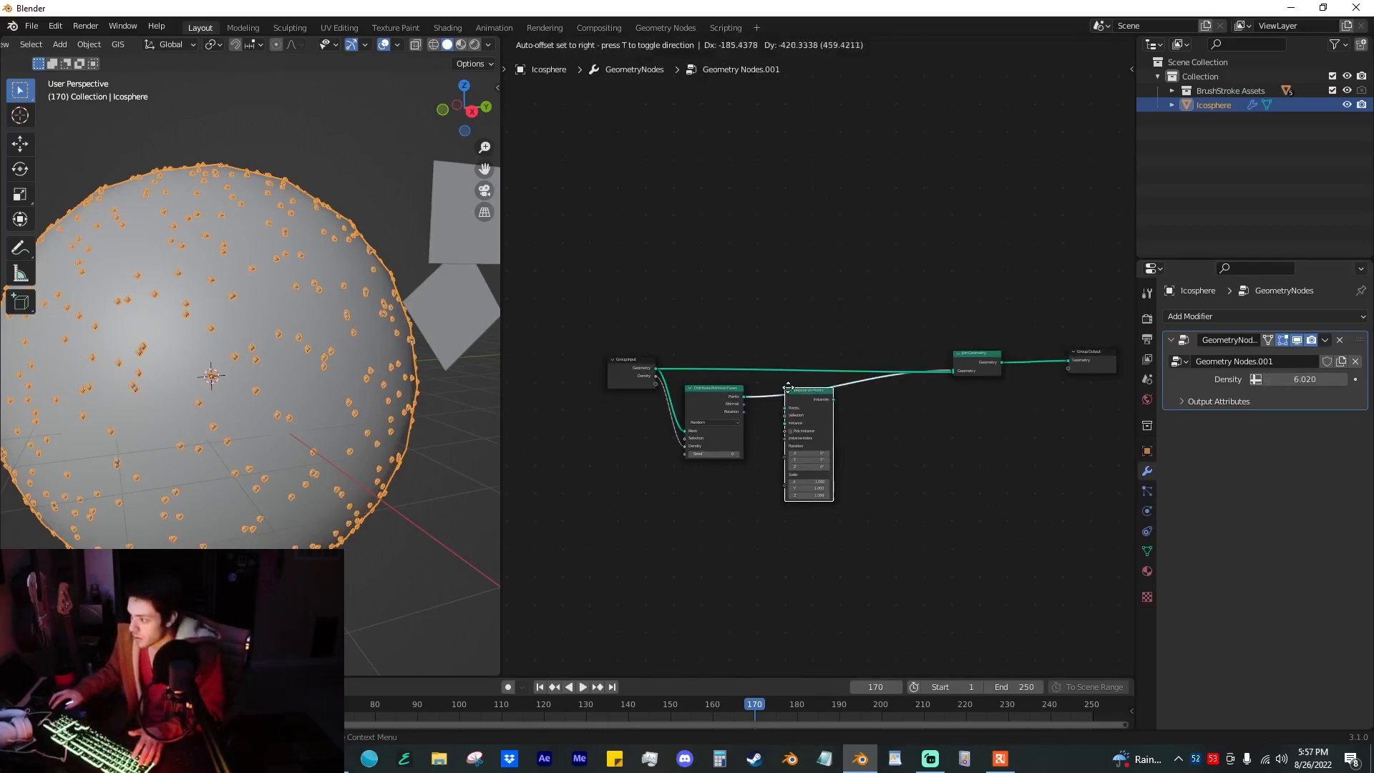
{"action": "left_click", "coordinate": [788, 392]}
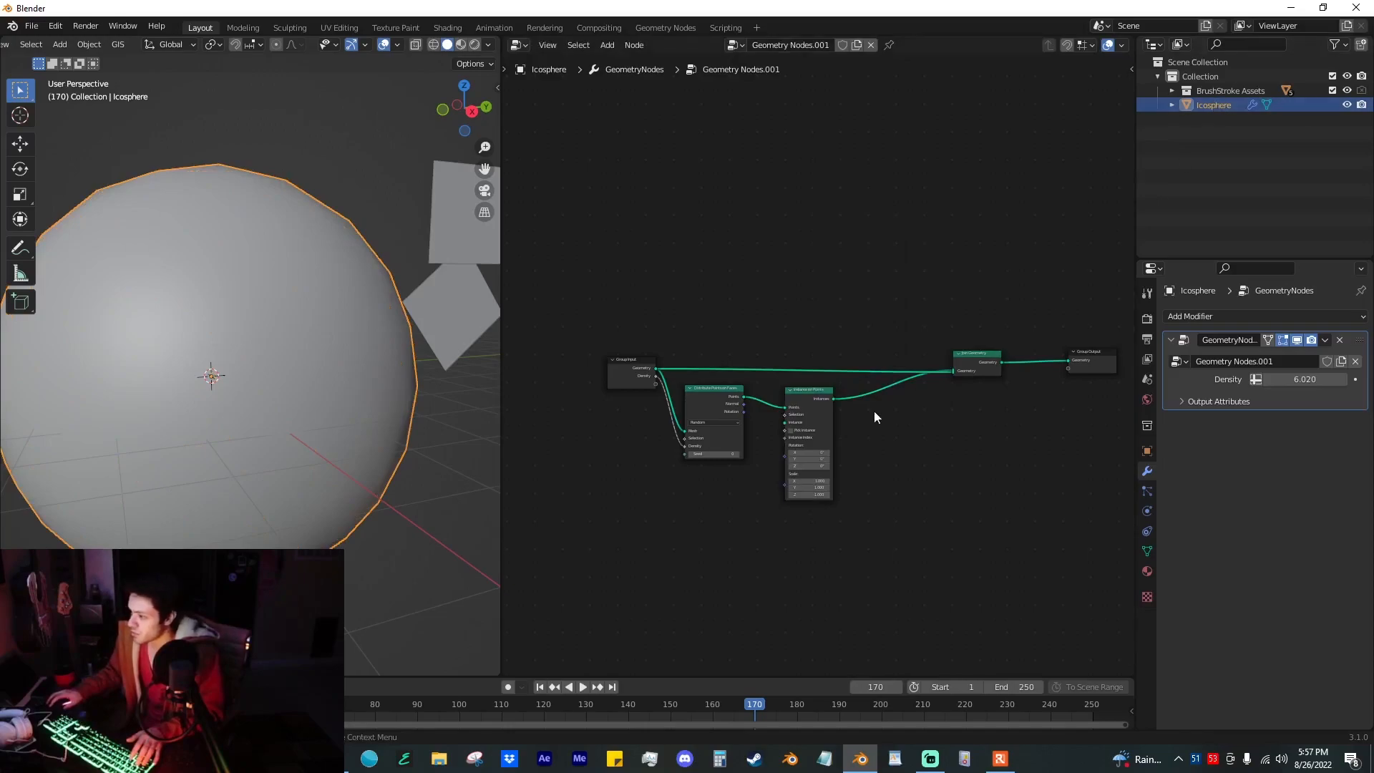
Step: Bring in the BrushStroke Assets collection as a Collection Info node with Separate Children and Reset Children enabled, and link it to Instance
{"action": "scroll", "coordinate": [867, 364], "scroll_direction": "up", "scroll_amount": 2}
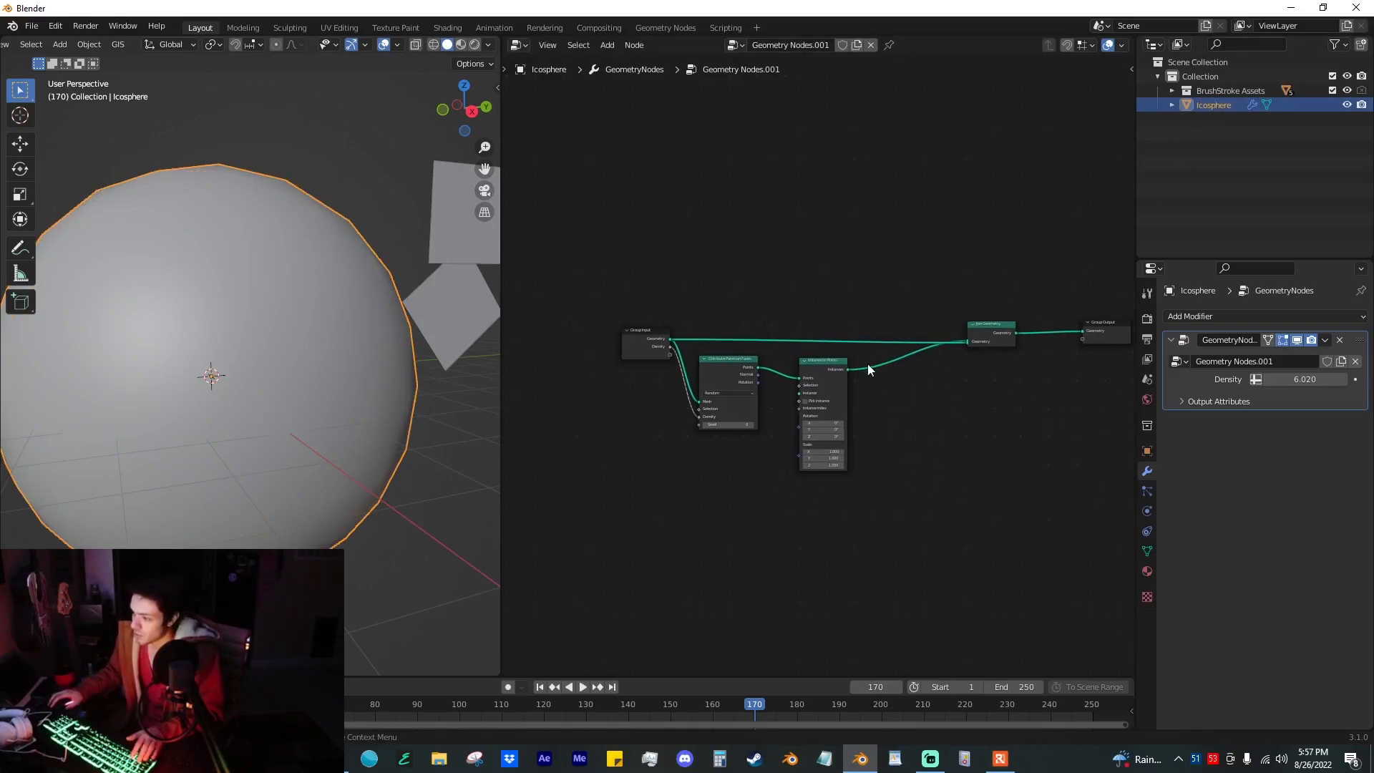
{"action": "left_click", "coordinate": [1236, 89]}
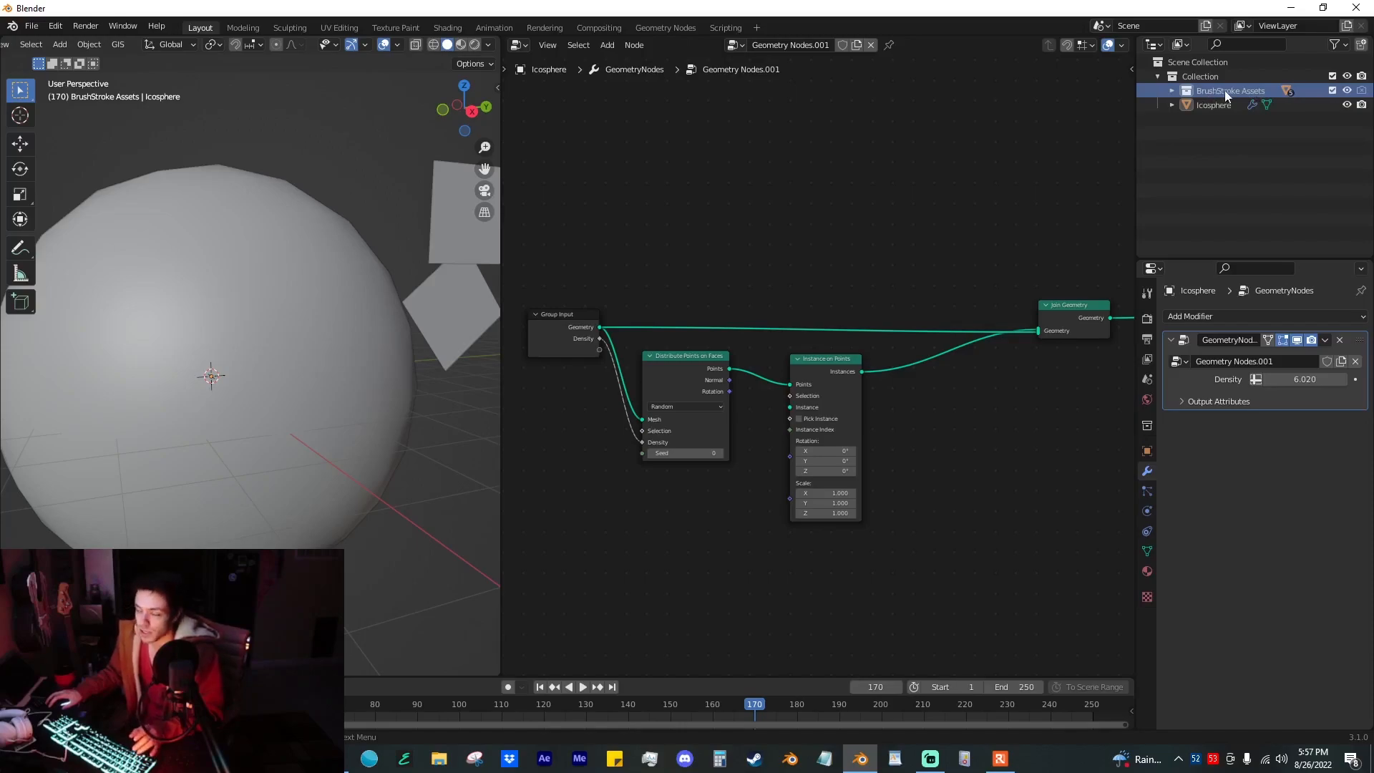
{"action": "mouse_move", "coordinate": [1226, 90]}
{"action": "left_mouse_down"}
{"action": "mouse_move", "coordinate": [730, 501]}
{"action": "mouse_move", "coordinate": [680, 505]}
{"action": "left_mouse_up"}
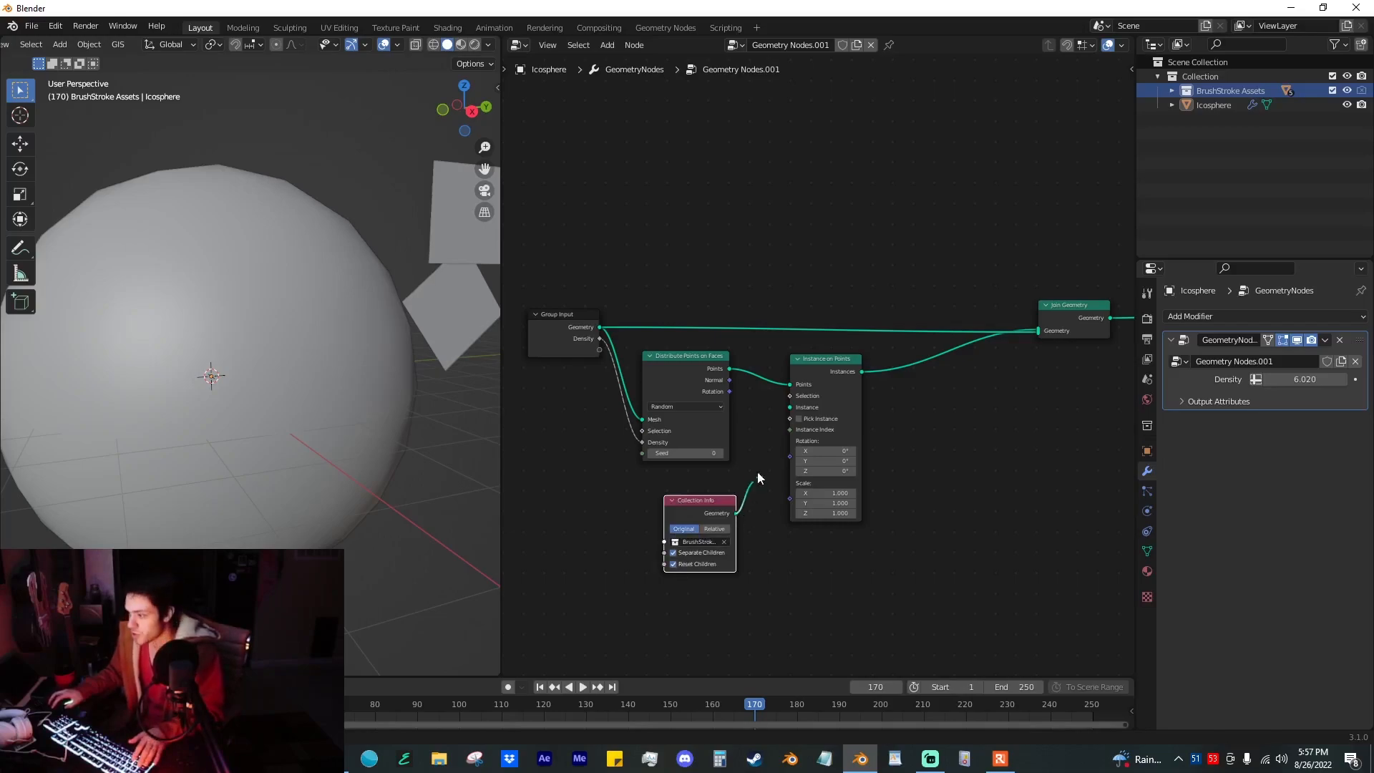
{"action": "left_click_drag", "start_coordinate": [788, 410], "coordinate": [787, 411]}
{"action": "mouse_move", "coordinate": [333, 429]}
{"action": "middle_mouse_down"}
{"action": "mouse_move", "coordinate": [288, 452]}
{"action": "mouse_move", "coordinate": [303, 426]}
{"action": "mouse_move", "coordinate": [306, 453]}
{"action": "middle_mouse_up"}
{"action": "scroll", "coordinate": [293, 447], "scroll_direction": "down", "scroll_amount": 2}
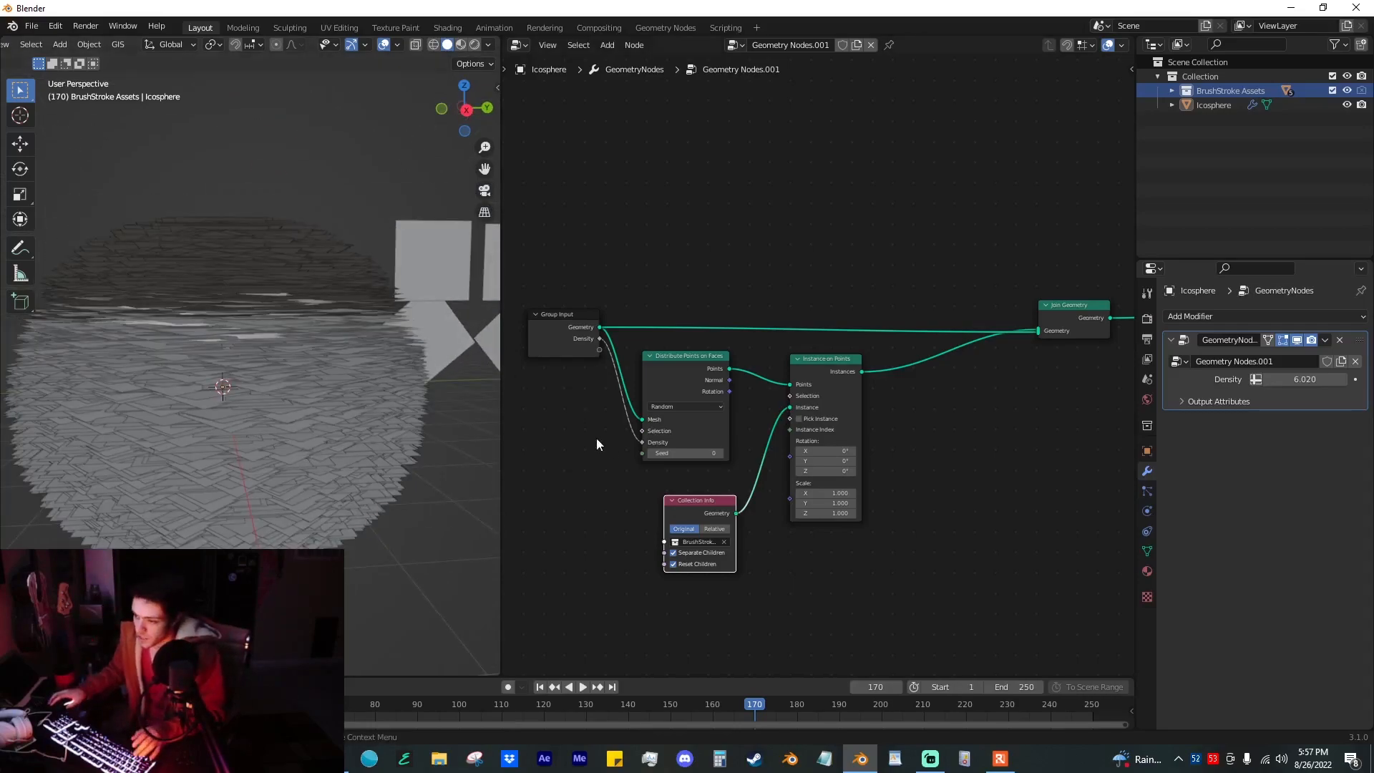
Step: Link the Rotation output of Distribute Points on Faces to the Rotation of Instance on Points
{"action": "left_click_drag", "start_coordinate": [712, 505], "coordinate": [696, 488]}
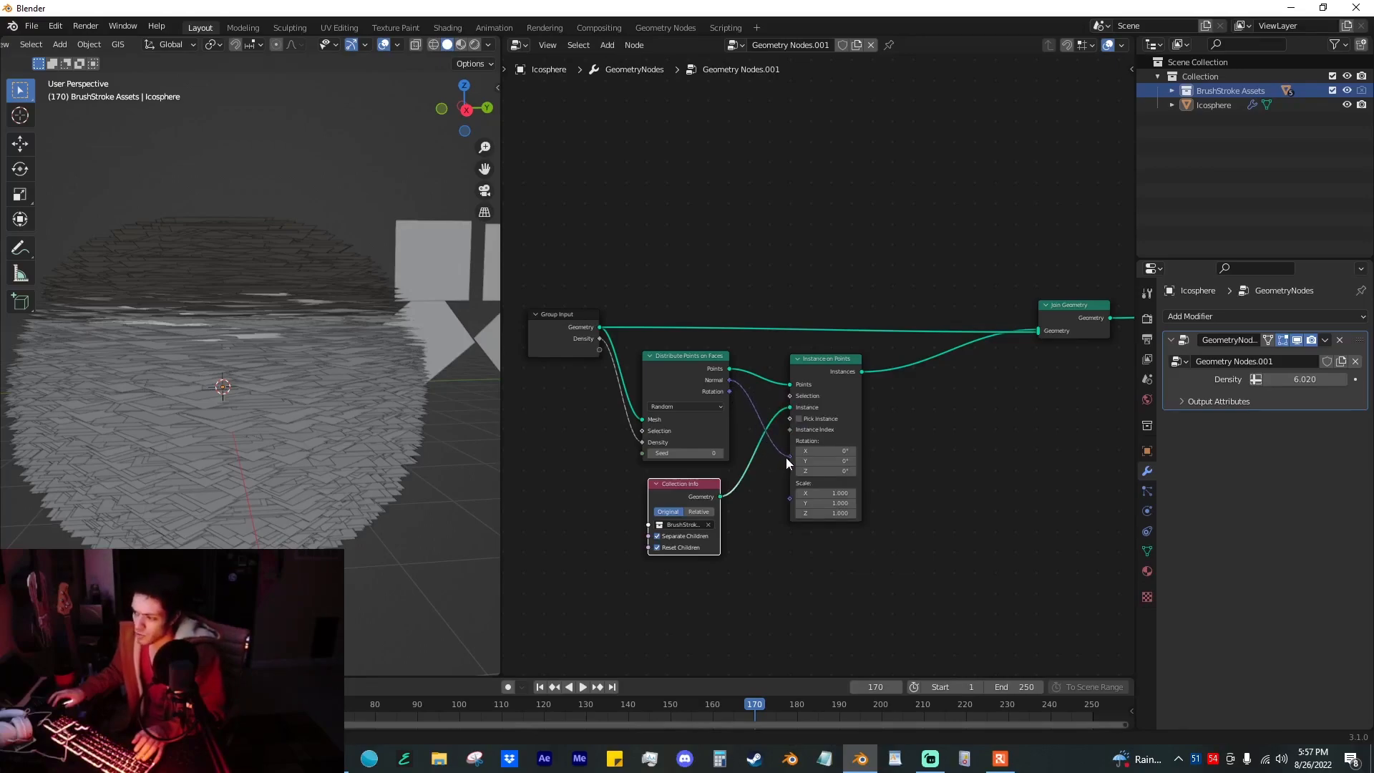
{"action": "left_click_drag", "start_coordinate": [787, 463], "coordinate": [788, 460]}
{"action": "left_click_drag", "start_coordinate": [728, 392], "coordinate": [790, 440]}
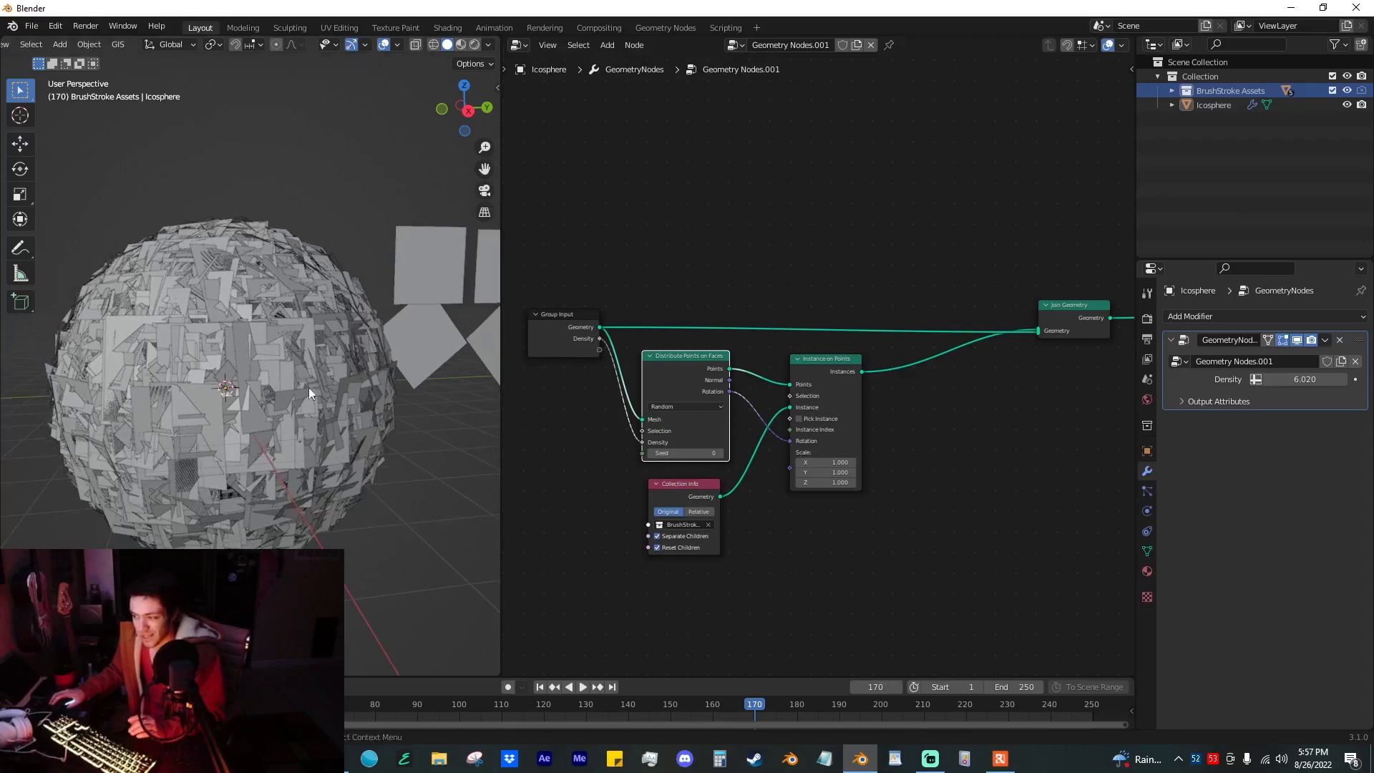
{"action": "middle_click_drag", "start_coordinate": [247, 346], "coordinate": [286, 395]}
{"action": "scroll", "coordinate": [242, 350], "scroll_direction": "down", "scroll_amount": 2}
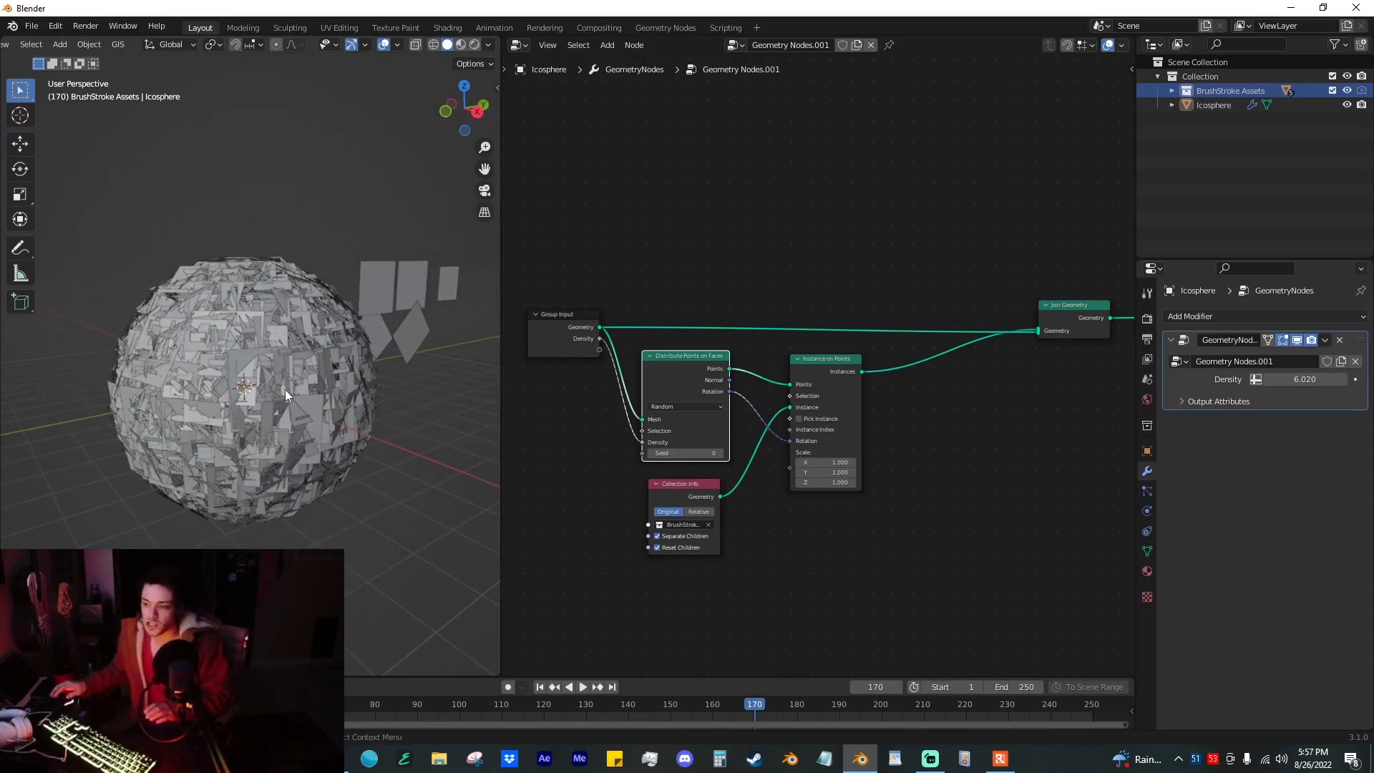
Step: Switch the viewport to Material Preview shading and inspect the brush strokes on the sphere
{"action": "left_click", "coordinate": [461, 45]}
{"action": "scroll", "coordinate": [401, 287], "scroll_direction": "up", "scroll_amount": 3}
{"action": "mouse_move", "coordinate": [389, 286]}
{"action": "middle_mouse_down"}
{"action": "mouse_move", "coordinate": [358, 273]}
{"action": "mouse_move", "coordinate": [344, 299]}
{"action": "middle_mouse_up"}
{"action": "scroll", "coordinate": [345, 298], "scroll_direction": "down", "scroll_amount": 3}
{"action": "scroll", "coordinate": [378, 282], "scroll_direction": "up", "scroll_amount": 2}
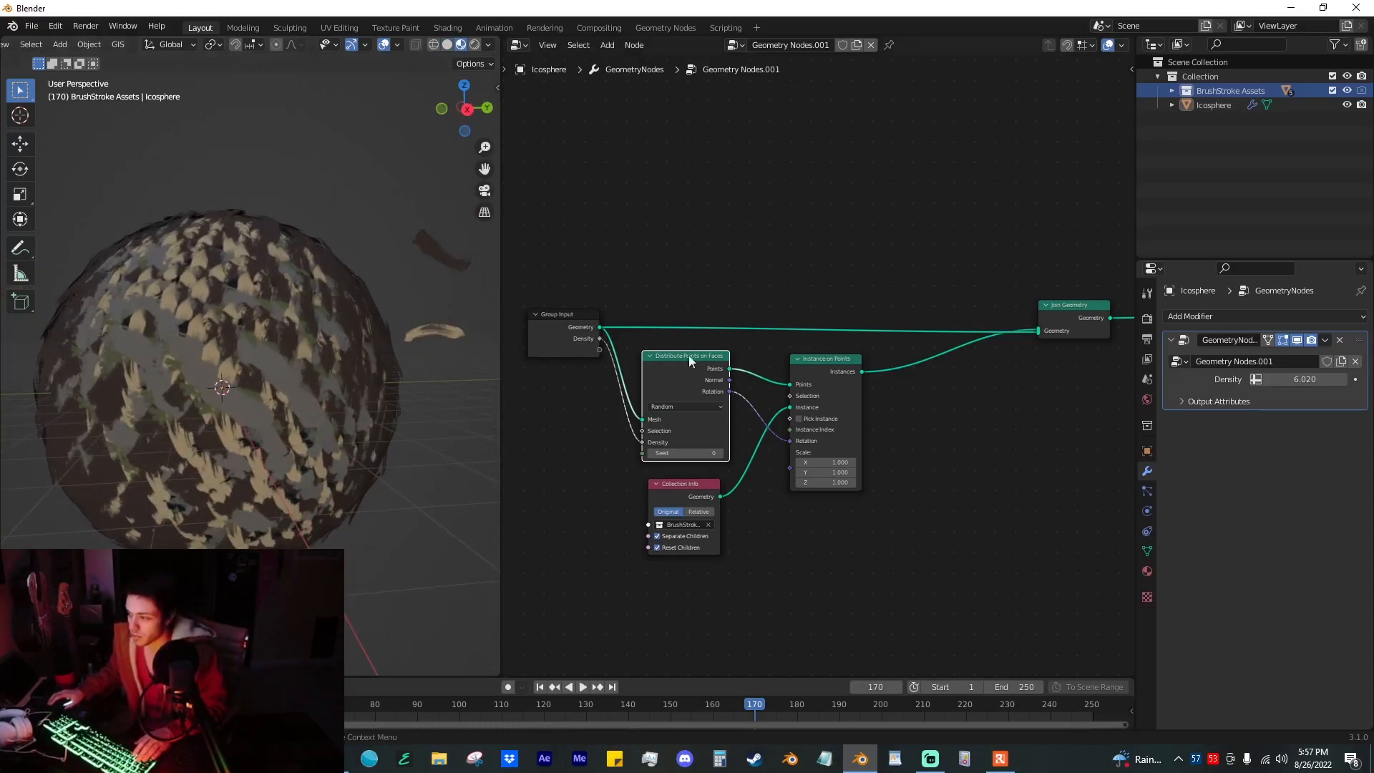
Step: Enable Pick Instance on the Instance on Points node so each point uses a single brush stroke
{"action": "left_click", "coordinate": [799, 419]}
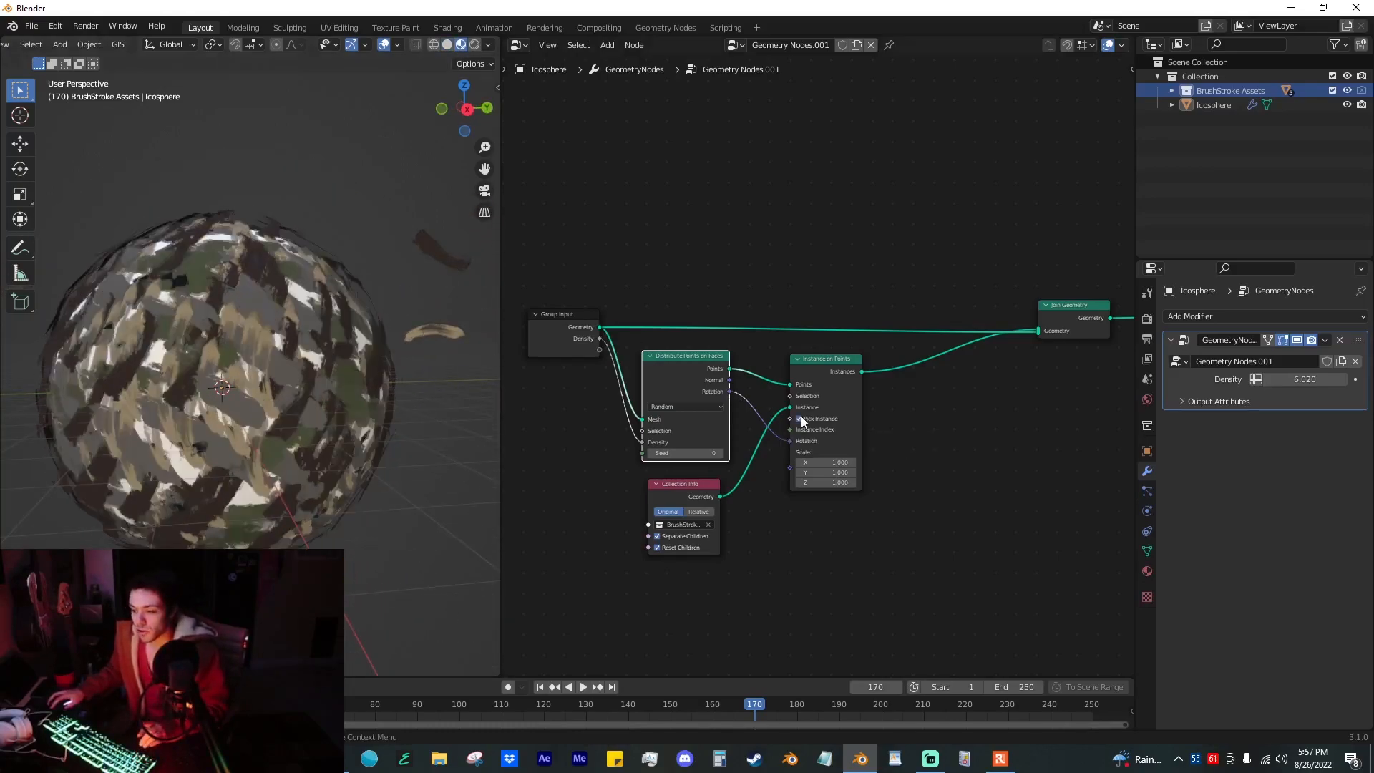
{"action": "middle_click_drag", "start_coordinate": [322, 367], "coordinate": [319, 374]}
{"action": "scroll", "coordinate": [345, 342], "scroll_direction": "up", "scroll_amount": 3}
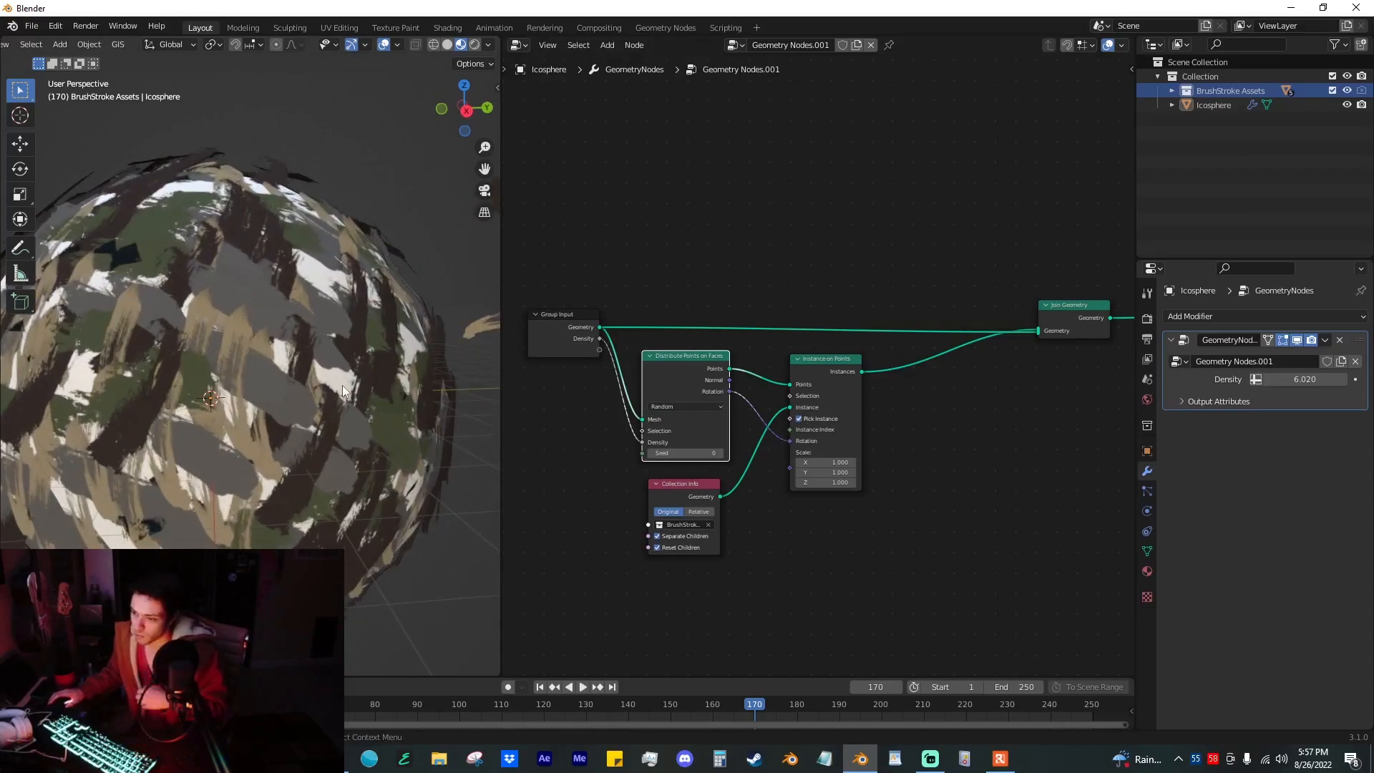
Step: Try different point densities in the modifier and set Density to 3.1
{"action": "mouse_move", "coordinate": [1305, 380]}
{"action": "left_mouse_down"}
{"action": "mouse_move", "coordinate": [891, 380]}
{"action": "mouse_move", "coordinate": [1367, 380]}
{"action": "left_mouse_up"}
{"action": "mouse_move", "coordinate": [1305, 380]}
{"action": "left_mouse_down"}
{"action": "mouse_move", "coordinate": [1239, 379]}
{"action": "mouse_move", "coordinate": [1295, 379]}
{"action": "left_mouse_up"}
{"action": "scroll", "coordinate": [444, 383], "scroll_direction": "down", "scroll_amount": 4}
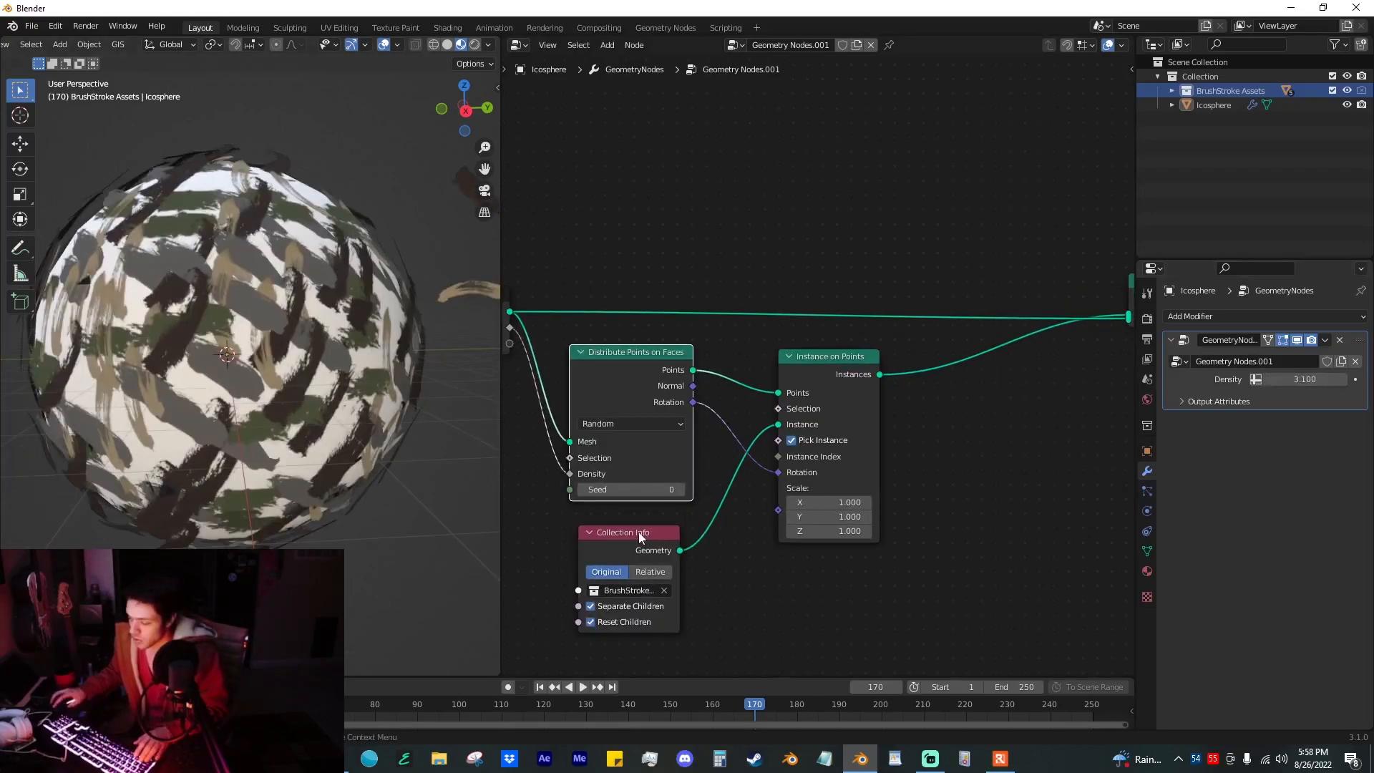
{"action": "left_click", "coordinate": [639, 537]}
{"action": "scroll", "coordinate": [749, 517], "scroll_direction": "down", "scroll_amount": 4}
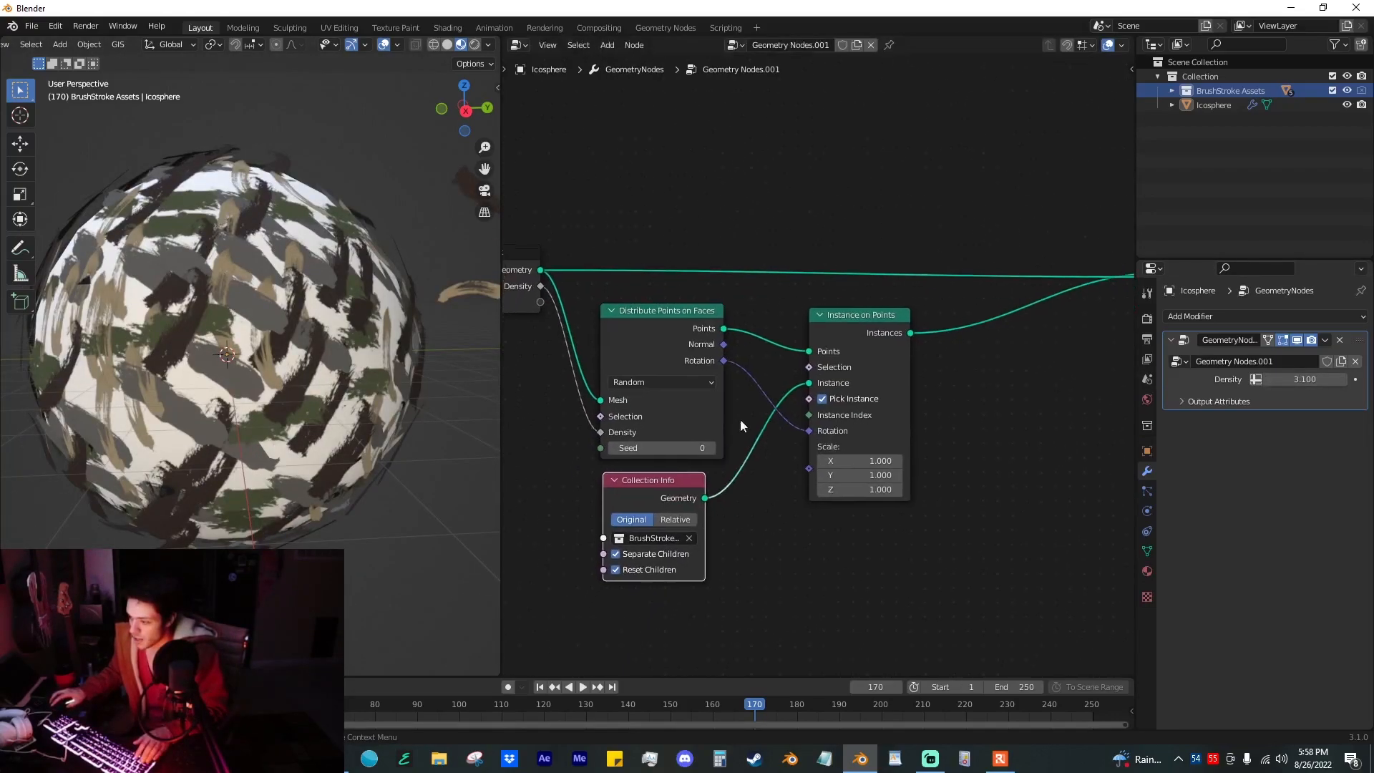
Step: Add a Random Value node below Collection Info and link its value to the Scale of Instance on Points
{"action": "key", "text": "shift+a"}
{"action": "left_click", "coordinate": [784, 446]}
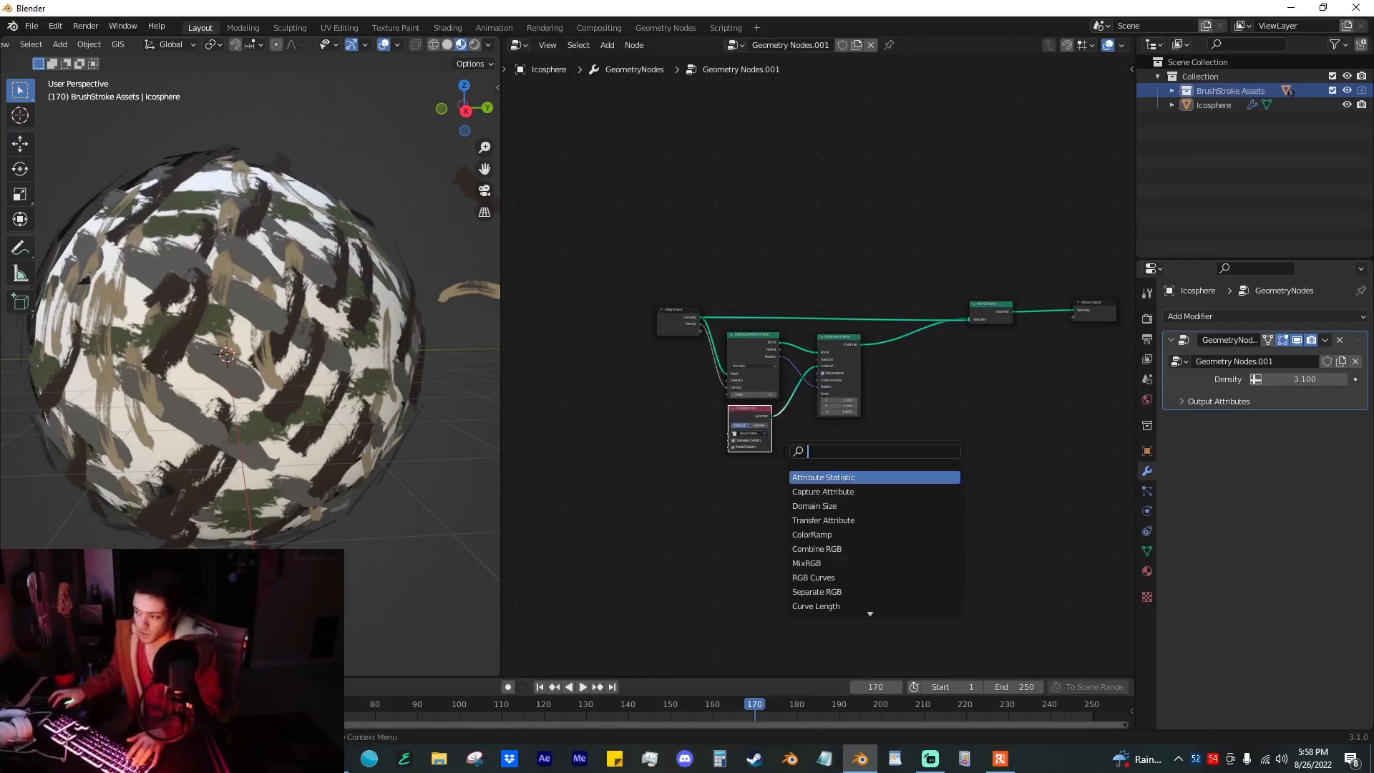
{"action": "type", "text": "random"}
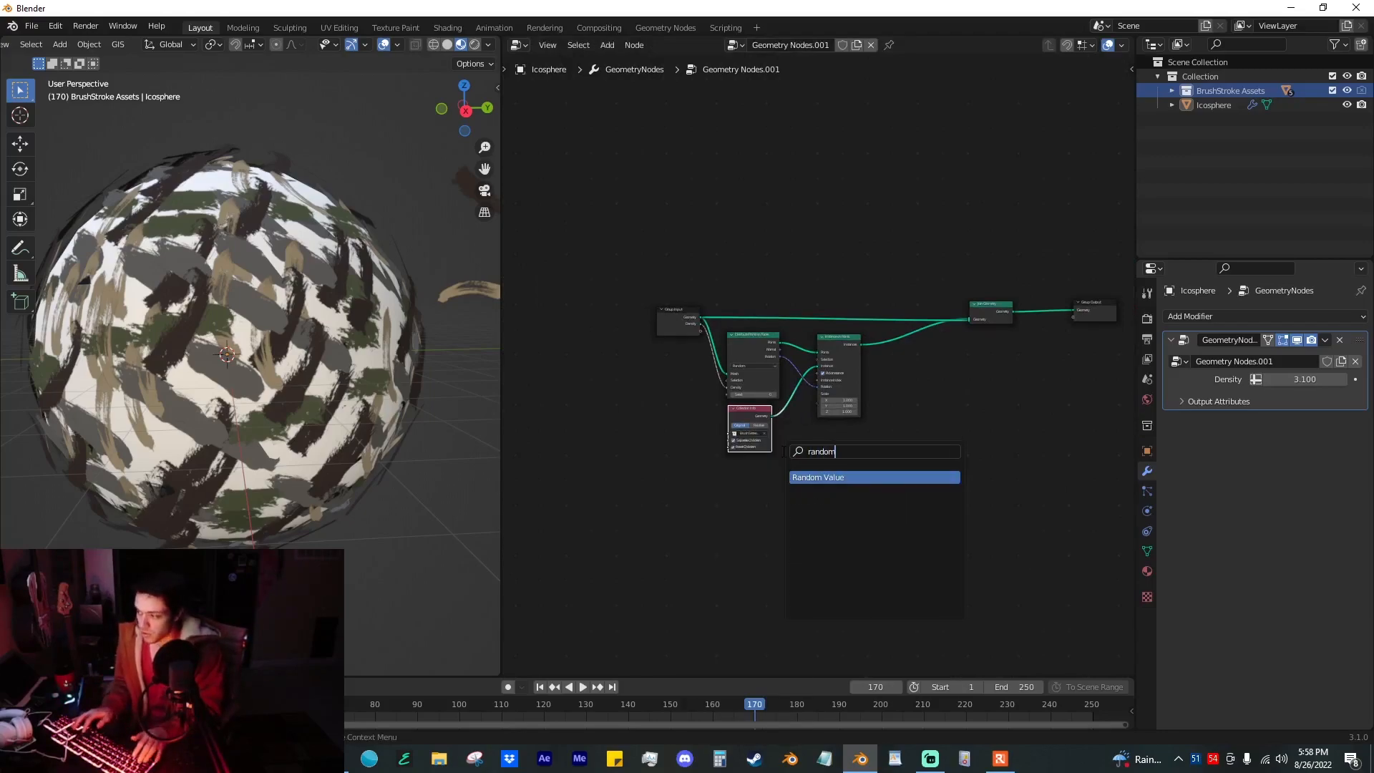
{"action": "key", "text": "Return"}
{"action": "left_click", "coordinate": [745, 501]}
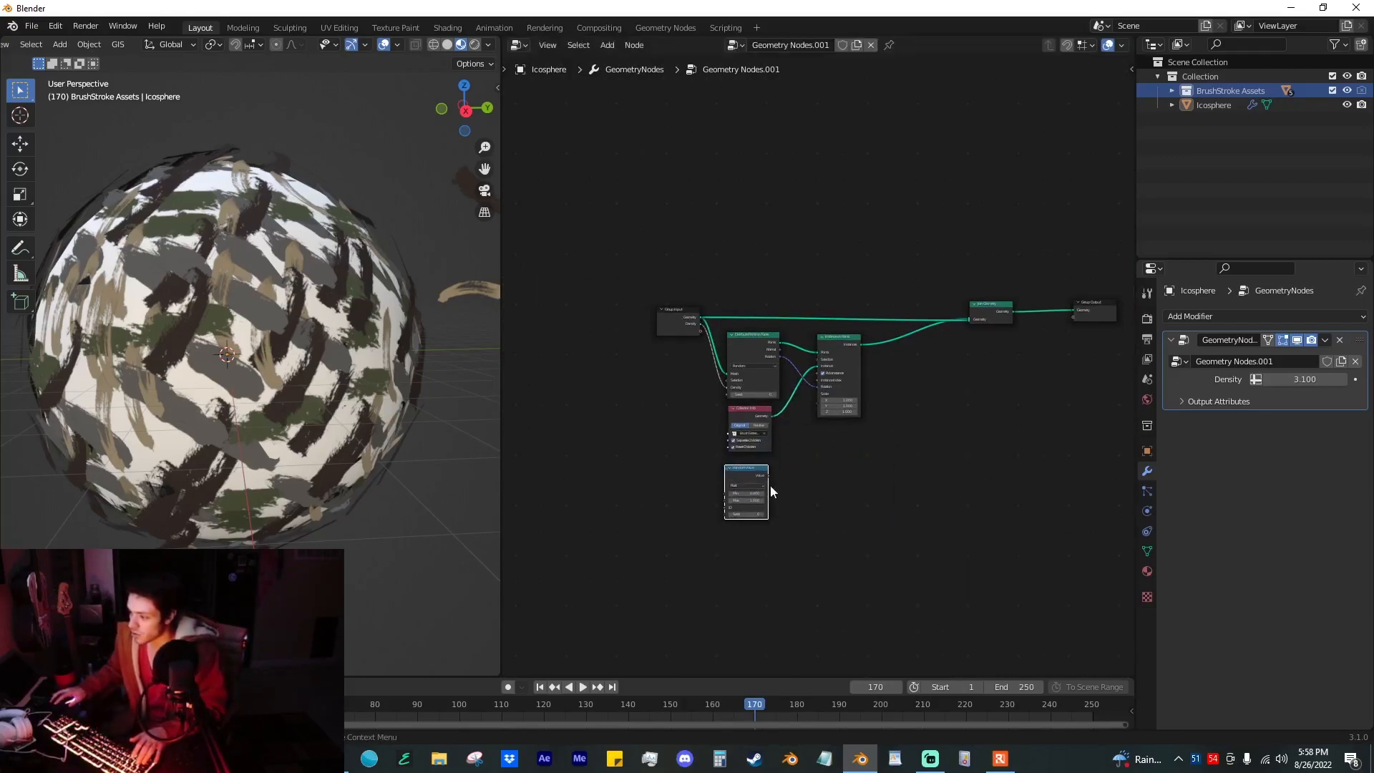
{"action": "scroll", "coordinate": [728, 542], "scroll_direction": "up", "scroll_amount": 2}
{"action": "left_click_drag", "start_coordinate": [800, 439], "coordinate": [812, 428]}
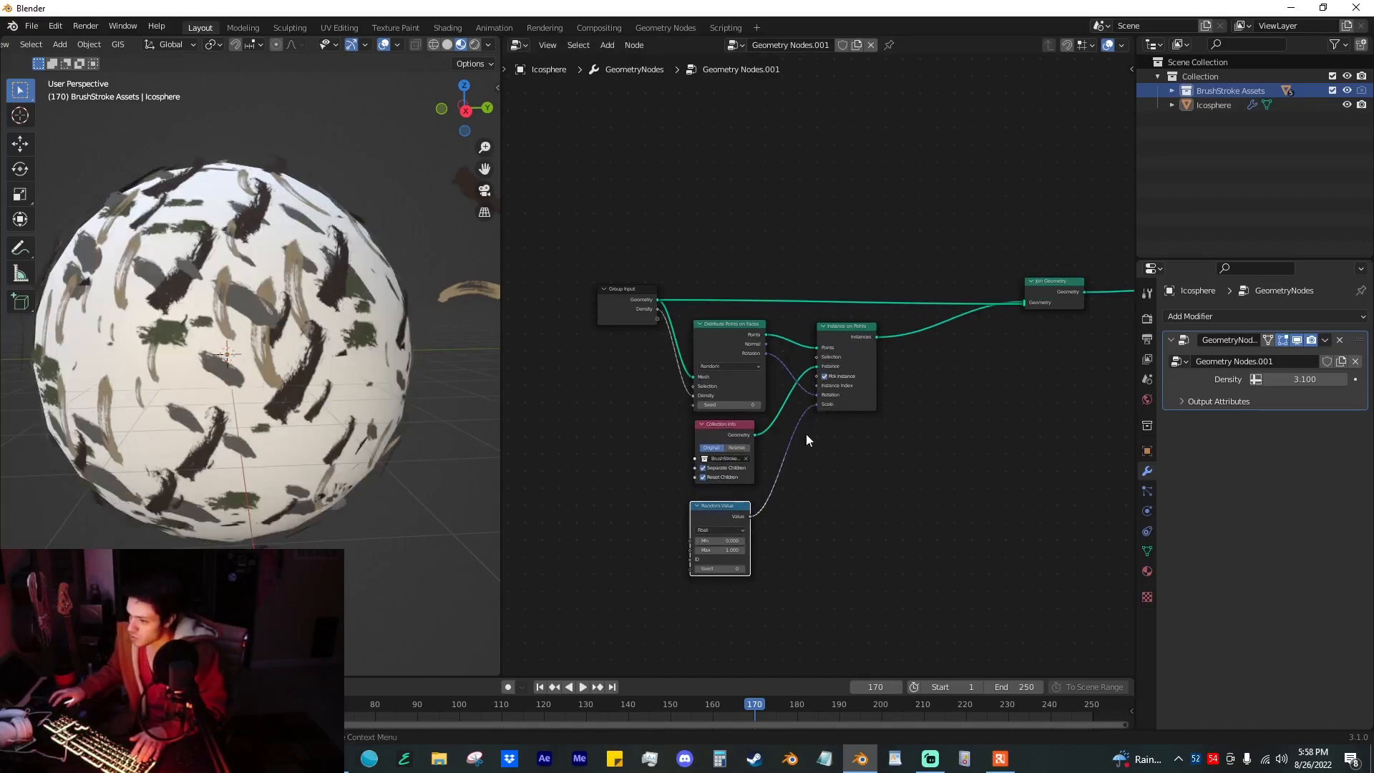
Step: Set the Random Value node's minimum to 1.000 and place the node directly under Collection Info
{"action": "scroll", "coordinate": [753, 554], "scroll_direction": "up", "scroll_amount": 2}
{"action": "left_click_drag", "start_coordinate": [764, 538], "coordinate": [834, 538]}
{"action": "left_click_drag", "start_coordinate": [742, 491], "coordinate": [750, 474]}
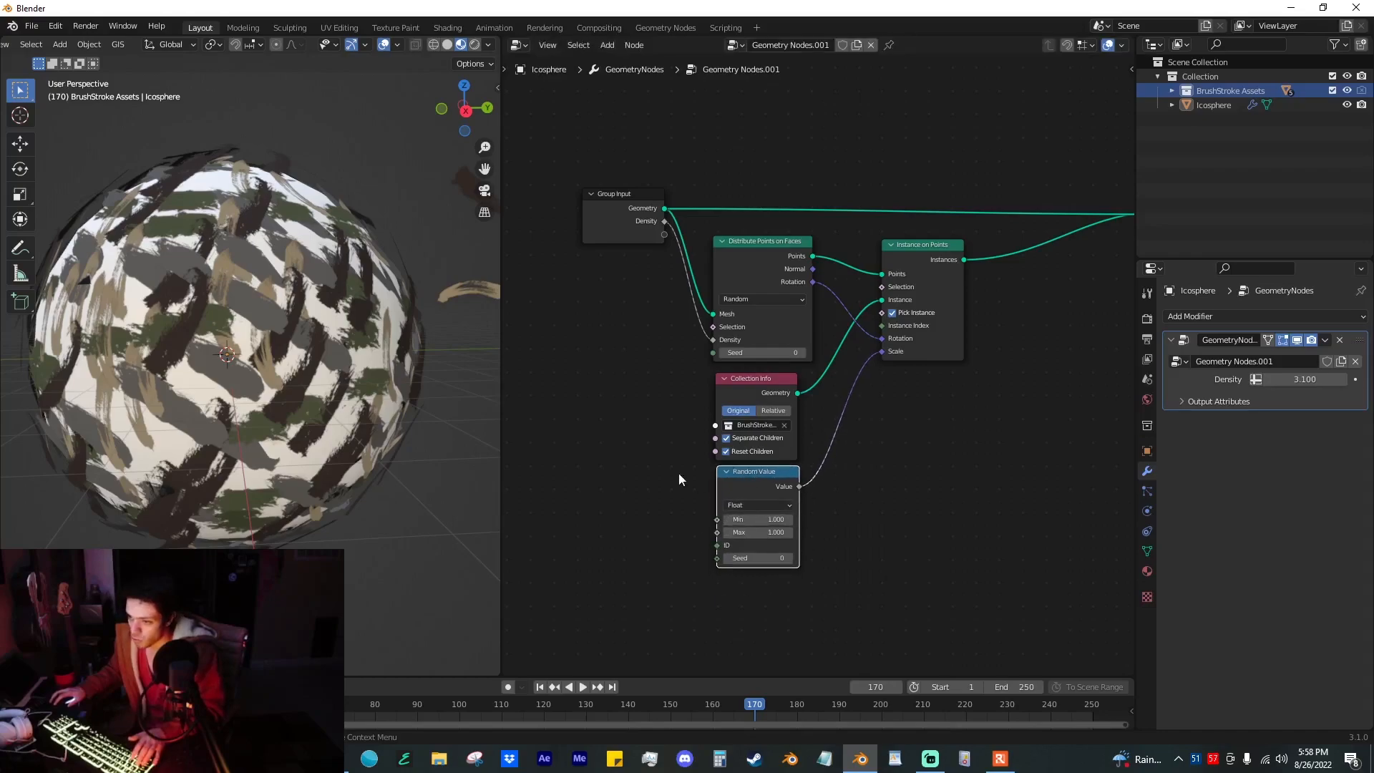
Step: Expose the Random Value's Min and Max as group inputs and set them to -3.81 and 3.23 in the modifier
{"action": "left_click_drag", "start_coordinate": [716, 518], "coordinate": [664, 247]}
{"action": "mouse_move", "coordinate": [1324, 416]}
{"action": "left_mouse_down"}
{"action": "mouse_move", "coordinate": [1363, 416]}
{"action": "mouse_move", "coordinate": [1315, 398]}
{"action": "mouse_move", "coordinate": [1231, 398]}
{"action": "mouse_move", "coordinate": [1349, 399]}
{"action": "left_mouse_up"}
{"action": "scroll", "coordinate": [824, 431], "scroll_direction": "down", "scroll_amount": 1}
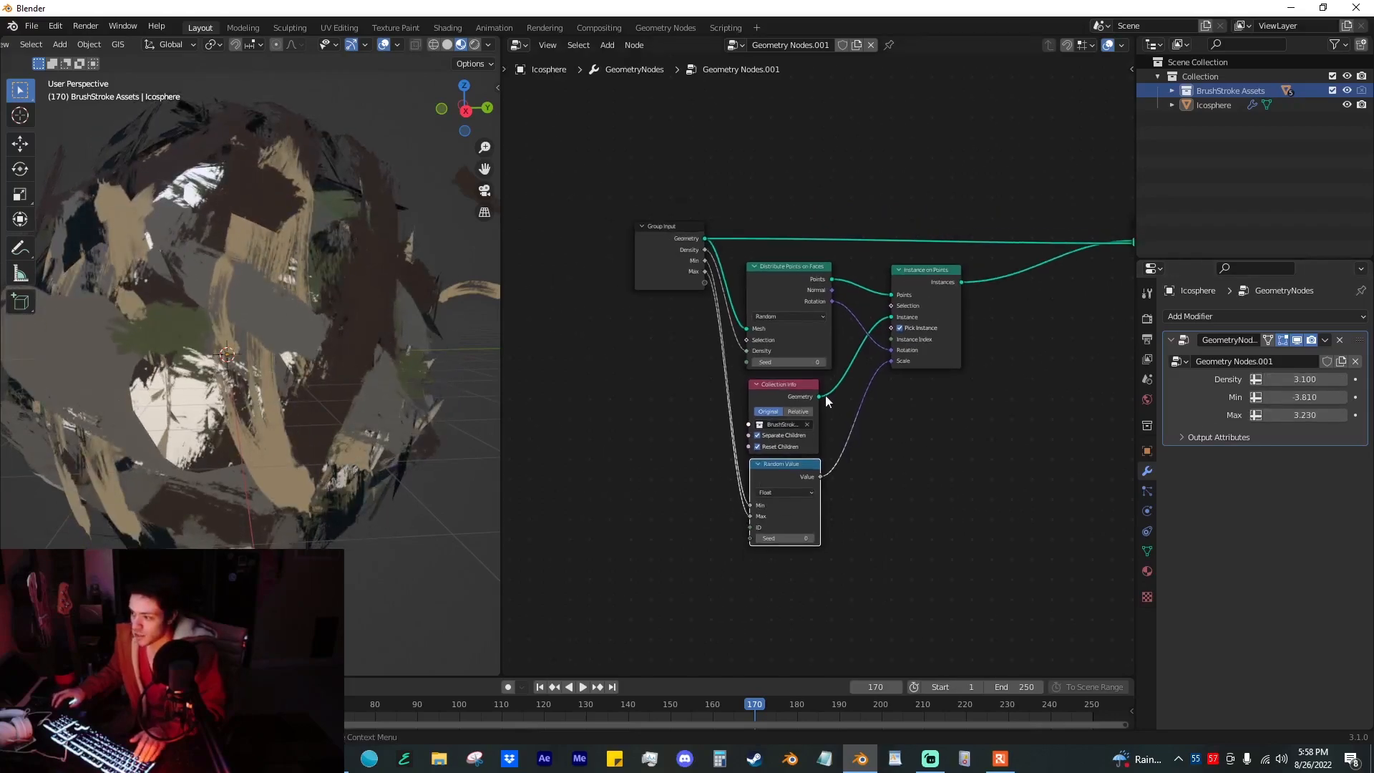
{"action": "scroll", "coordinate": [369, 316], "scroll_direction": "down", "scroll_amount": 5}
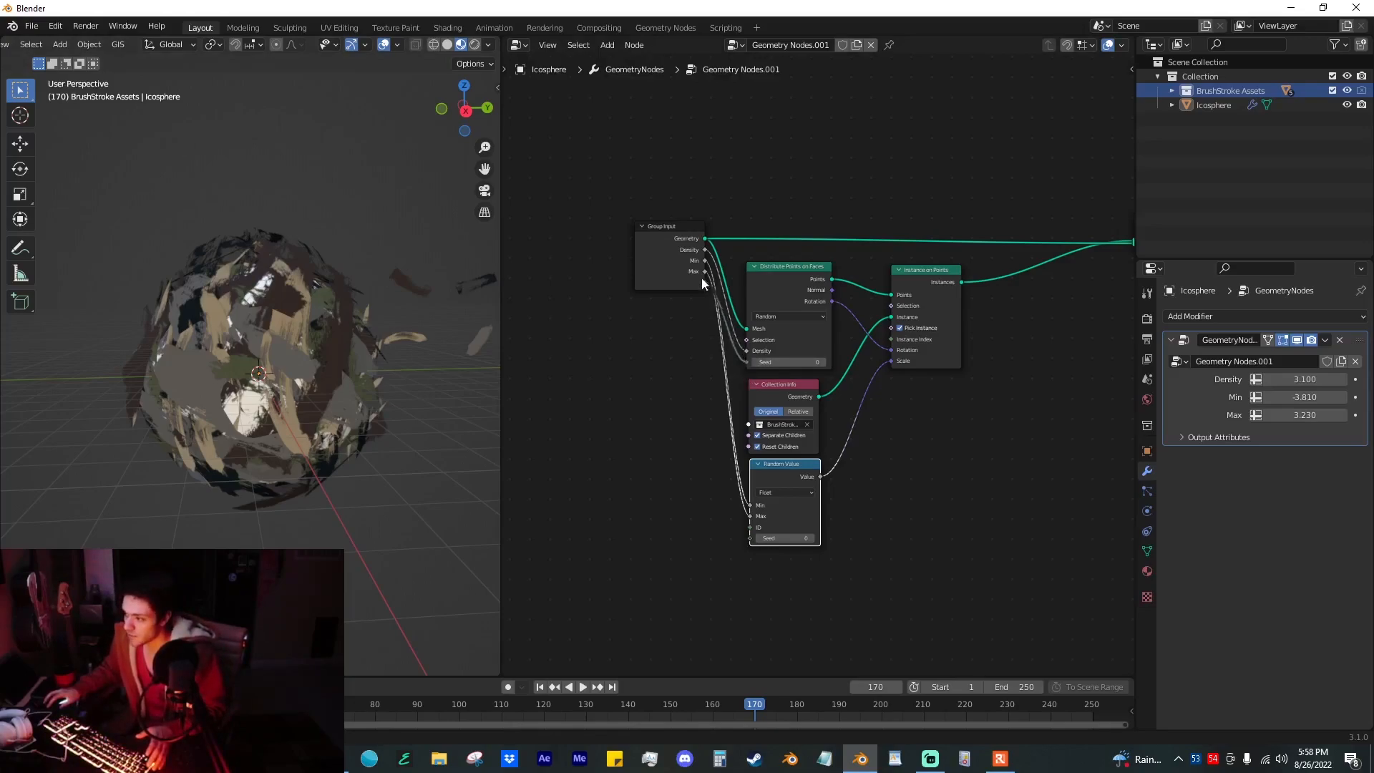
Step: Expose the point distribution's Seed as a group input and drive it with the expression #frame/2
{"action": "left_click_drag", "start_coordinate": [700, 284], "coordinate": [704, 283]}
{"action": "left_click_drag", "start_coordinate": [1281, 432], "coordinate": [1371, 431]}
{"action": "key", "text": "ctrl+z"}
{"action": "key", "text": "ctrl+z"}
{"action": "left_click", "coordinate": [1296, 433]}
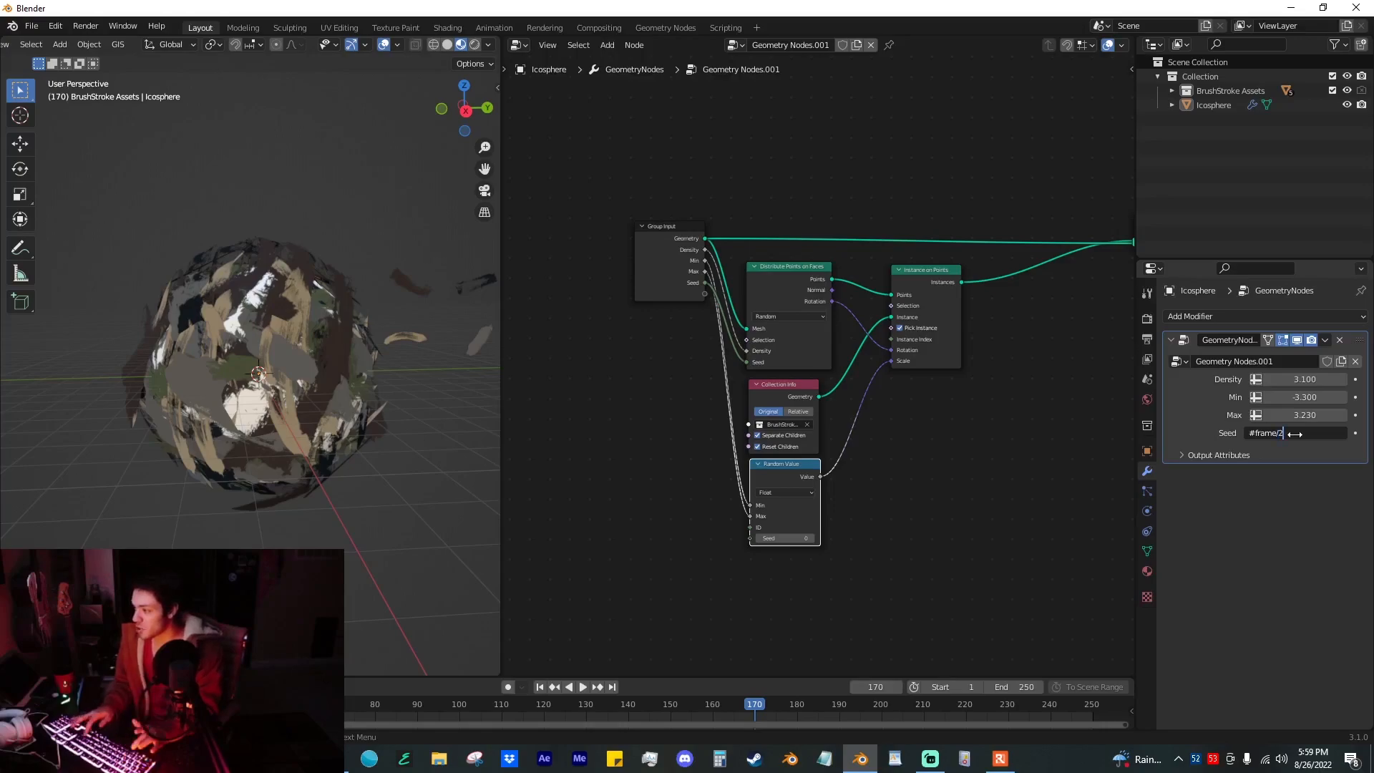
{"action": "key", "text": "Return"}
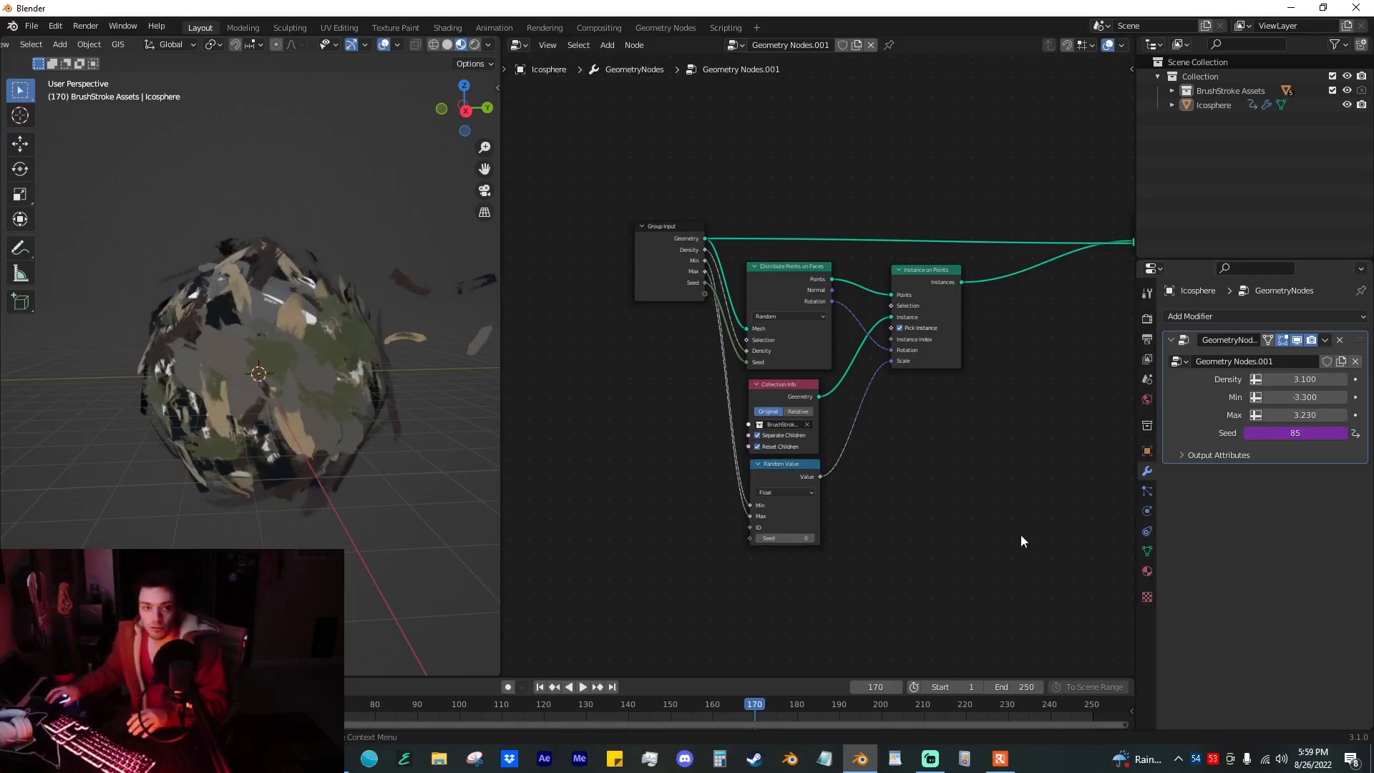
Step: Play the animation from the first frame and examine the changing brush strokes on the sphere up close
{"action": "left_click", "coordinate": [541, 688]}
{"action": "key", "text": "space"}
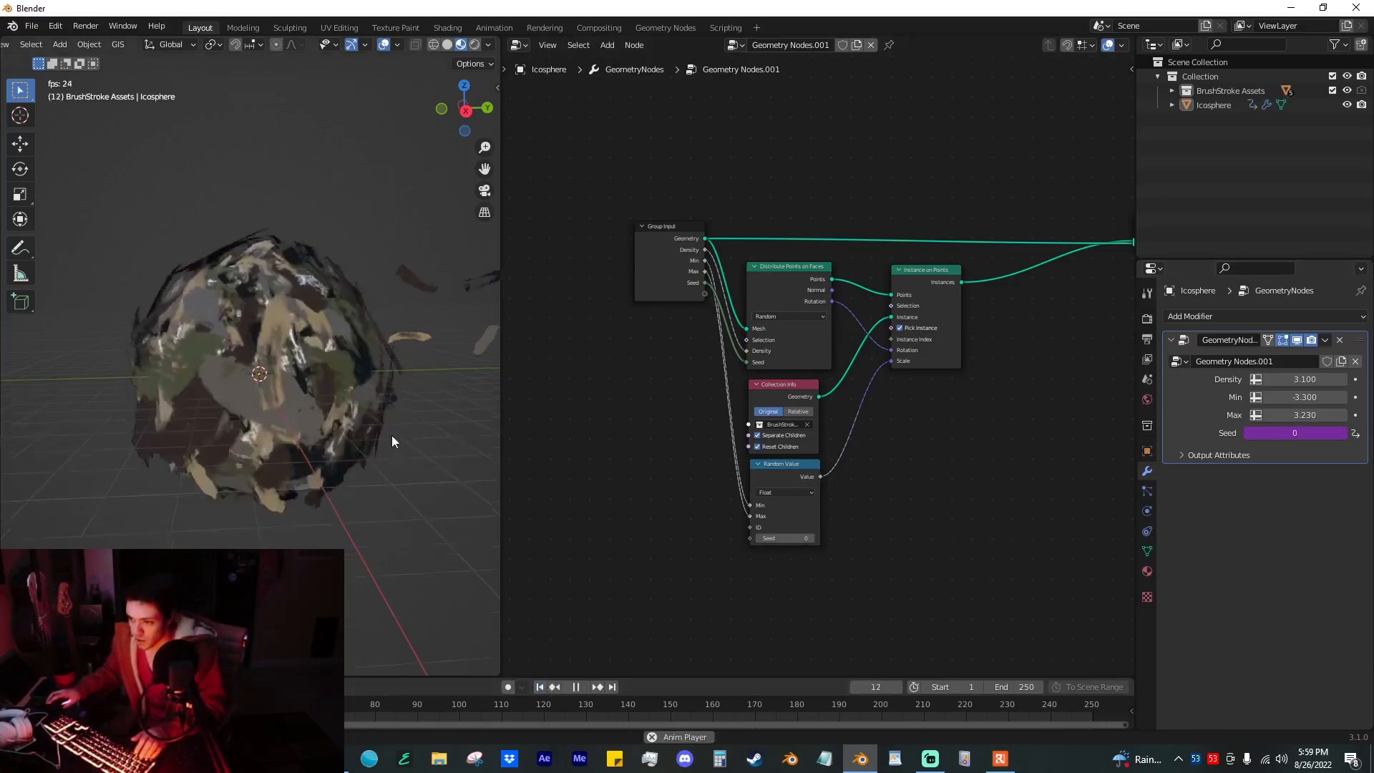
{"action": "scroll", "coordinate": [402, 380], "scroll_direction": "up", "scroll_amount": 3}
{"action": "middle_click_drag", "start_coordinate": [402, 385], "coordinate": [390, 383]}
{"action": "scroll", "coordinate": [390, 384], "scroll_direction": "down", "scroll_amount": 2}
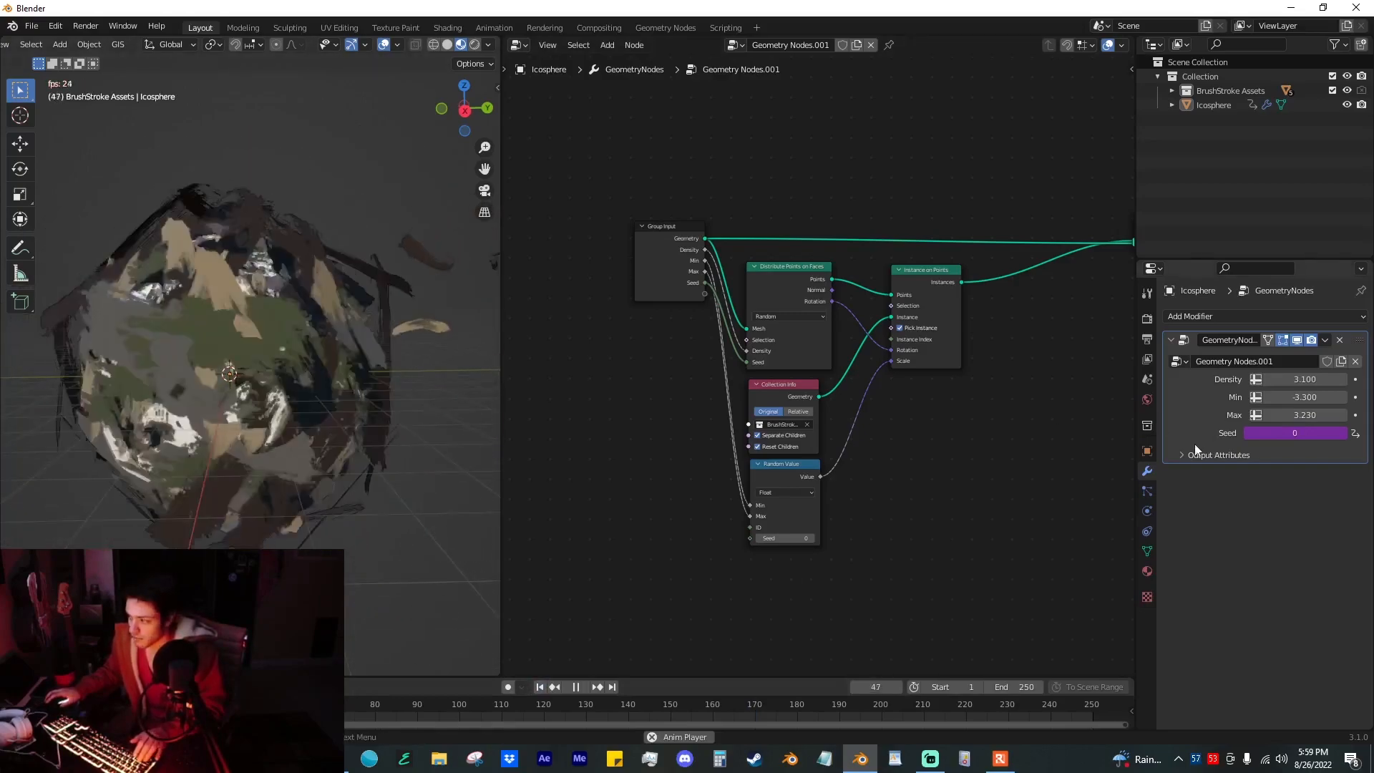
Step: Change the modifier's Seed driver expression to #frame/3
{"action": "left_click", "coordinate": [1328, 433]}
{"action": "key", "text": "BackSpace"}
{"action": "type", "text": "3"}
{"action": "key", "text": "Return"}
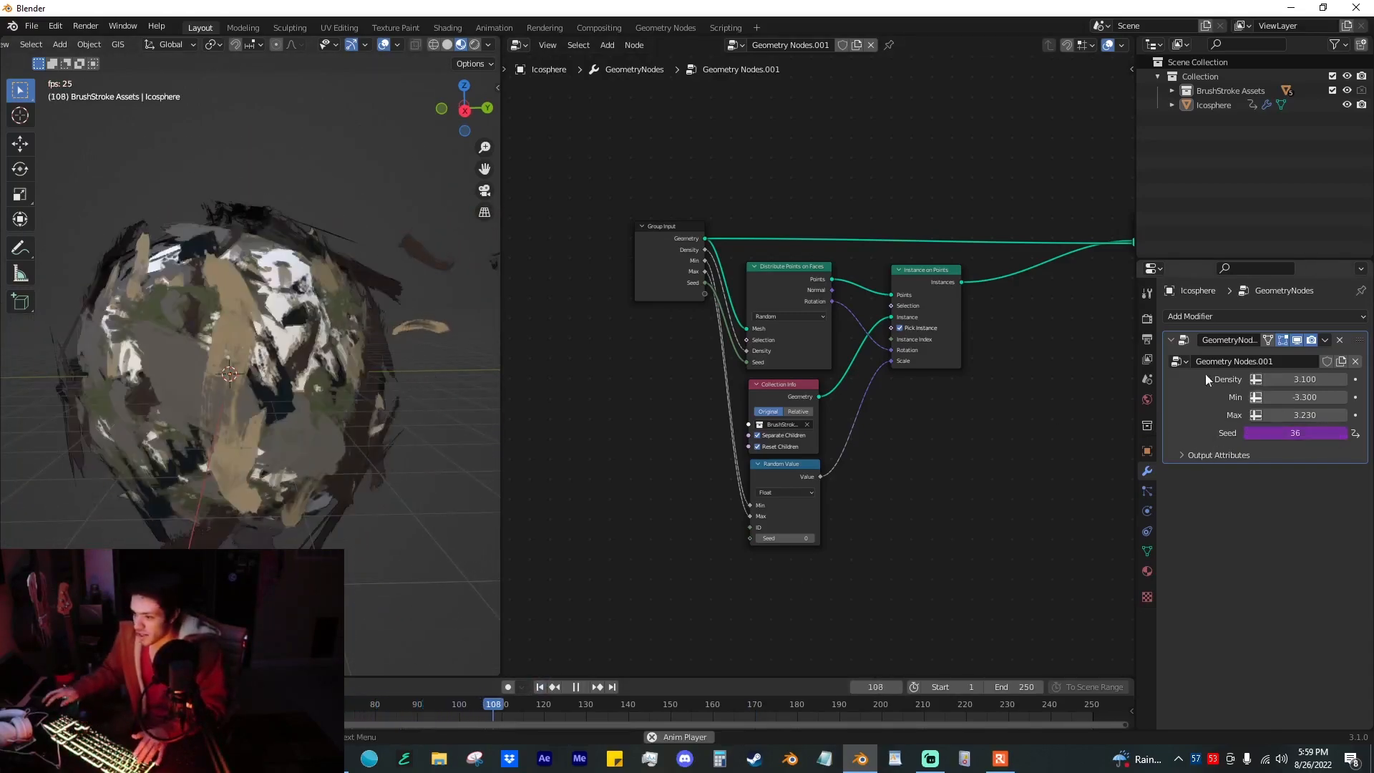
Step: Tune the modifier during playback, trying Density 0.200 and settling on Density 2.650, Min -2.550 and Max 3.420
{"action": "scroll", "coordinate": [344, 390], "scroll_direction": "down", "scroll_amount": 1}
{"action": "mouse_move", "coordinate": [308, 385]}
{"action": "middle_mouse_down"}
{"action": "mouse_move", "coordinate": [350, 460]}
{"action": "mouse_move", "coordinate": [375, 409]}
{"action": "mouse_move", "coordinate": [341, 389]}
{"action": "mouse_move", "coordinate": [402, 457]}
{"action": "mouse_move", "coordinate": [412, 387]}
{"action": "middle_mouse_up"}
{"action": "scroll", "coordinate": [358, 437], "scroll_direction": "up", "scroll_amount": 3}
{"action": "scroll", "coordinate": [350, 401], "scroll_direction": "down", "scroll_amount": 3}
{"action": "scroll", "coordinate": [402, 458], "scroll_direction": "up", "scroll_amount": 4}
{"action": "left_click_drag", "start_coordinate": [1305, 379], "coordinate": [1239, 379]}
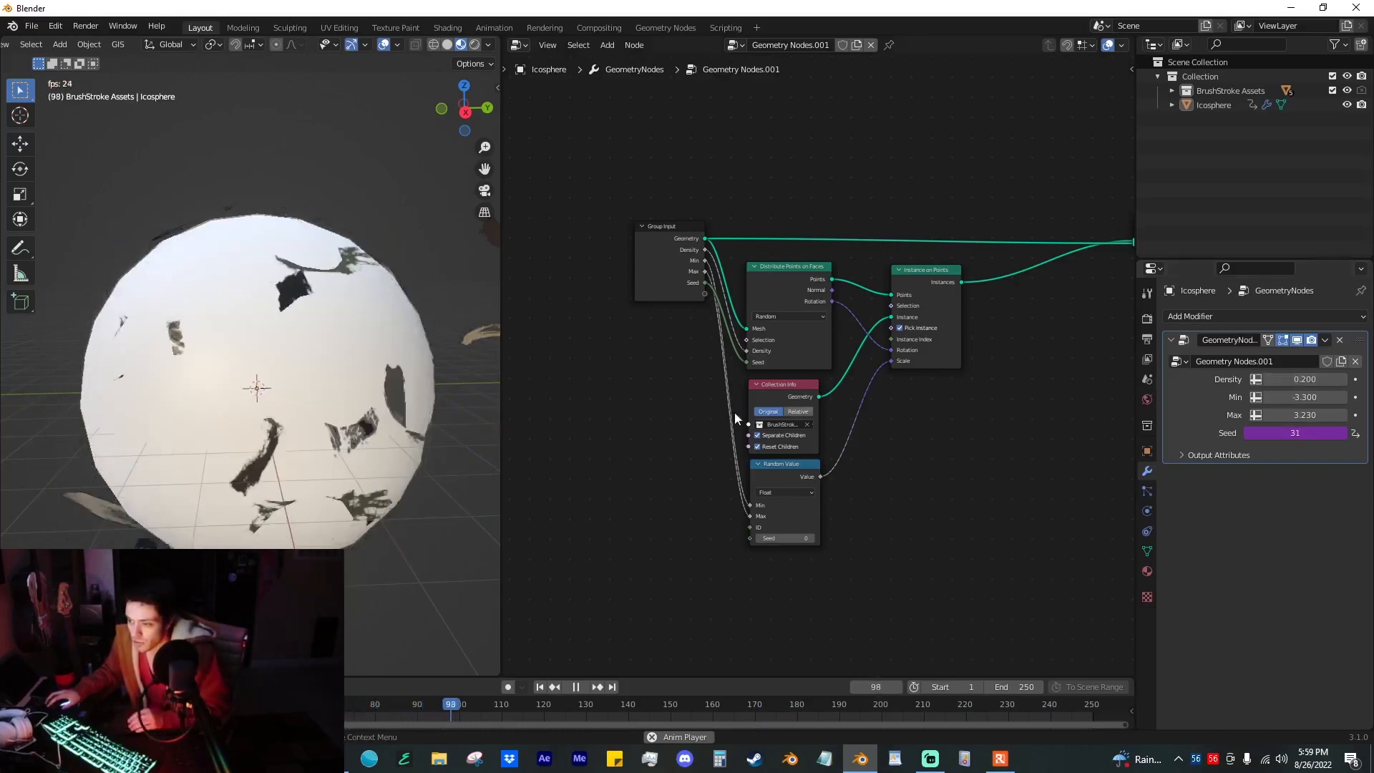
{"action": "left_click_drag", "start_coordinate": [1325, 380], "coordinate": [1288, 380]}
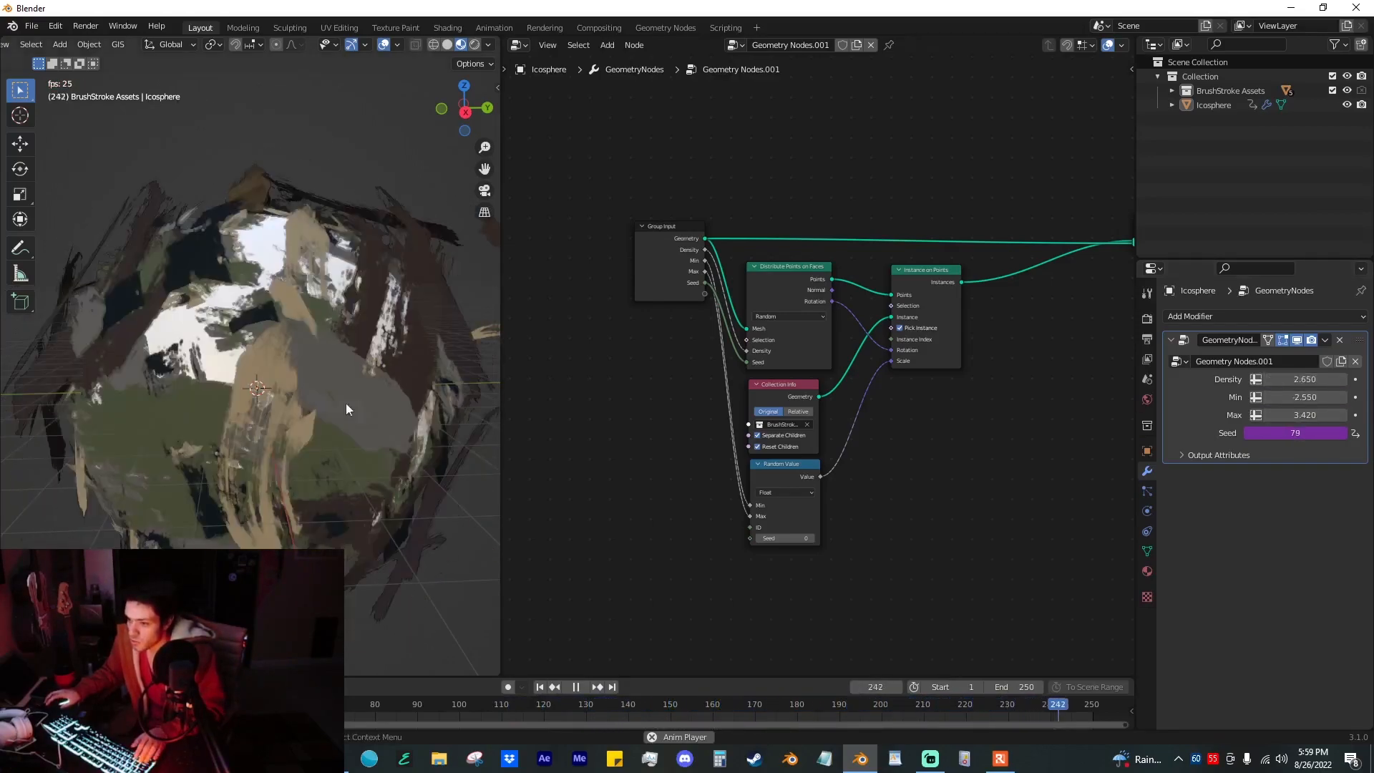
Step: Stop the playback and review the complete geometry node tree from group input to group output
{"action": "scroll", "coordinate": [236, 350], "scroll_direction": "down", "scroll_amount": 3}
{"action": "key", "text": "space"}
{"action": "middle_click_drag", "start_coordinate": [924, 436], "coordinate": [856, 438]}
{"action": "left_click_drag", "start_coordinate": [890, 505], "coordinate": [726, 283]}
{"action": "left_click", "coordinate": [776, 561]}
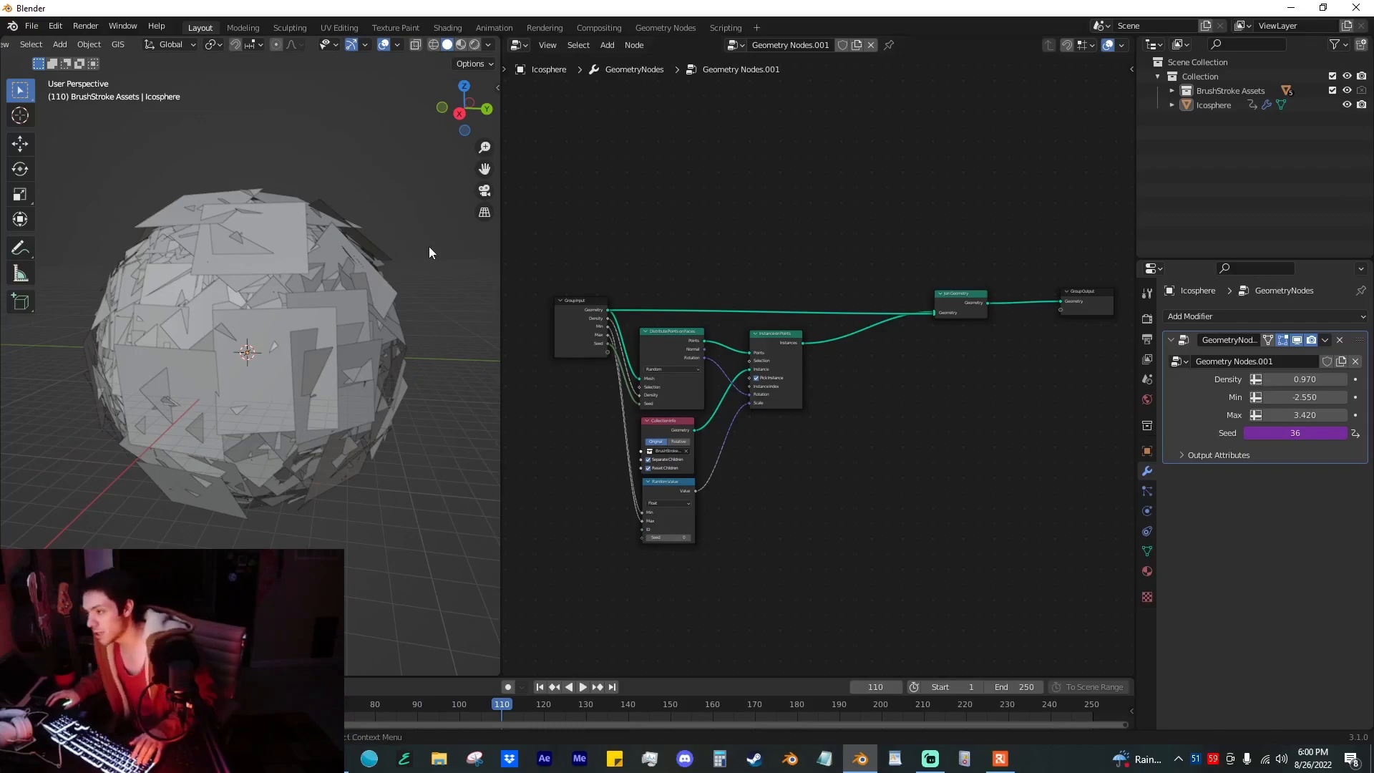
Step: Expand the 3D viewport over the node editor and clear the scene of all objects and the BrushStroke Assets collection
{"action": "left_click_drag", "start_coordinate": [495, 39], "coordinate": [669, 50]}
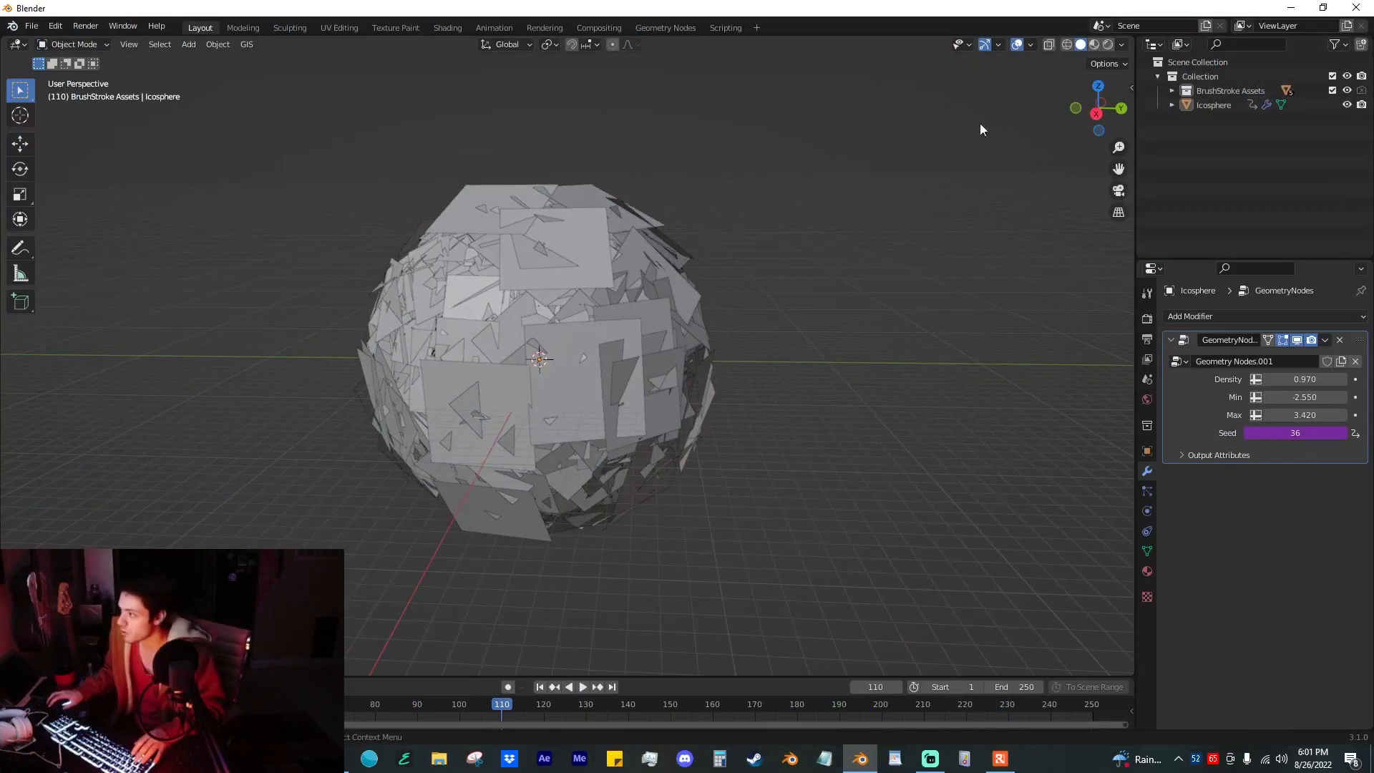
{"action": "key", "text": "a"}
{"action": "key", "text": "Delete"}
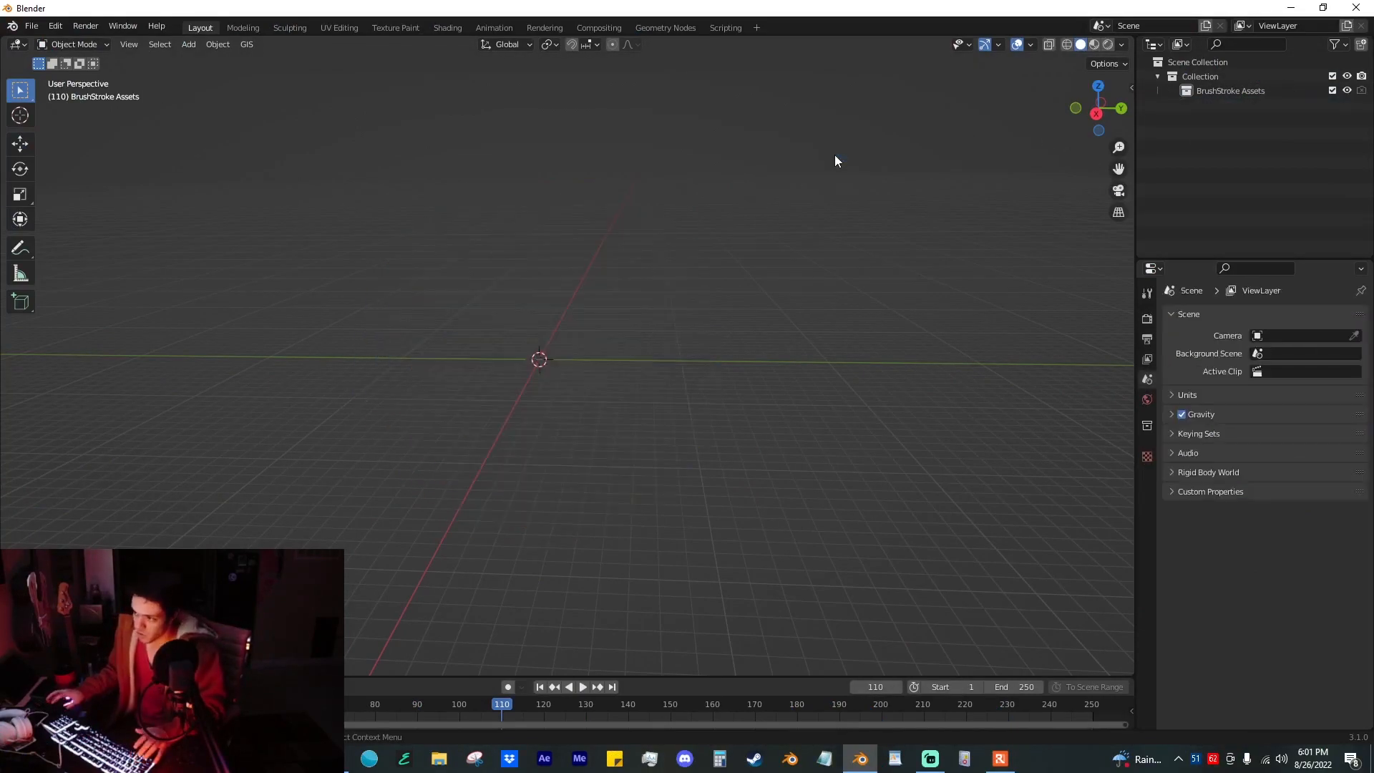
{"action": "left_click", "coordinate": [1249, 90]}
{"action": "key", "text": "Delete"}
Step: Add a Monkey mesh at the origin of the empty scene
{"action": "key", "text": "shift+a"}
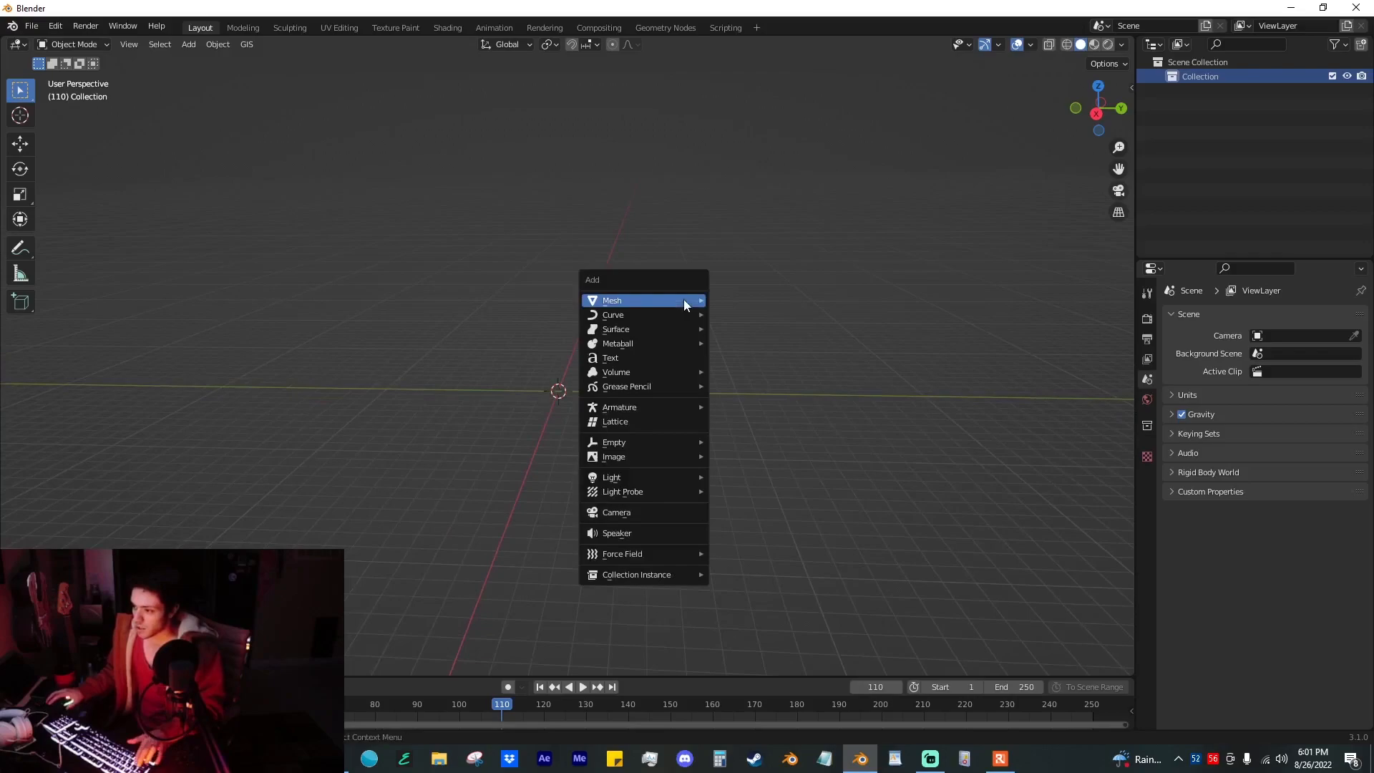
{"action": "mouse_move", "coordinate": [684, 299]}
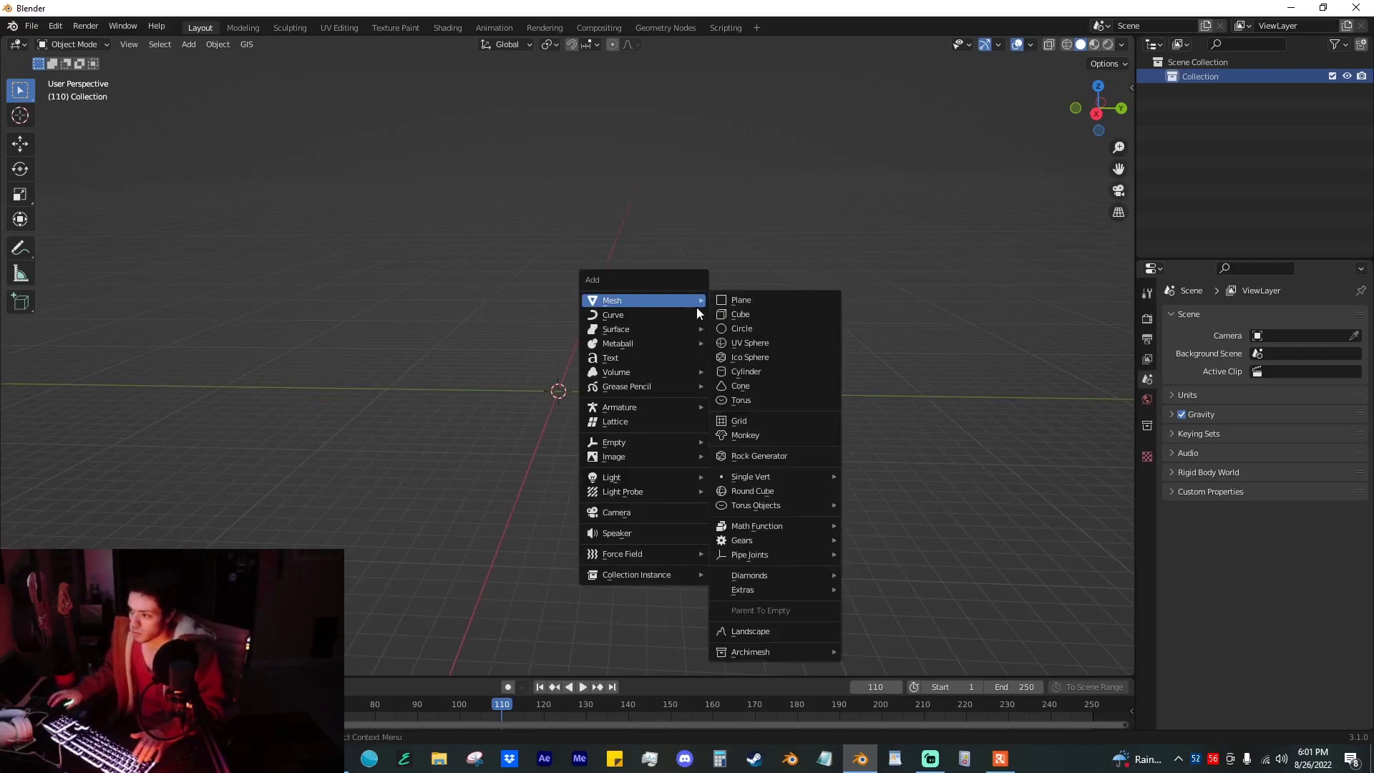
{"action": "left_click", "coordinate": [795, 441]}
{"action": "scroll", "coordinate": [719, 398], "scroll_direction": "up", "scroll_amount": 8}
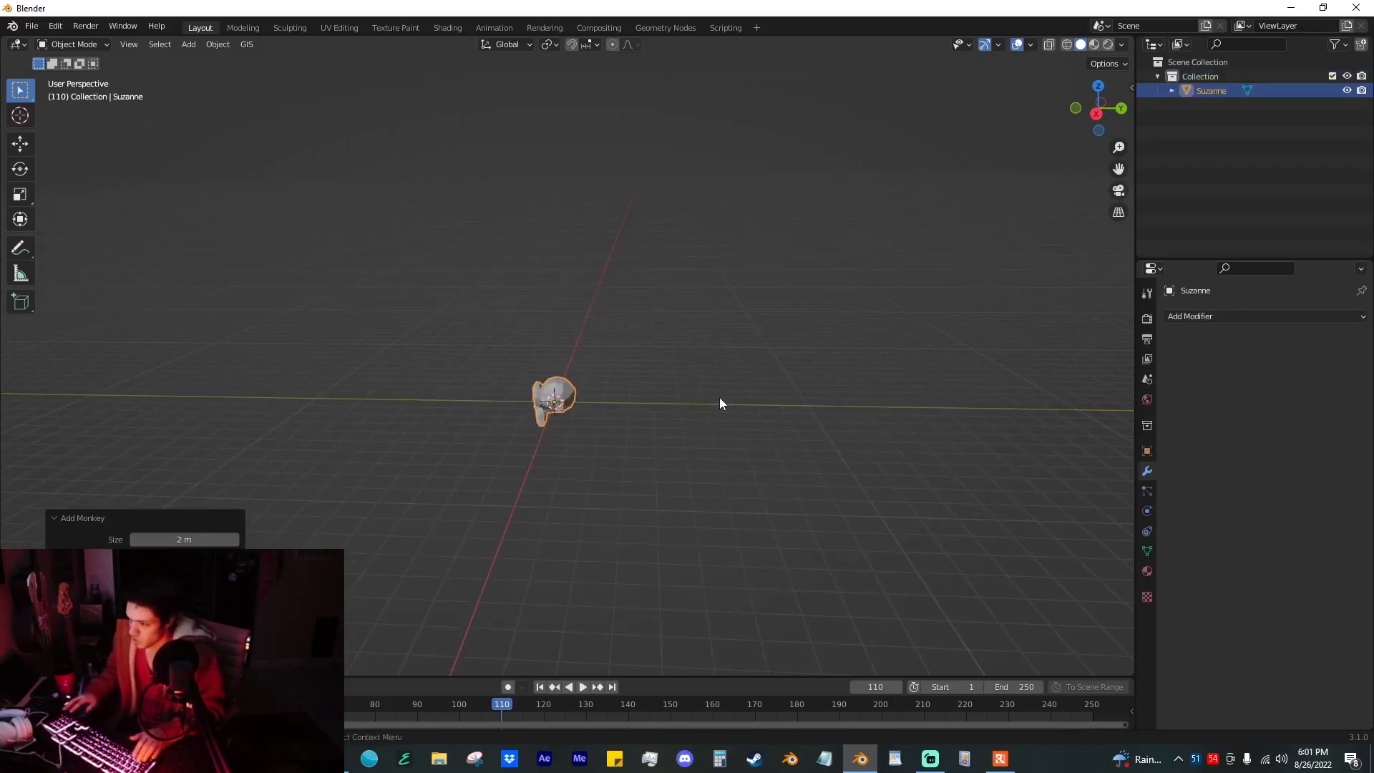
{"action": "middle_click_drag", "start_coordinate": [719, 398], "coordinate": [740, 345]}
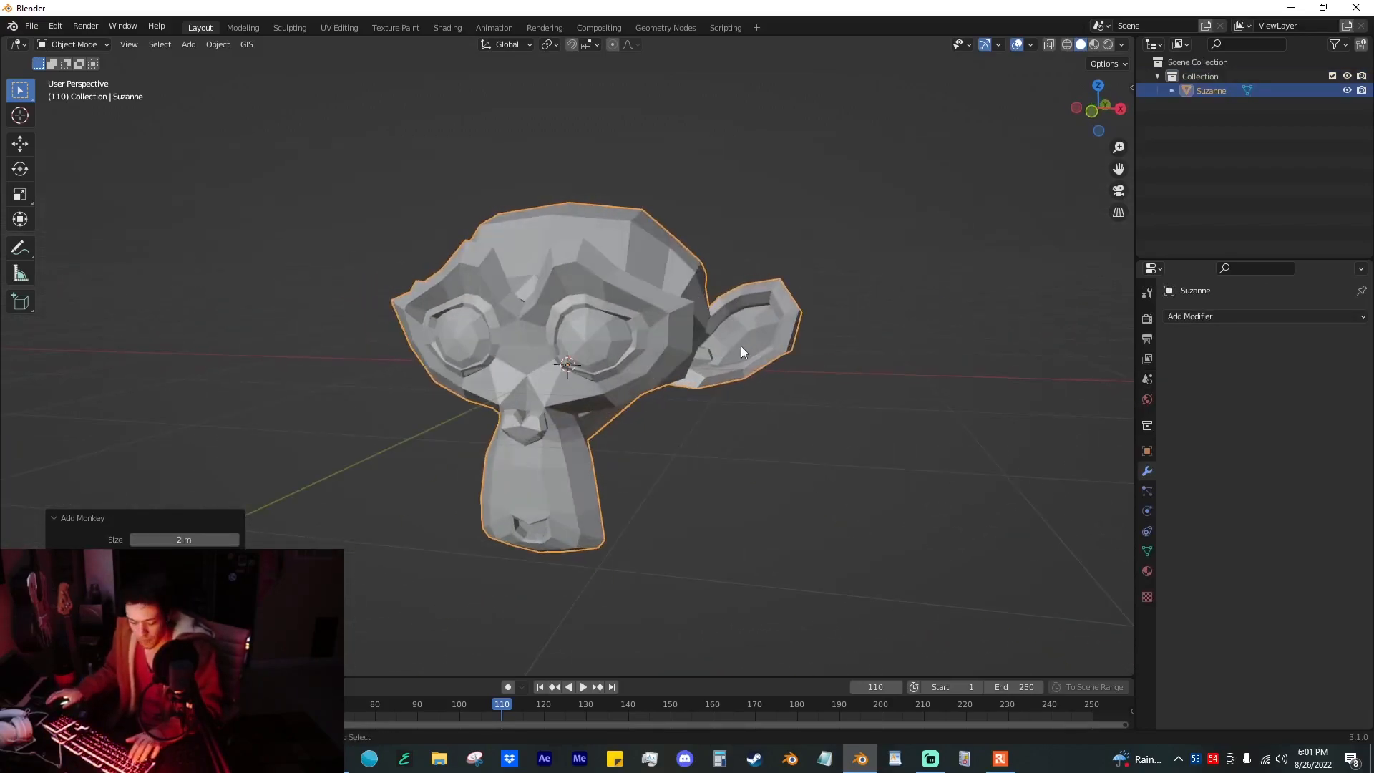
Step: Smooth the monkey with a level 2 Subdivision modifier and smooth shading, and apply the modifier
{"action": "key", "text": "ctrl+2"}
{"action": "middle_click_drag", "start_coordinate": [832, 293], "coordinate": [818, 308]}
{"action": "middle_click_drag", "start_coordinate": [818, 308], "coordinate": [811, 321]}
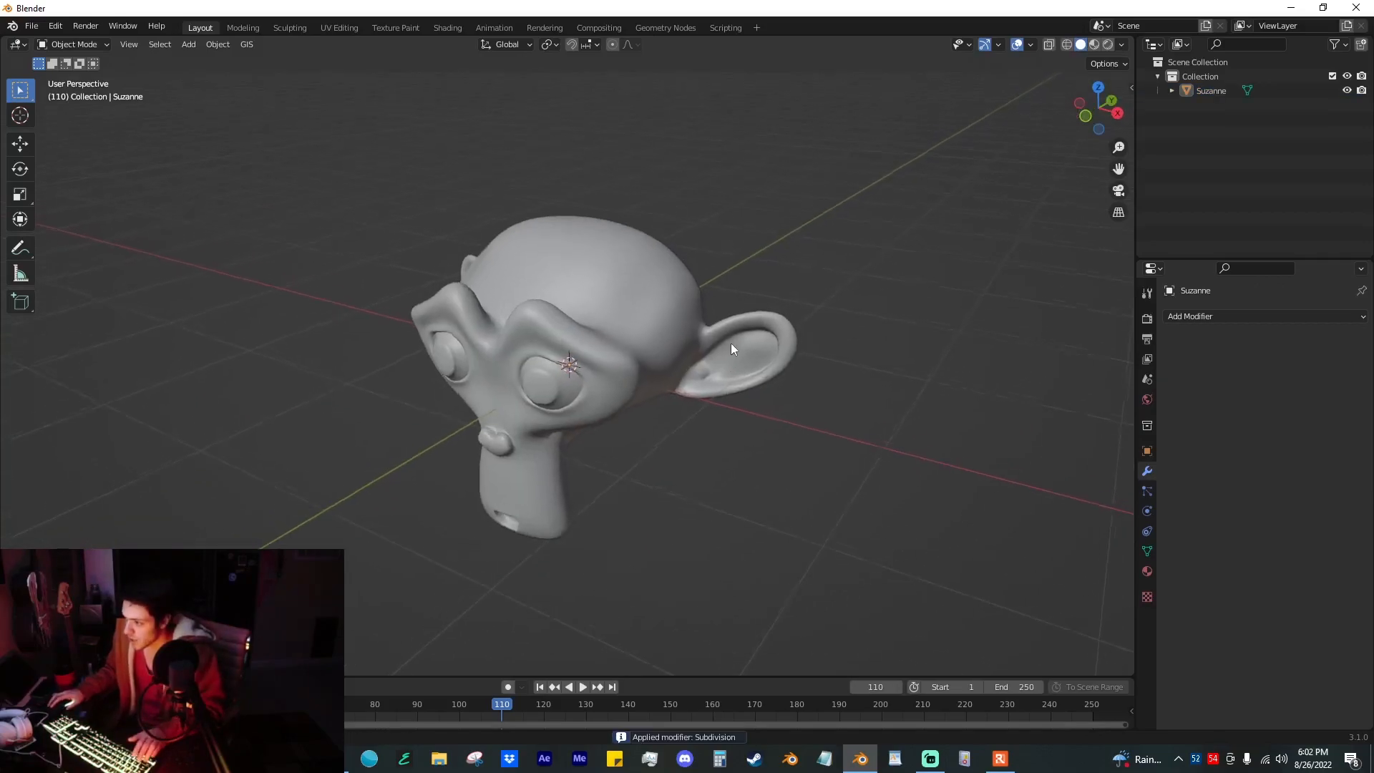
{"action": "scroll", "coordinate": [727, 336], "scroll_direction": "up", "scroll_amount": 1}
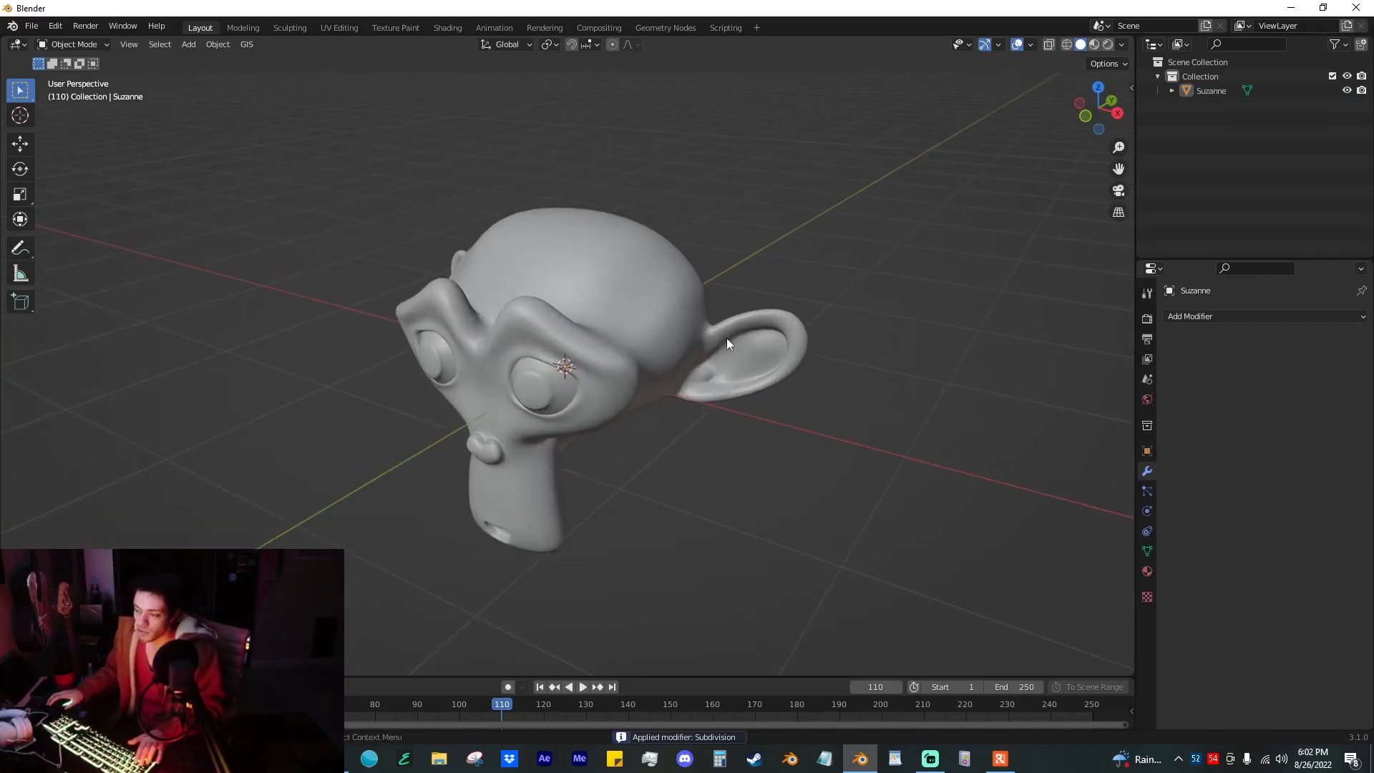
Step: Add a camera and align it to the current view of the monkey
{"action": "key", "text": "shift+a"}
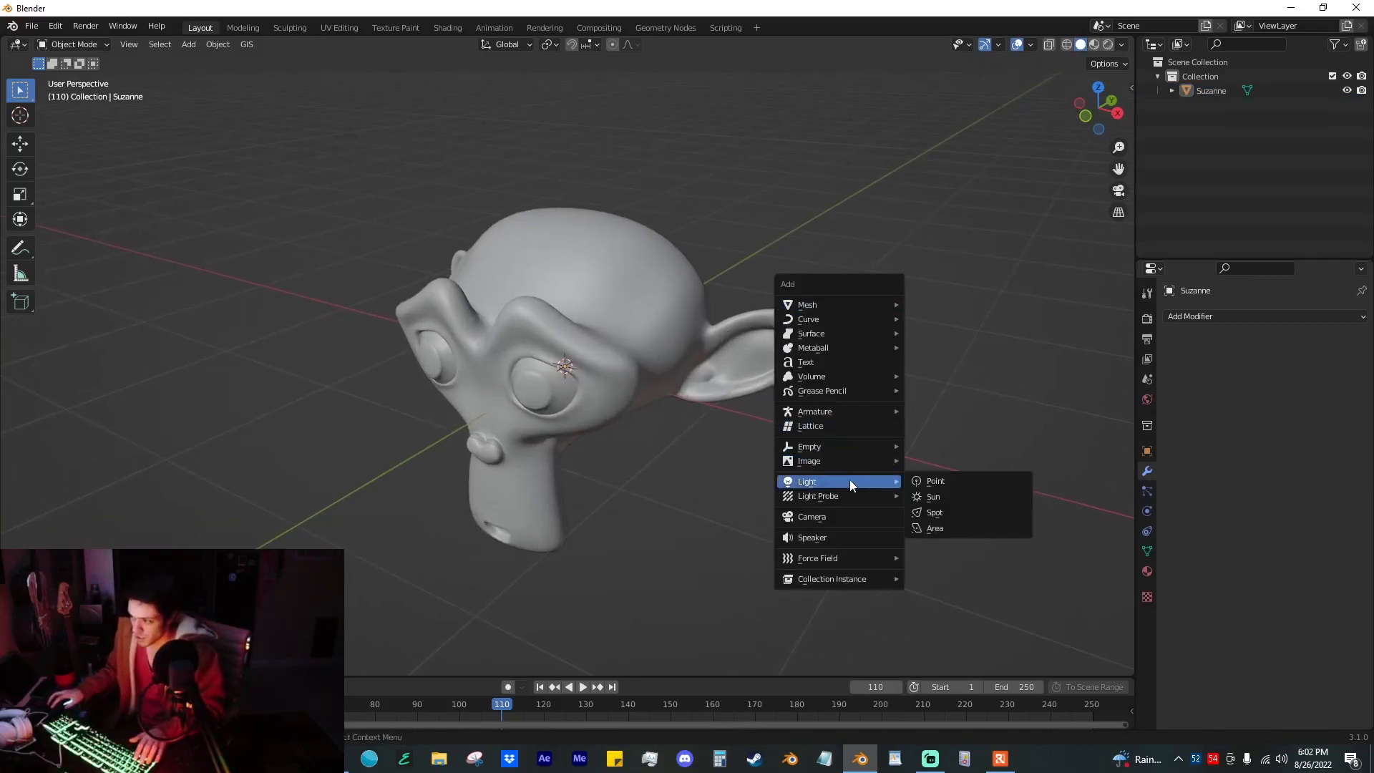
{"action": "left_click", "coordinate": [842, 516]}
{"action": "key", "text": "ctrl+alt+KP_0"}
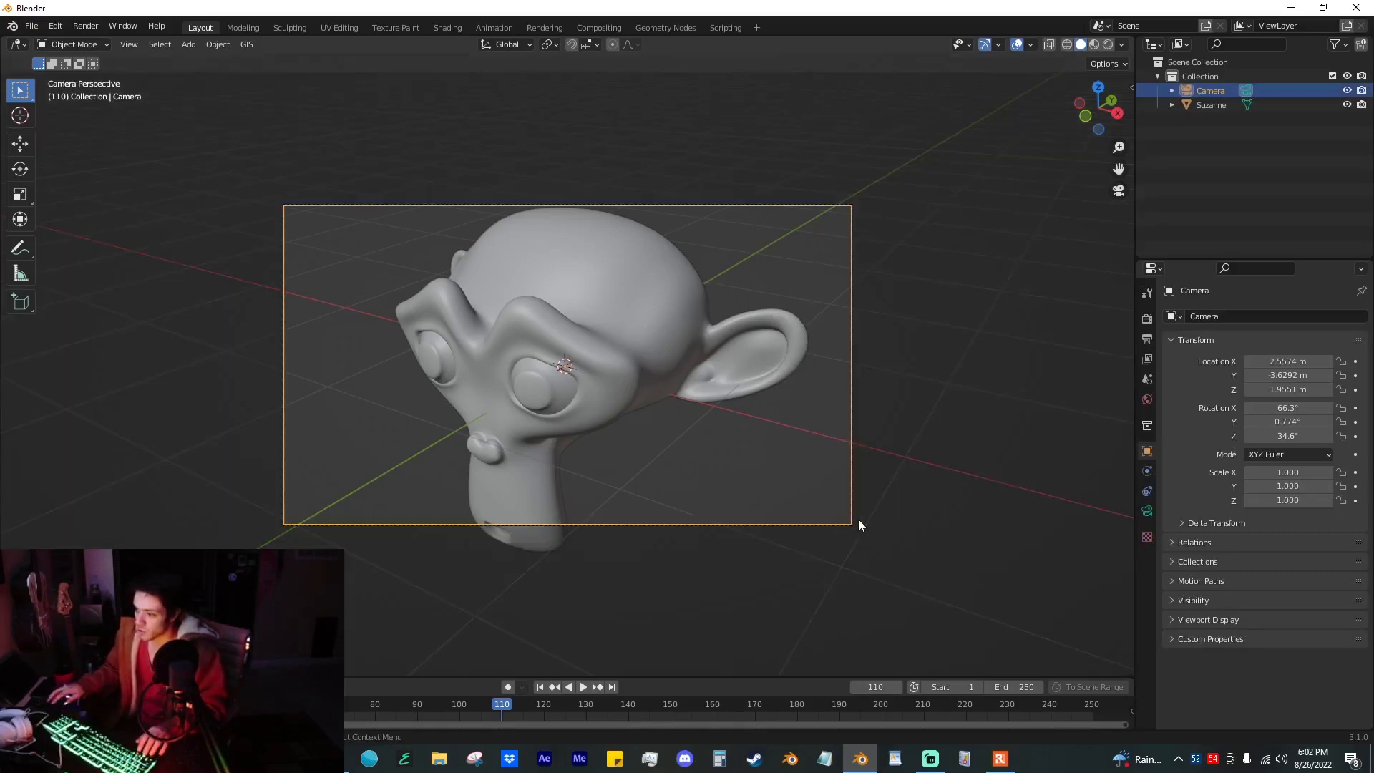
Step: Set the output resolution to 1080 × 1080 px and reposition the camera so the whole monkey head fits the square frame
{"action": "left_click", "coordinate": [1147, 339]}
{"action": "double_click", "coordinate": [1305, 335]}
{"action": "type", "text": "1080"}
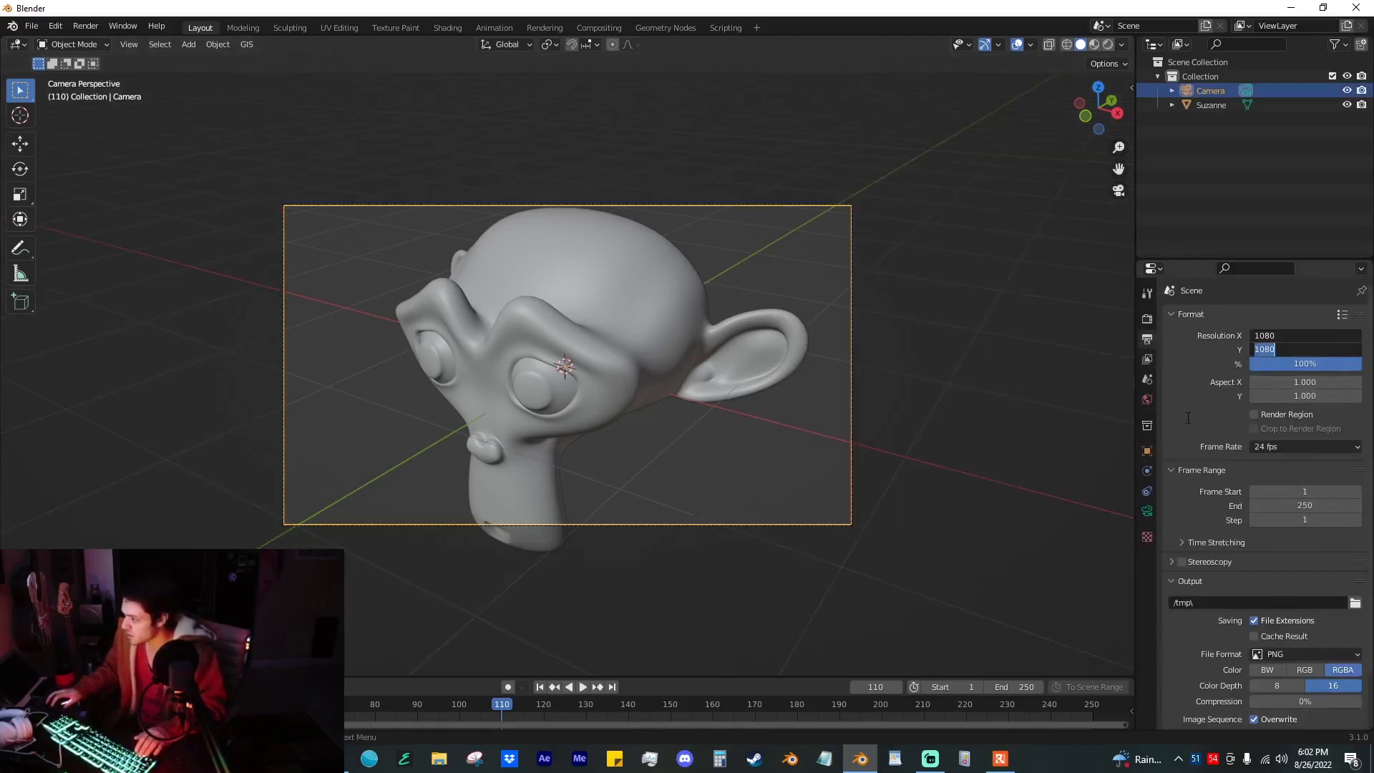
{"action": "key", "text": "Return"}
{"action": "middle_click_drag", "start_coordinate": [791, 327], "coordinate": [725, 324], "text": "ctrl"}
{"action": "middle_click_drag", "start_coordinate": [724, 325], "coordinate": [731, 362], "text": "ctrl"}
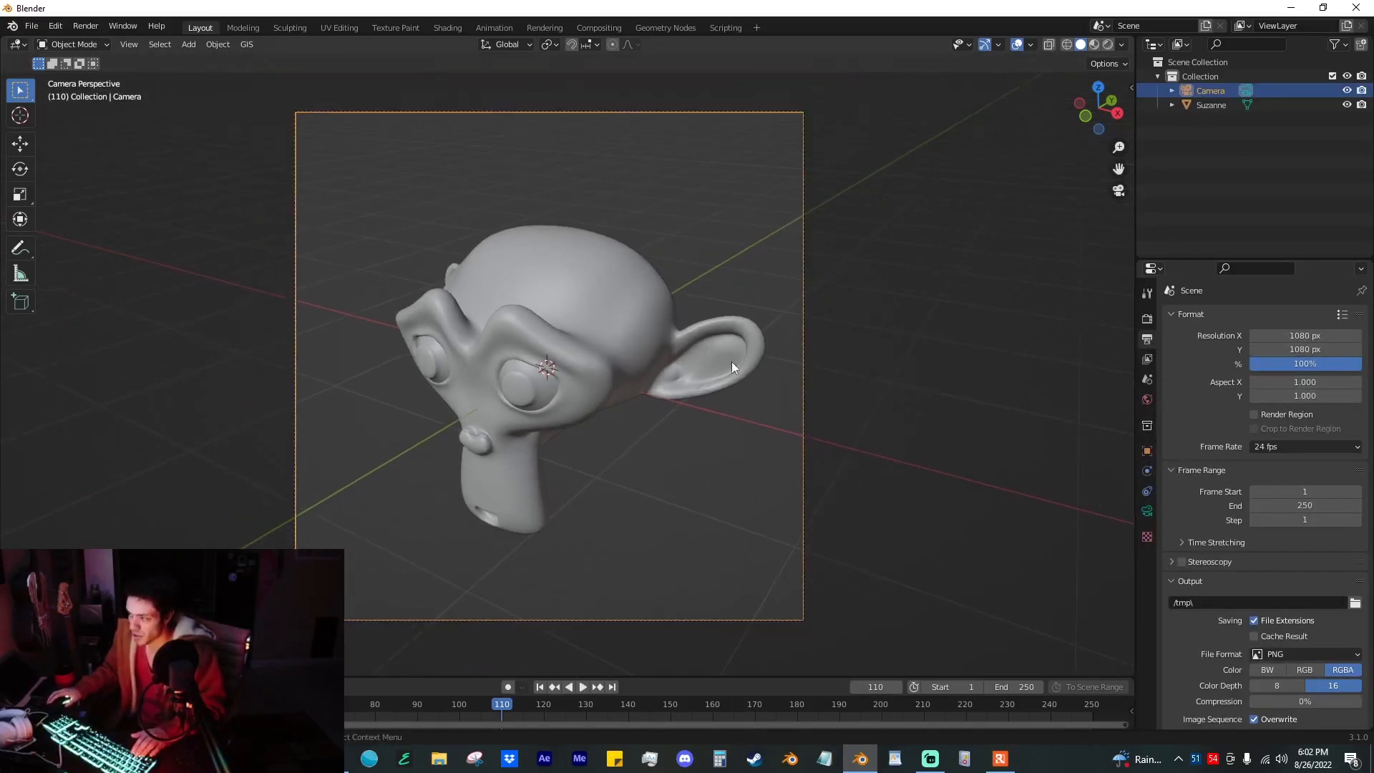
Step: Rotate the monkey slightly with the Rotate tool so its face tilts up in the camera frame
{"action": "left_click", "coordinate": [732, 362]}
{"action": "left_click", "coordinate": [20, 168]}
{"action": "left_click_drag", "start_coordinate": [564, 342], "coordinate": [572, 324]}
{"action": "left_click", "coordinate": [681, 253]}
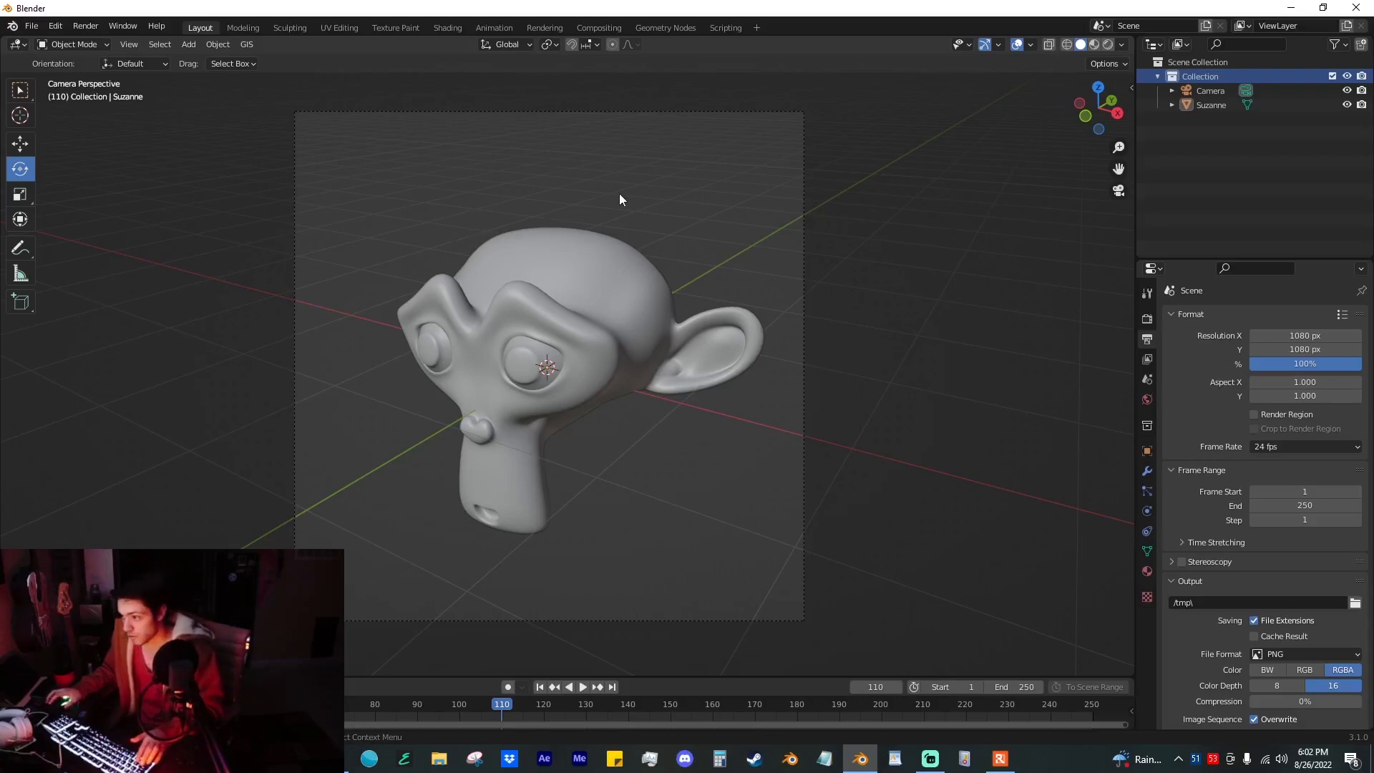
Step: Add a Grease Pencil Stroke object and move it outside the camera frame, to the left of the monkey
{"action": "key", "text": "shift+a"}
{"action": "mouse_move", "coordinate": [619, 195]}
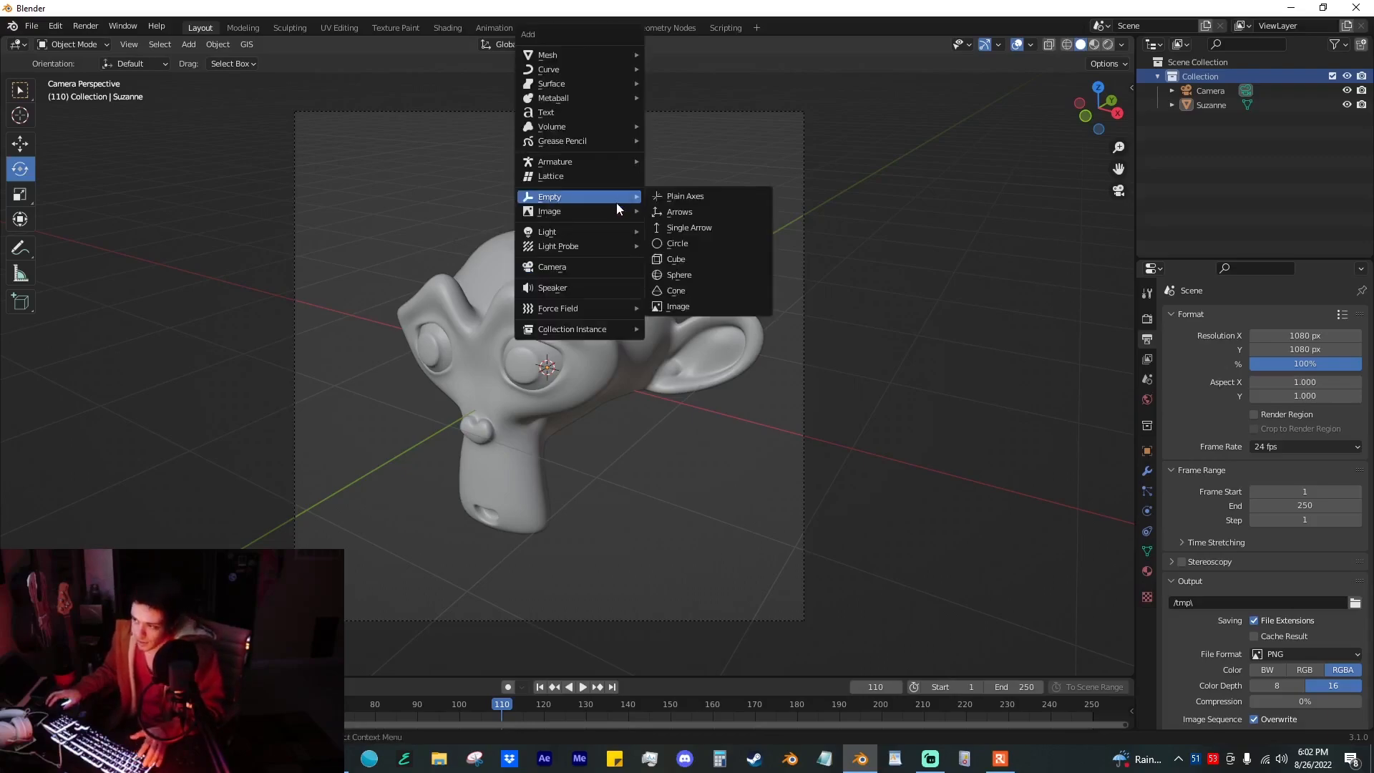
{"action": "mouse_move", "coordinate": [579, 141]}
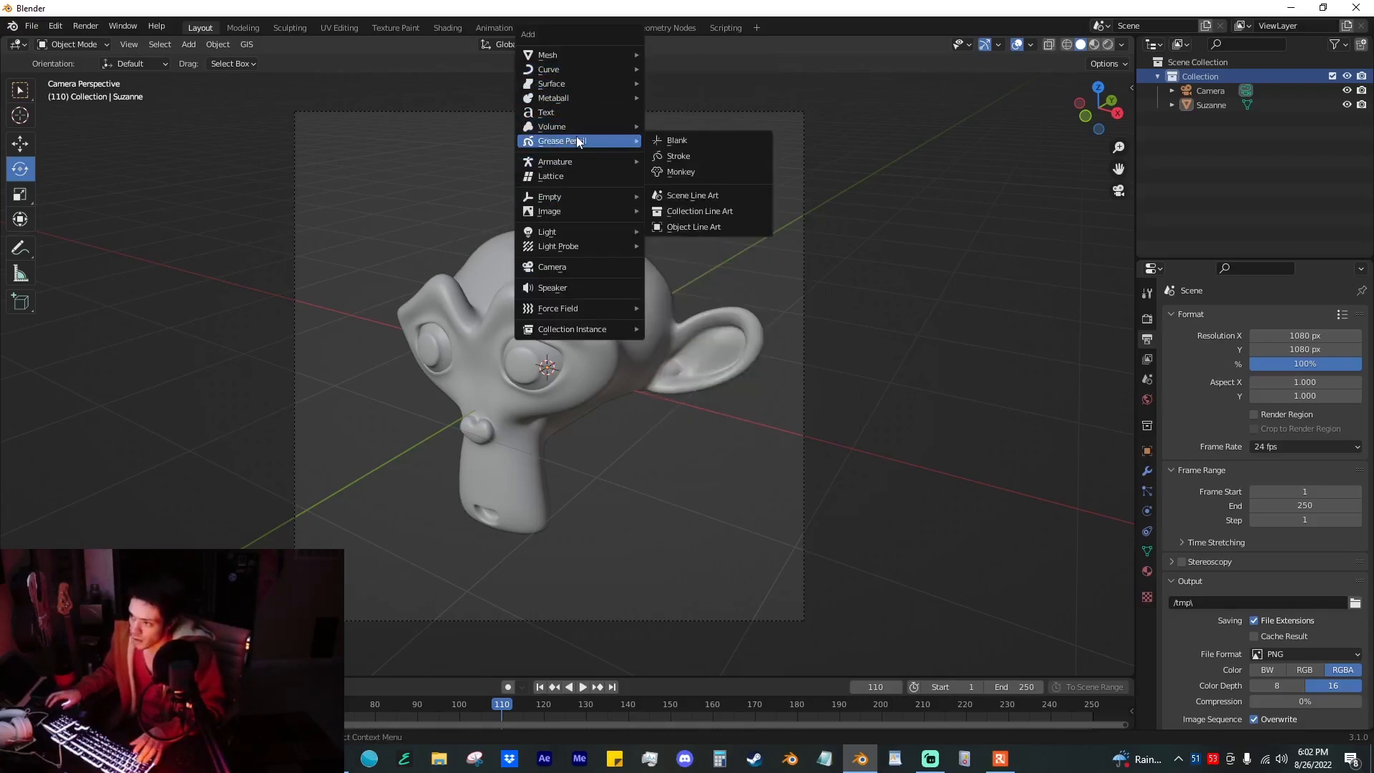
{"action": "left_click", "coordinate": [681, 159]}
{"action": "mouse_move", "coordinate": [681, 163]}
{"action": "middle_mouse_down"}
{"action": "mouse_move", "coordinate": [514, 306]}
{"action": "mouse_move", "coordinate": [687, 329]}
{"action": "middle_mouse_up"}
{"action": "key", "text": "KP_0"}
{"action": "key", "text": "g"}
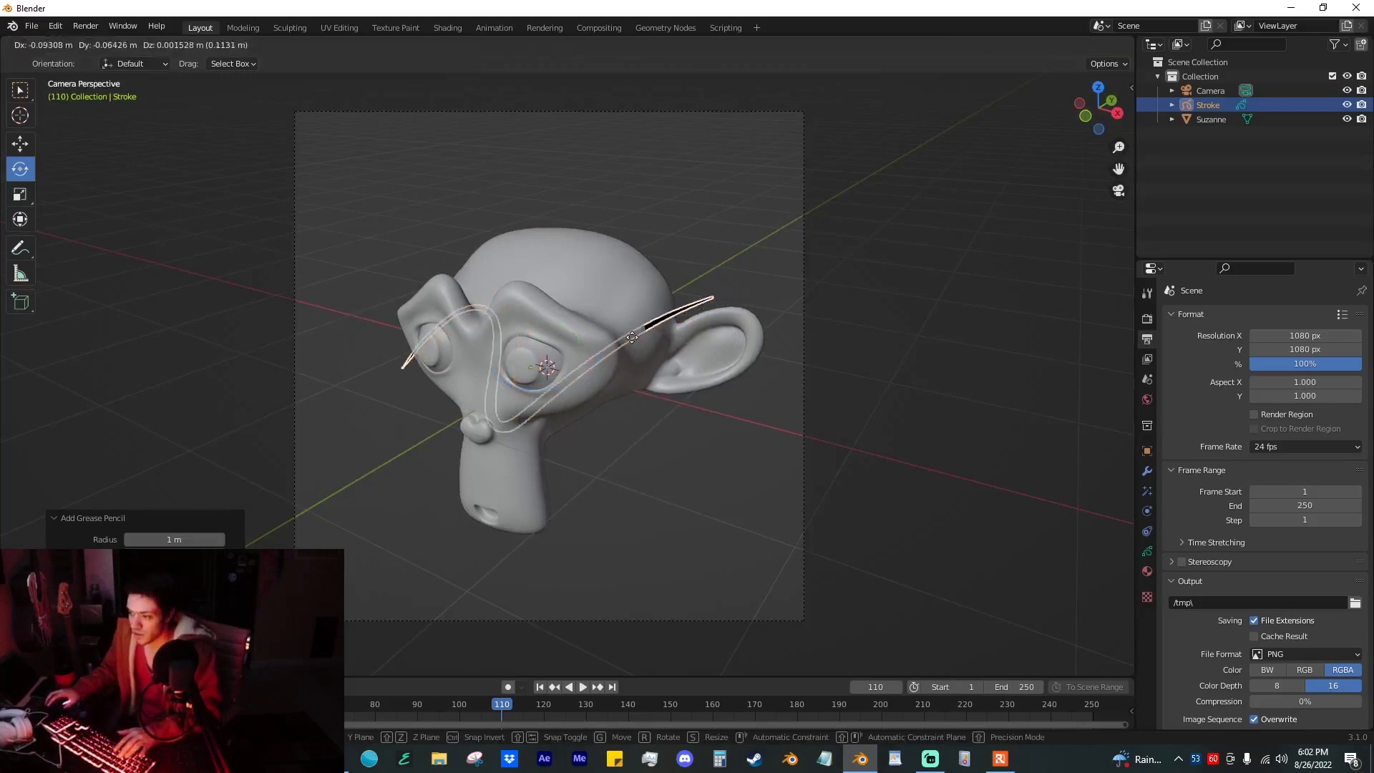
{"action": "left_click", "coordinate": [316, 338]}
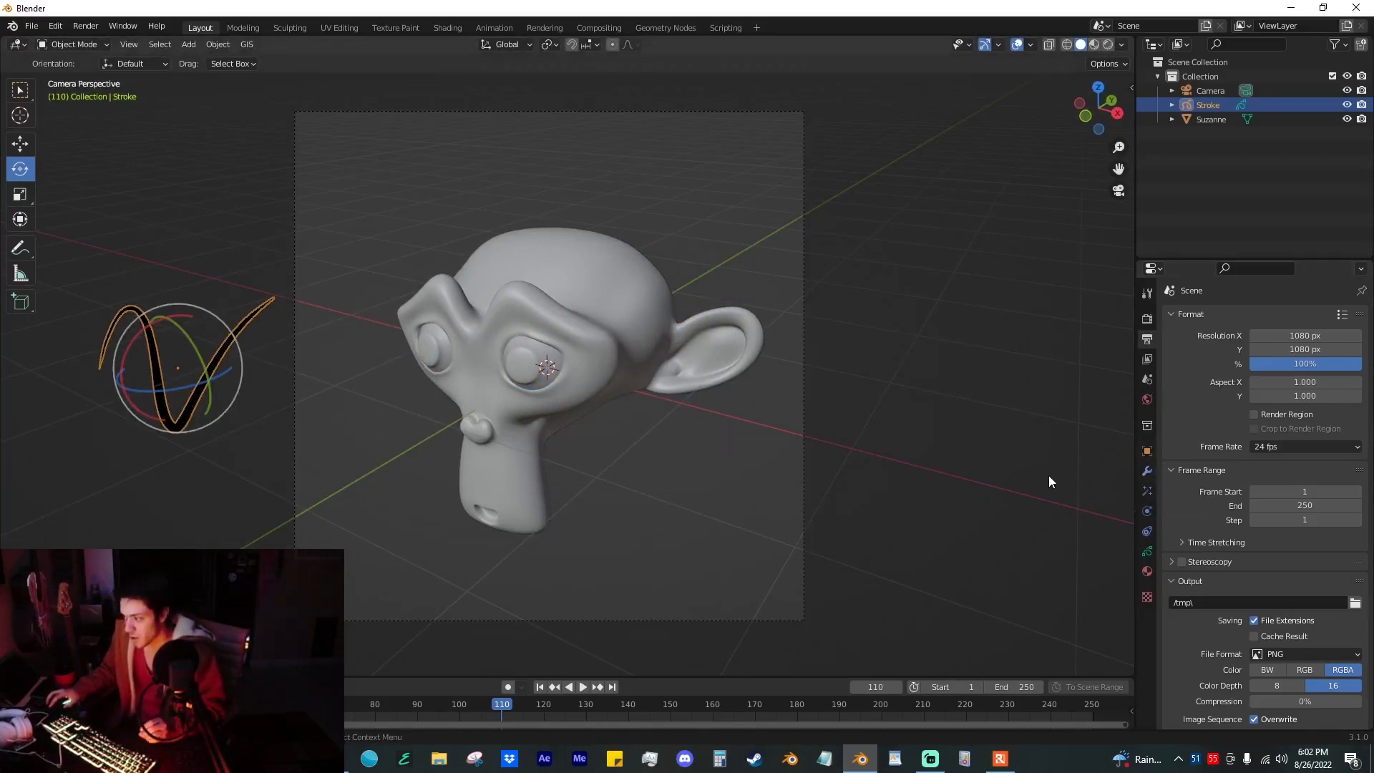
Step: Add a Line Art modifier to the stroke, with source type Object and Suzanne as the source object
{"action": "left_click", "coordinate": [1148, 470]}
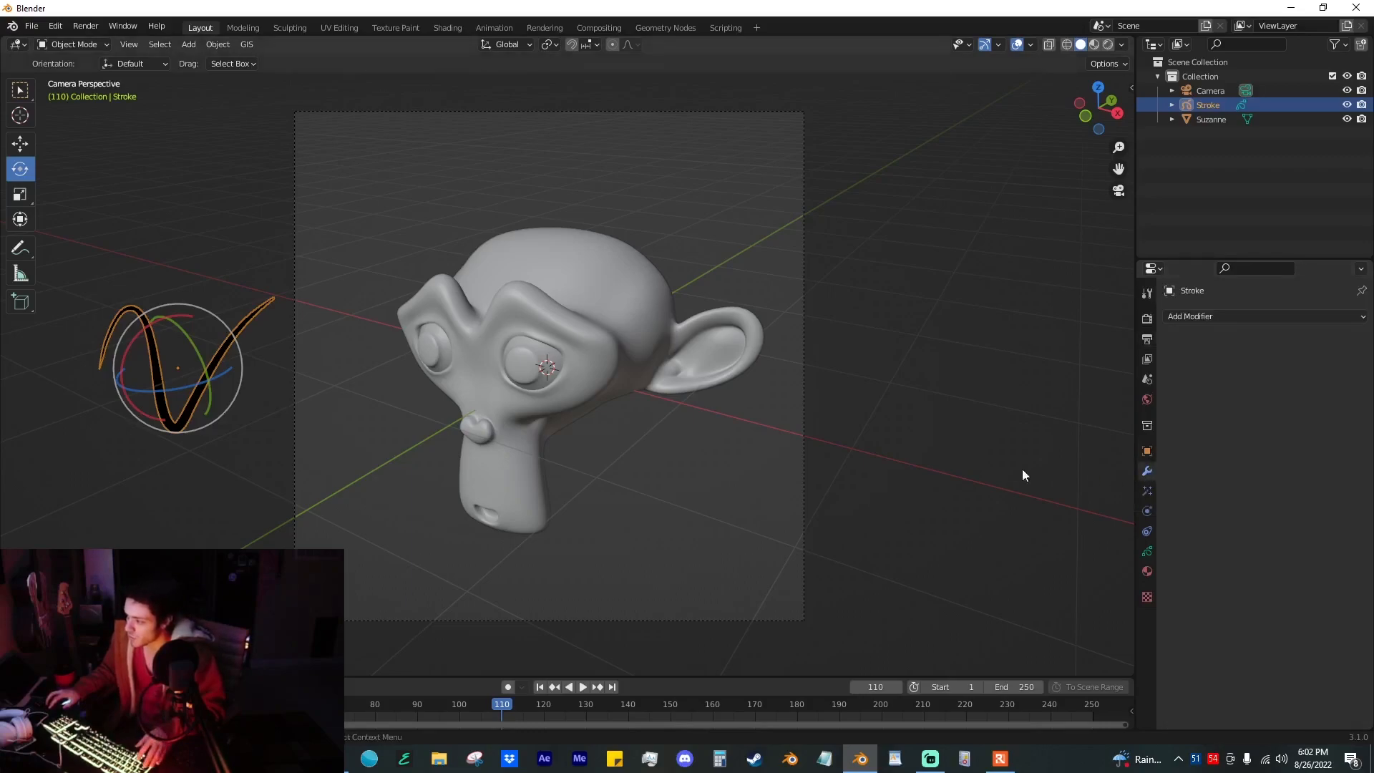
{"action": "left_click", "coordinate": [1231, 320]}
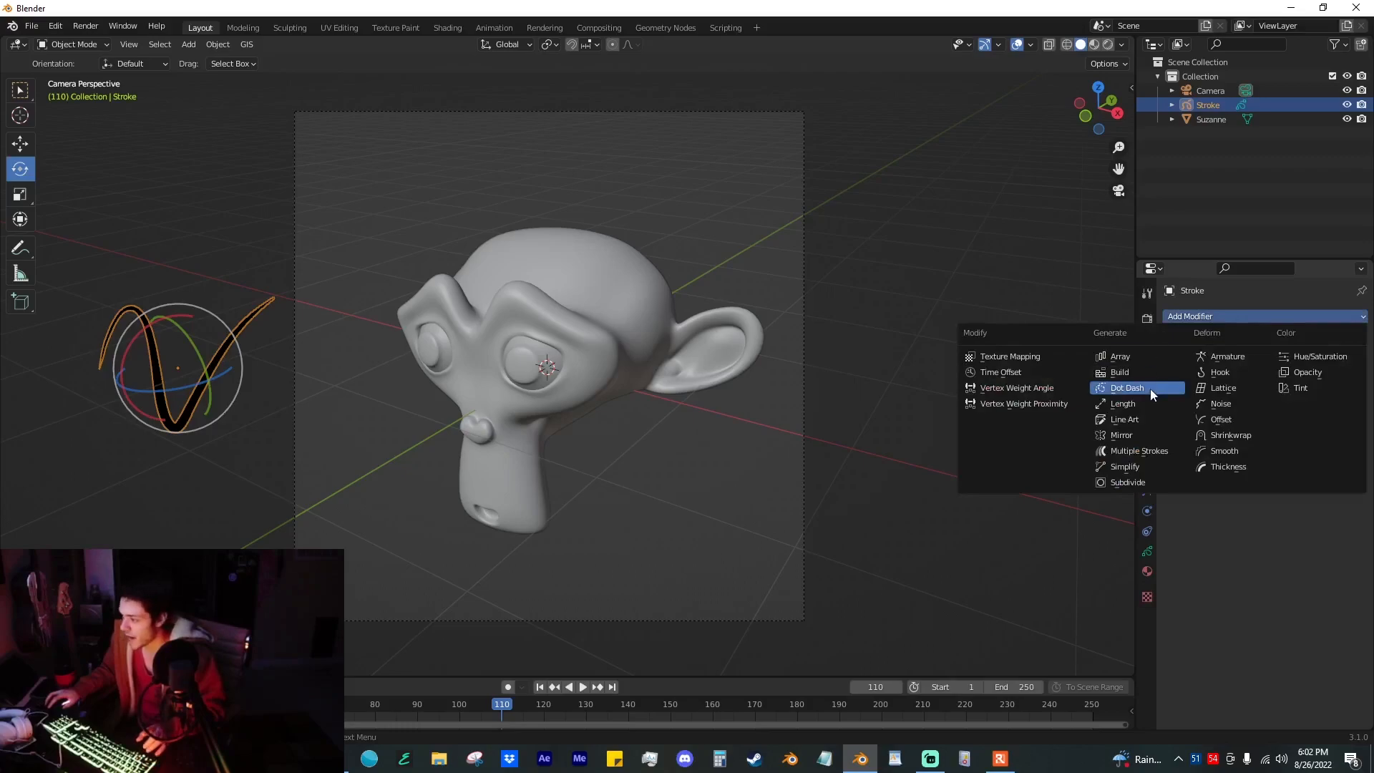
{"action": "left_click", "coordinate": [1133, 421]}
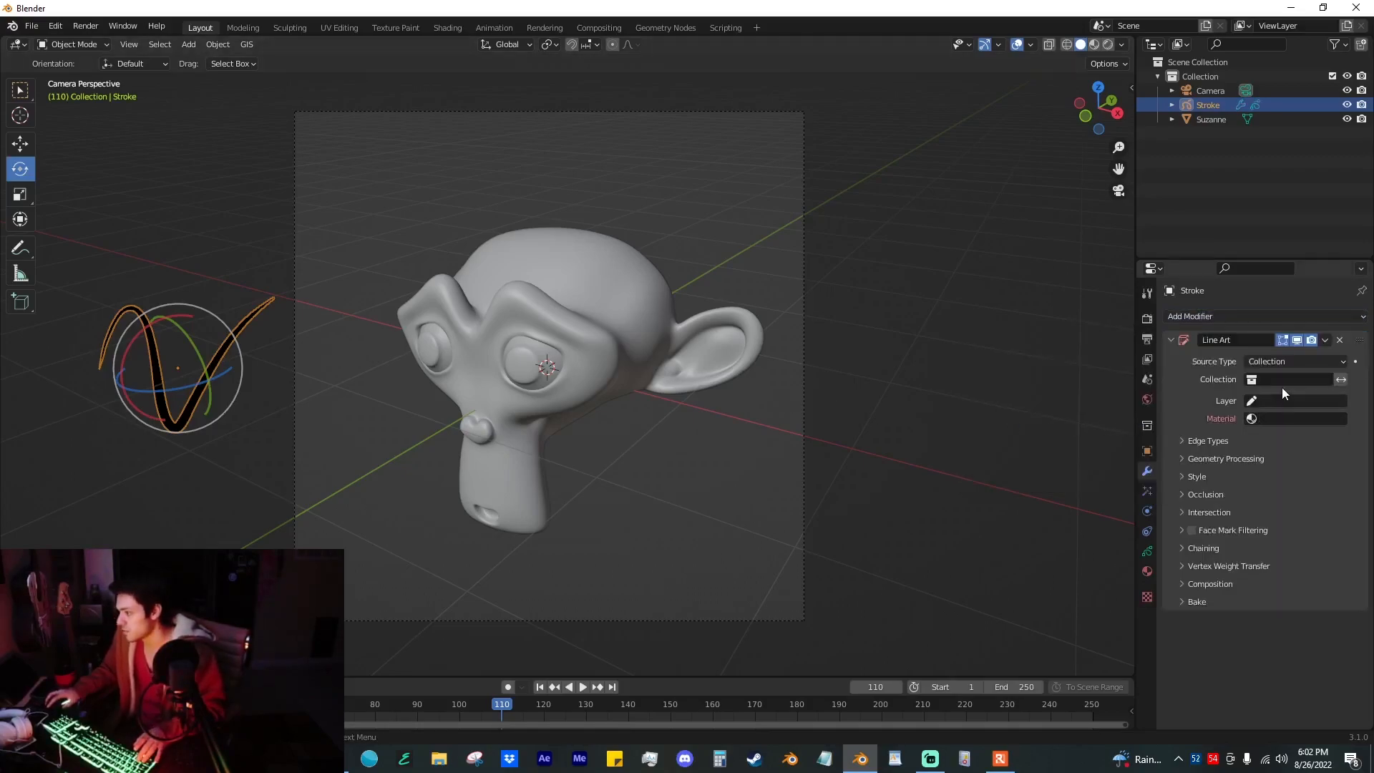
{"action": "left_click", "coordinate": [1310, 363]}
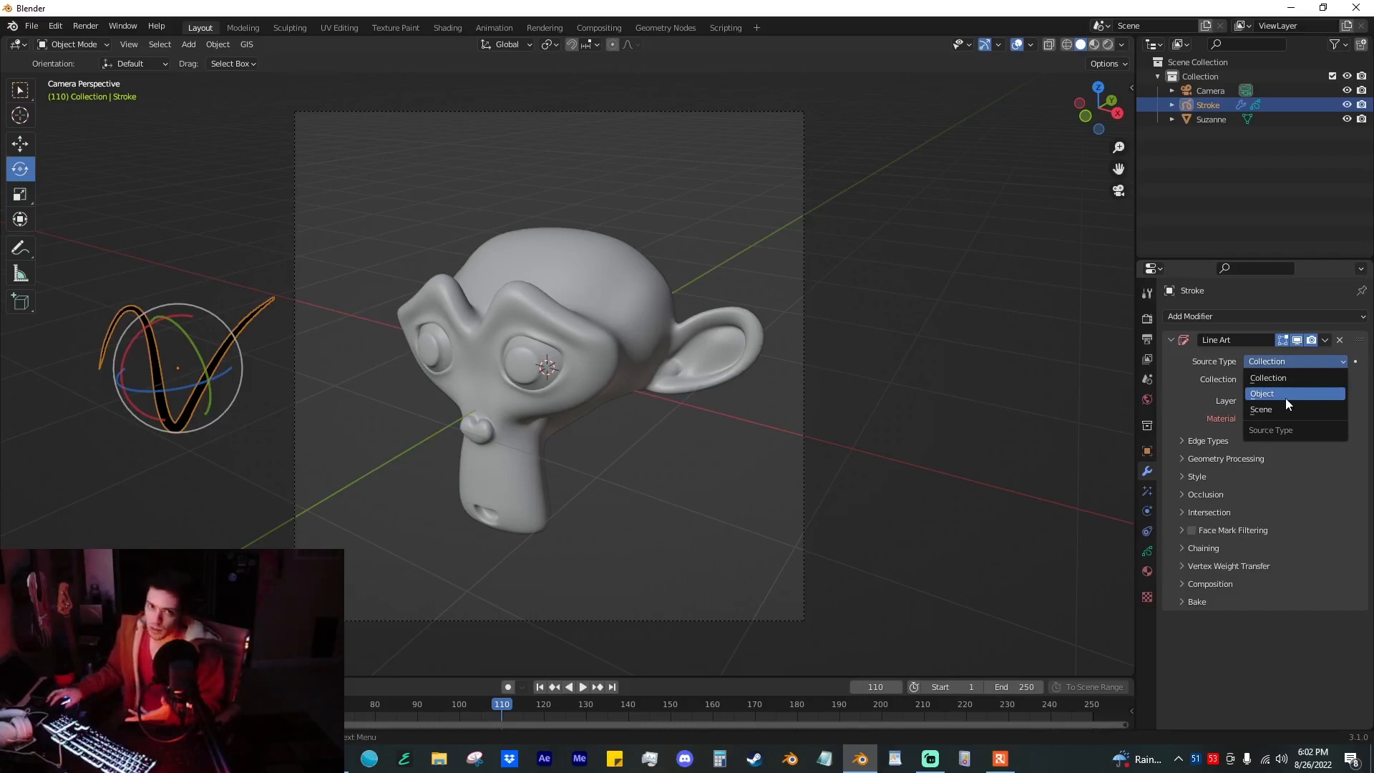
{"action": "left_click", "coordinate": [1285, 398]}
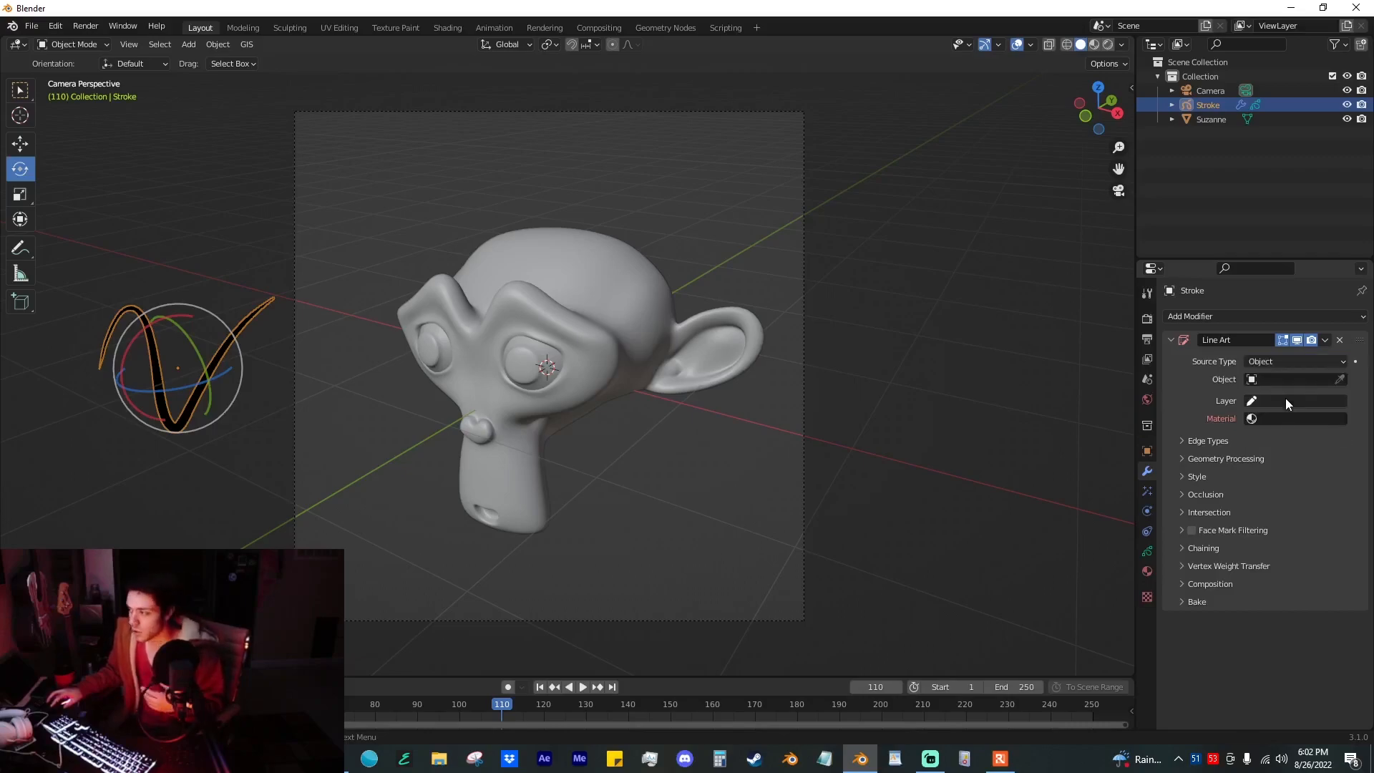
{"action": "left_click", "coordinate": [1339, 382]}
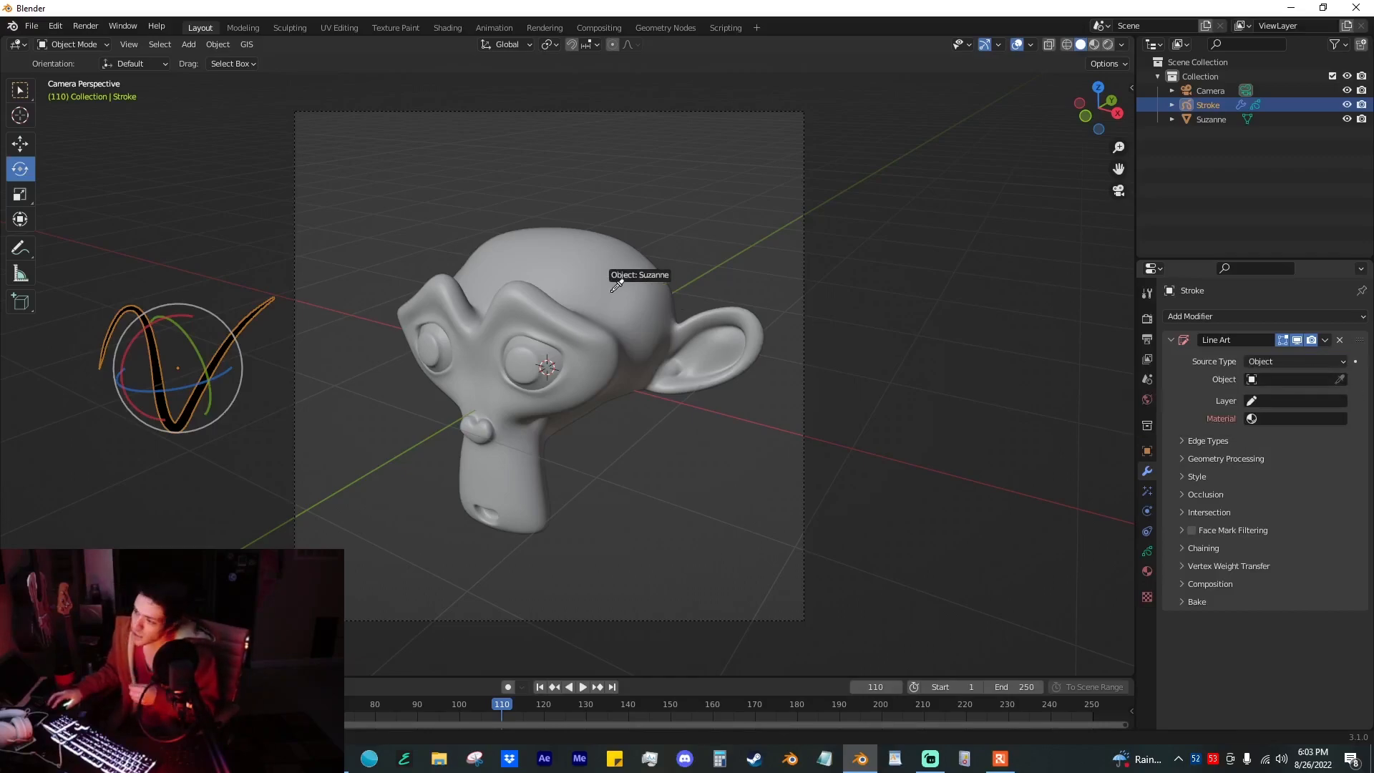
{"action": "left_click", "coordinate": [1004, 273]}
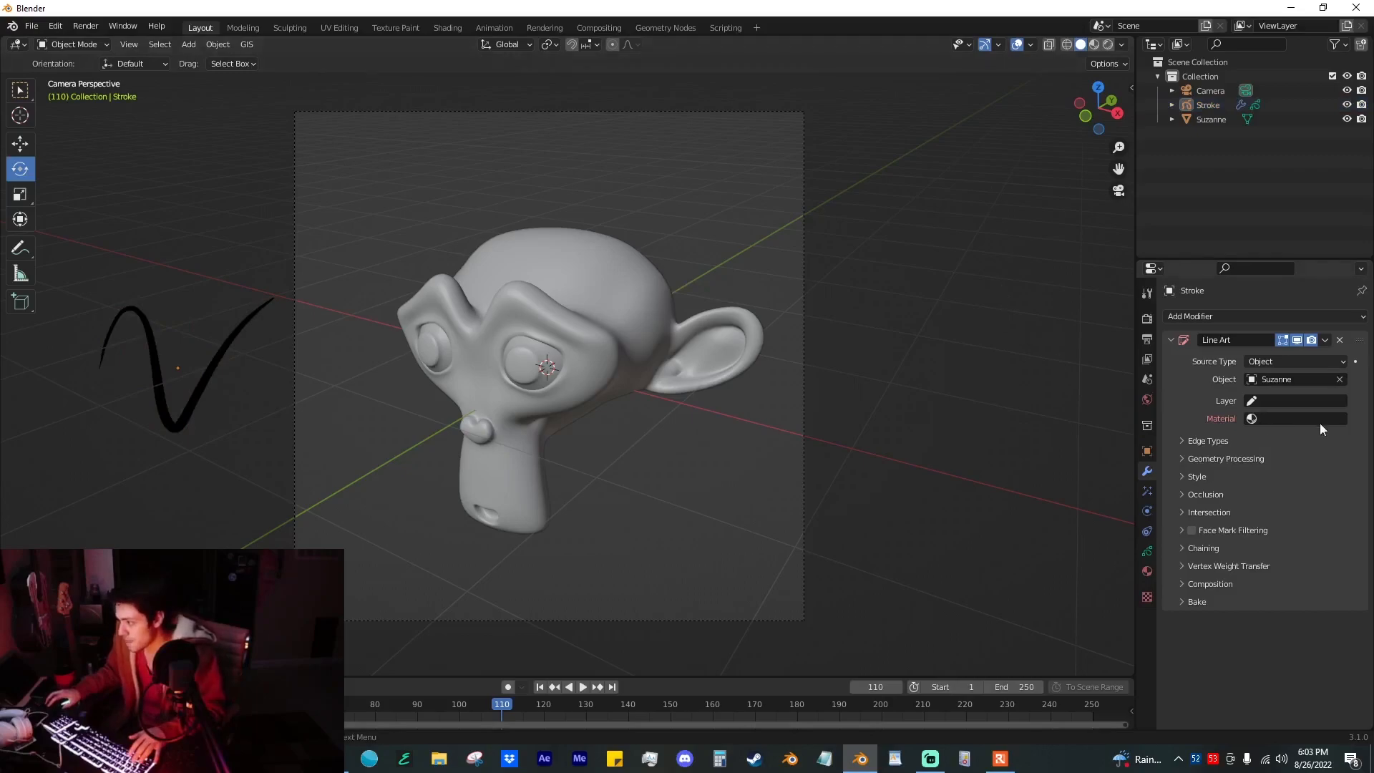
Step: Set the Line Art modifier's layer to Colors and its material to Black
{"action": "left_click", "coordinate": [1302, 402]}
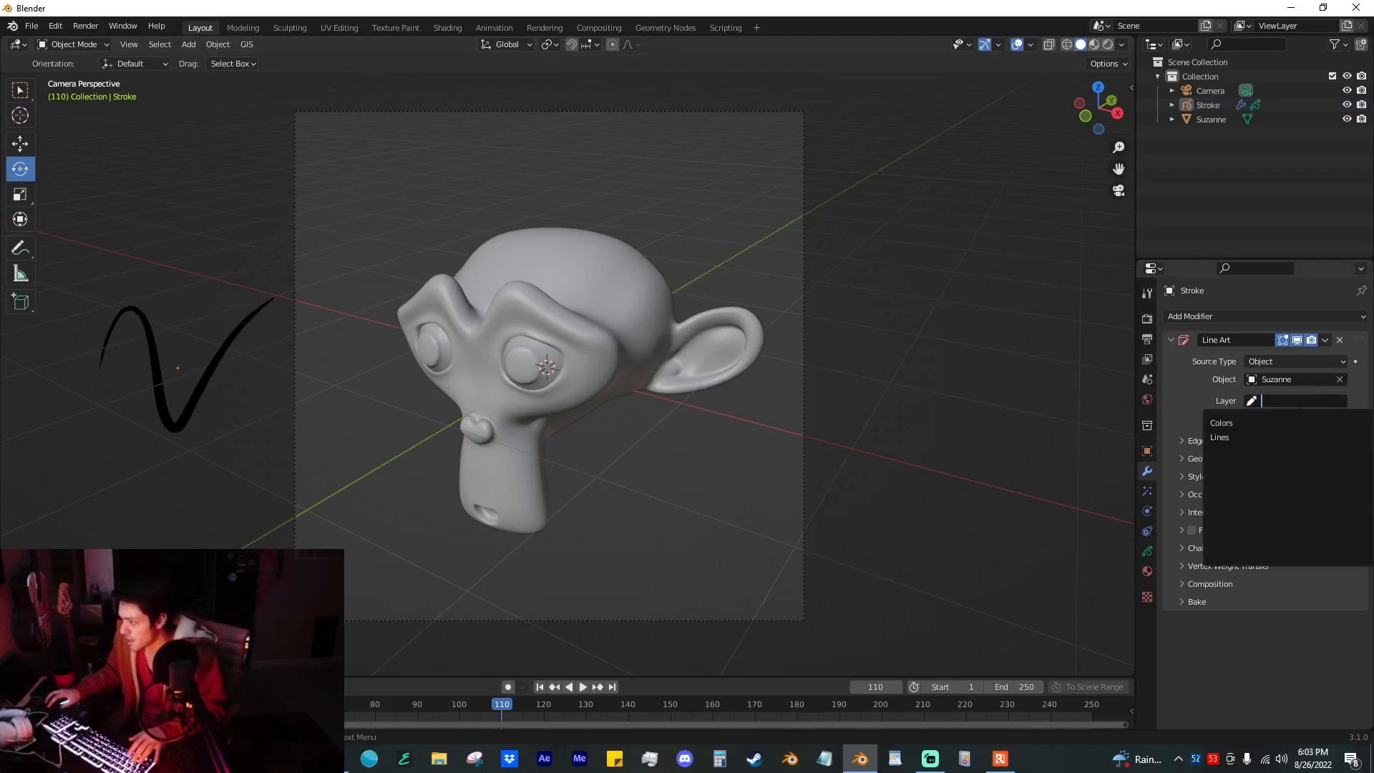
{"action": "left_click", "coordinate": [1228, 423]}
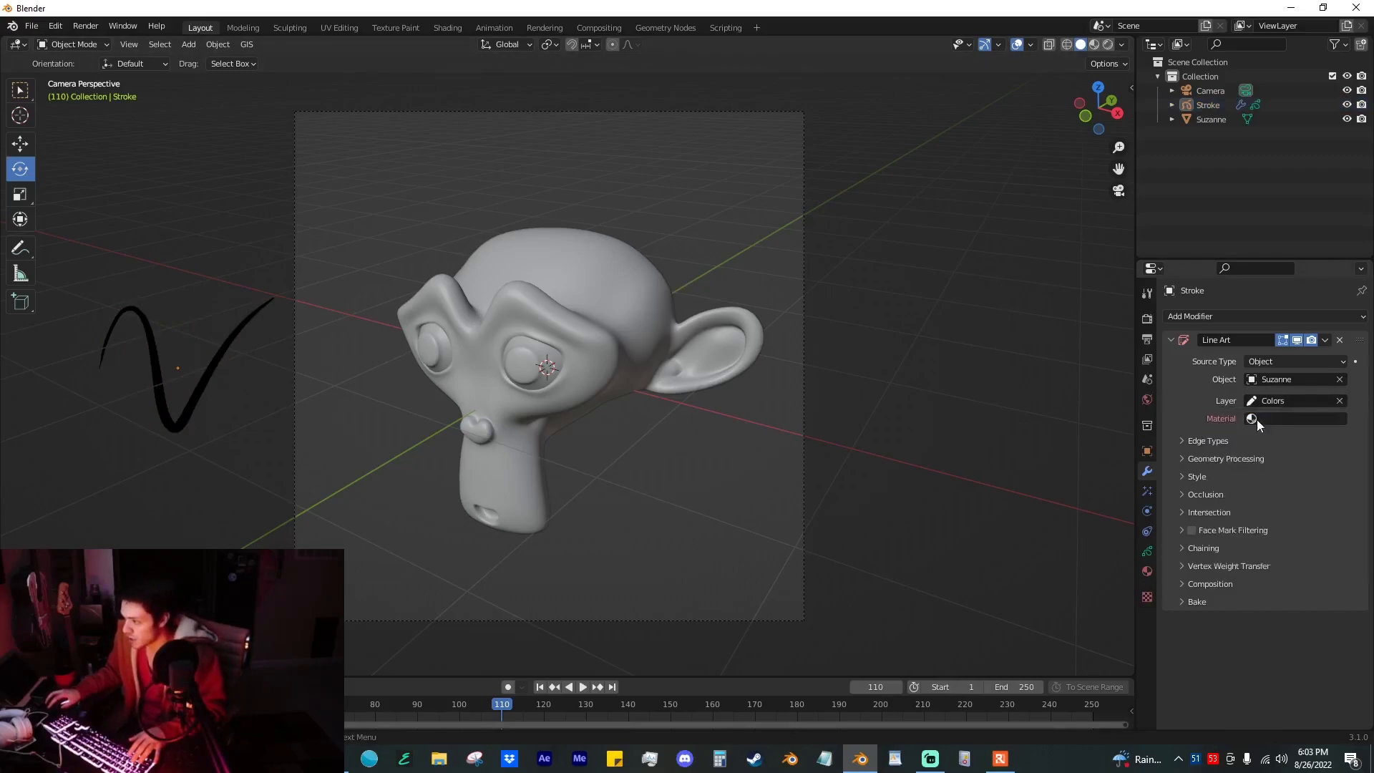
{"action": "left_click", "coordinate": [1292, 419]}
{"action": "left_click", "coordinate": [1238, 439]}
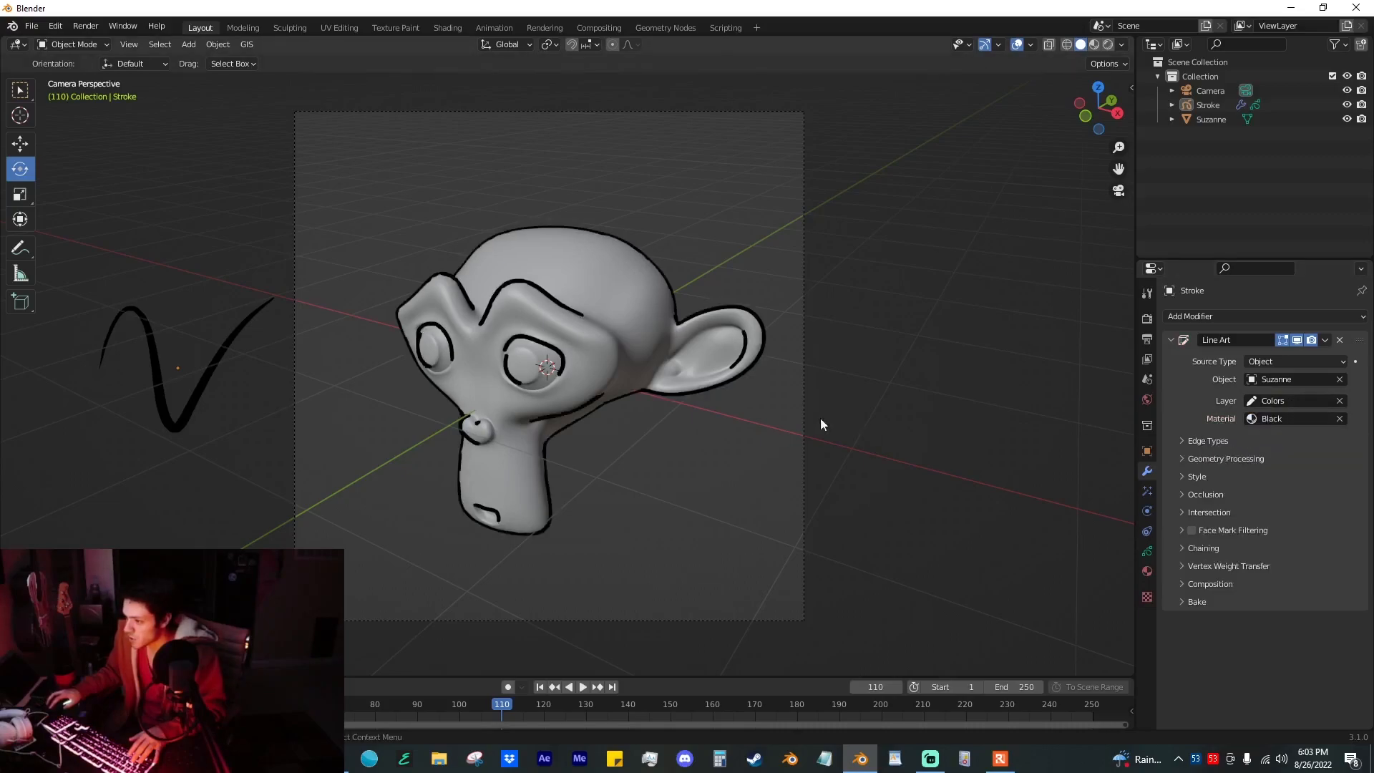
Step: Check the line art from behind the monkey and in camera view, trying a rotation of the monkey
{"action": "mouse_move", "coordinate": [672, 398]}
{"action": "middle_mouse_down"}
{"action": "mouse_move", "coordinate": [678, 387]}
{"action": "mouse_move", "coordinate": [644, 382]}
{"action": "mouse_move", "coordinate": [551, 392]}
{"action": "mouse_move", "coordinate": [784, 383]}
{"action": "mouse_move", "coordinate": [523, 259]}
{"action": "middle_mouse_up"}
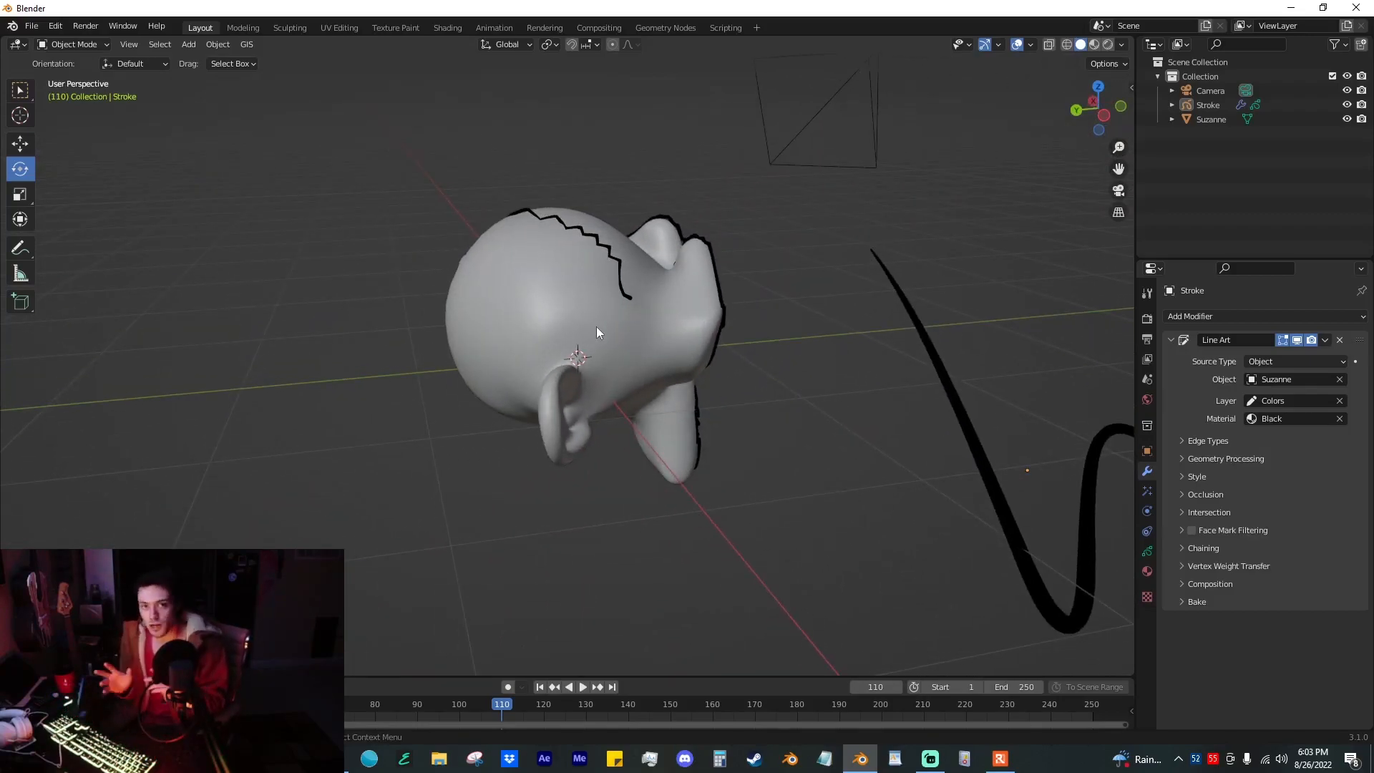
{"action": "key", "text": "KP_0"}
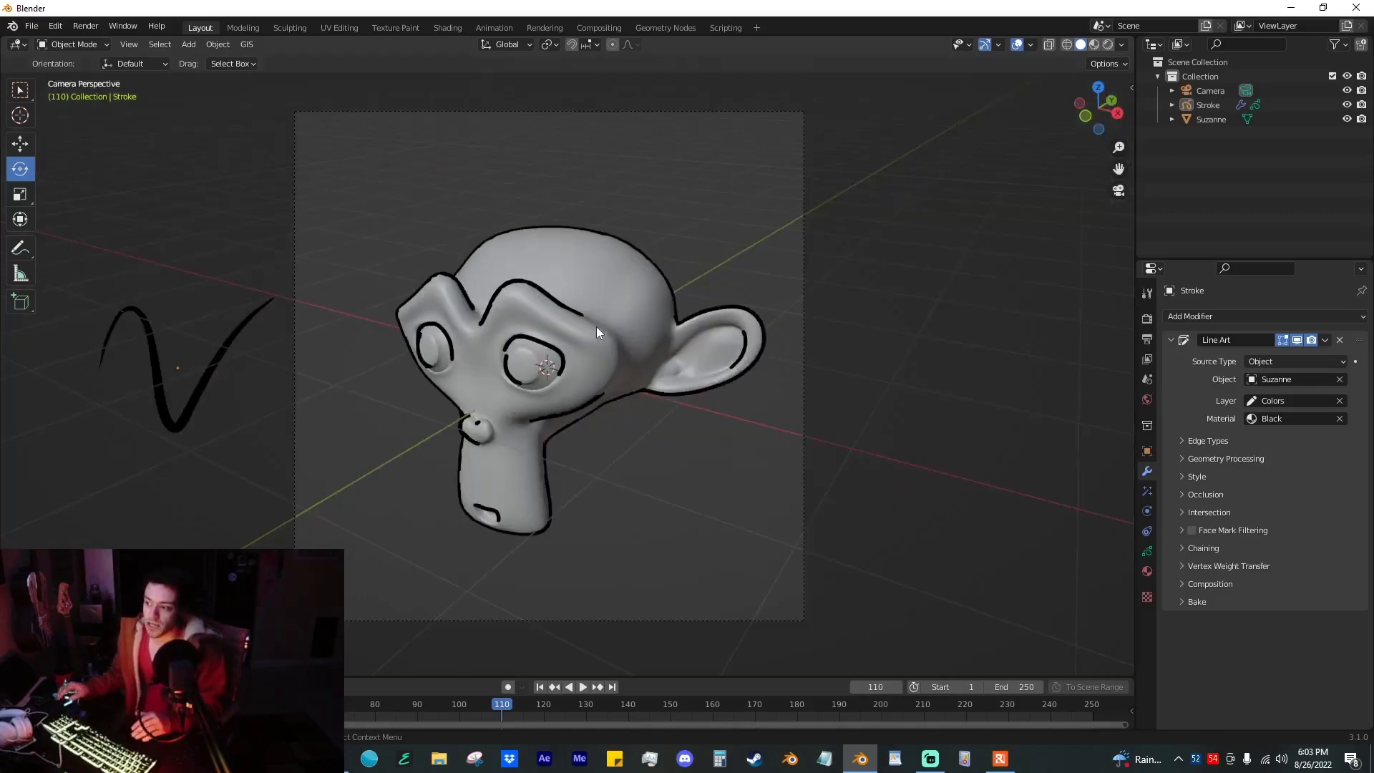
{"action": "left_click", "coordinate": [604, 318]}
{"action": "left_click_drag", "start_coordinate": [495, 333], "coordinate": [544, 355]}
{"action": "left_click", "coordinate": [683, 309]}
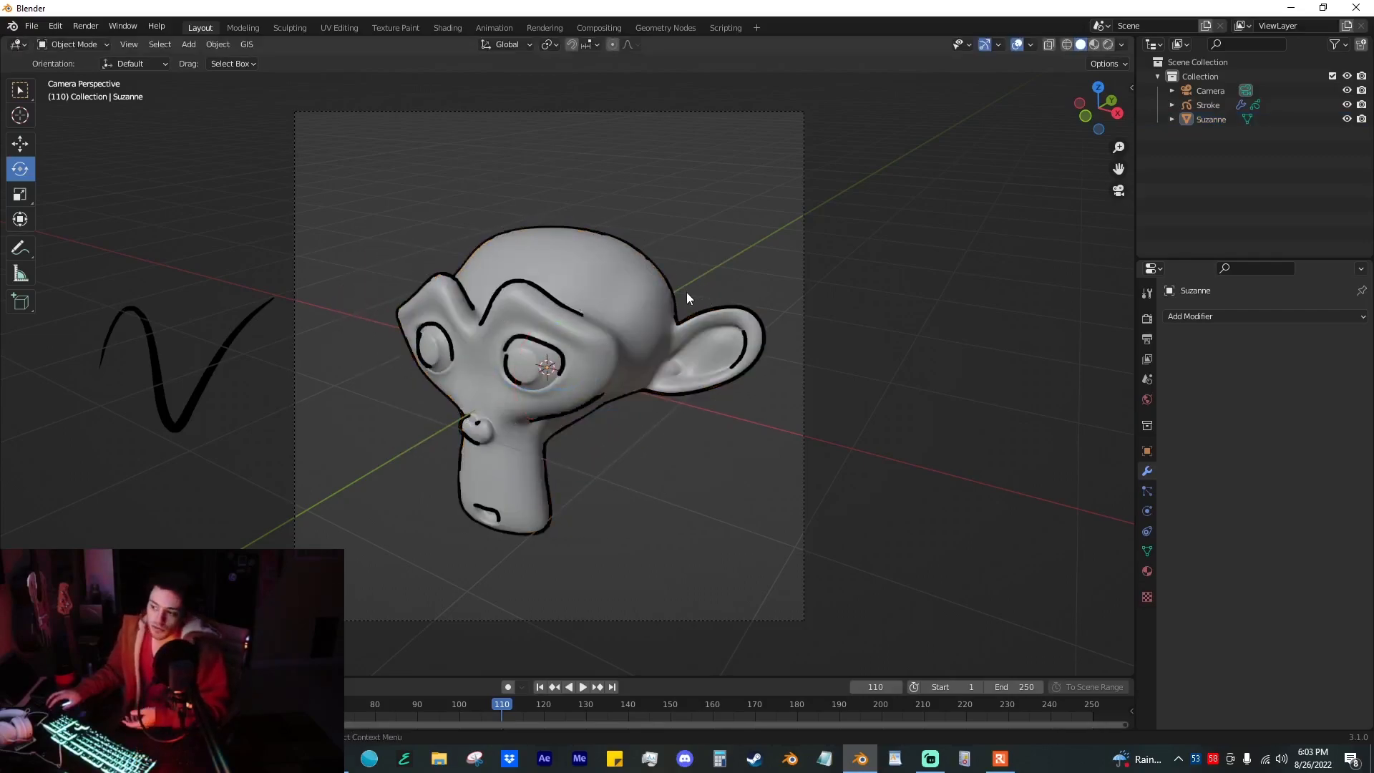
Step: Select the Grease Pencil stroke and raise its Line Art thickness to 36 in the style settings
{"action": "left_click", "coordinate": [685, 297]}
{"action": "left_click", "coordinate": [949, 276]}
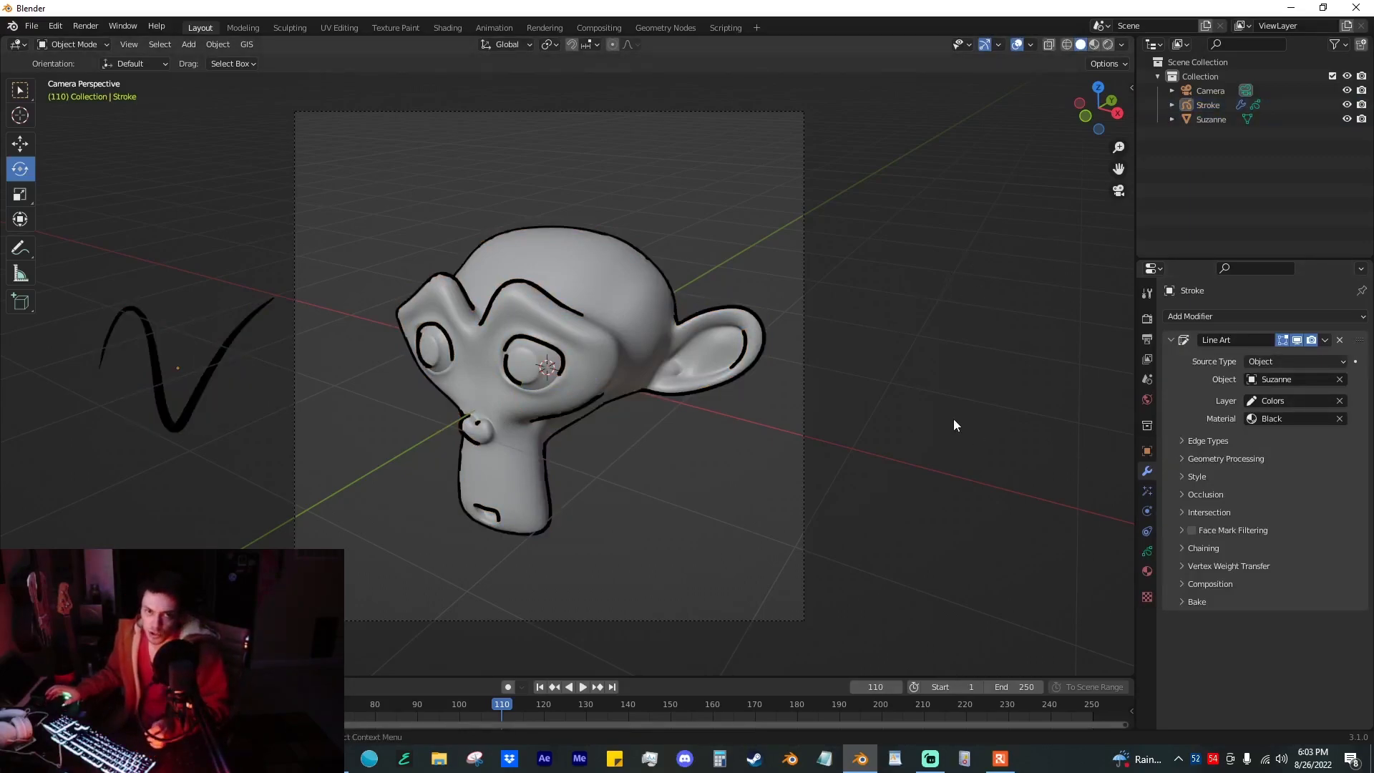
{"action": "left_click", "coordinate": [1213, 458]}
{"action": "left_click", "coordinate": [1213, 458]}
{"action": "left_click", "coordinate": [1200, 478]}
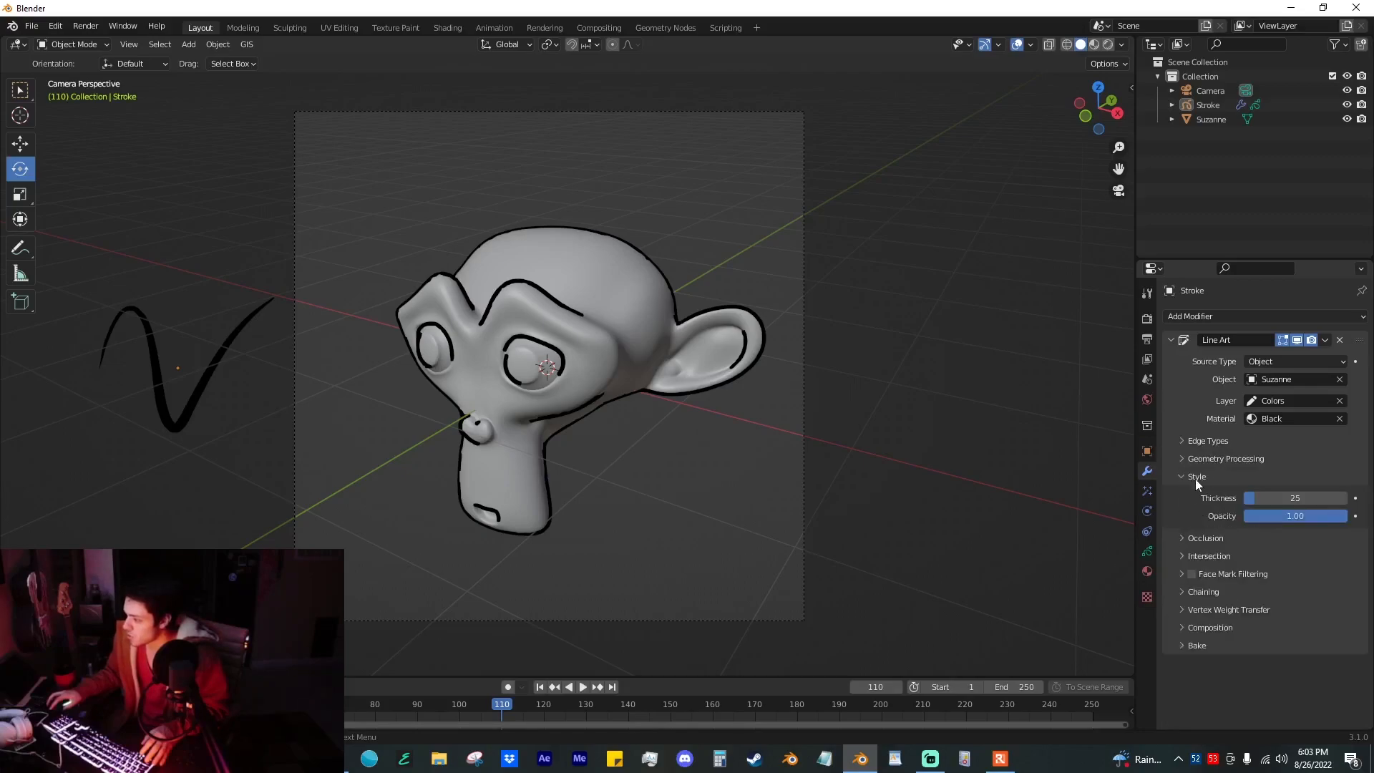
{"action": "mouse_move", "coordinate": [1282, 499]}
{"action": "left_mouse_down"}
{"action": "mouse_move", "coordinate": [1339, 500]}
{"action": "mouse_move", "coordinate": [1292, 500]}
{"action": "left_mouse_up"}
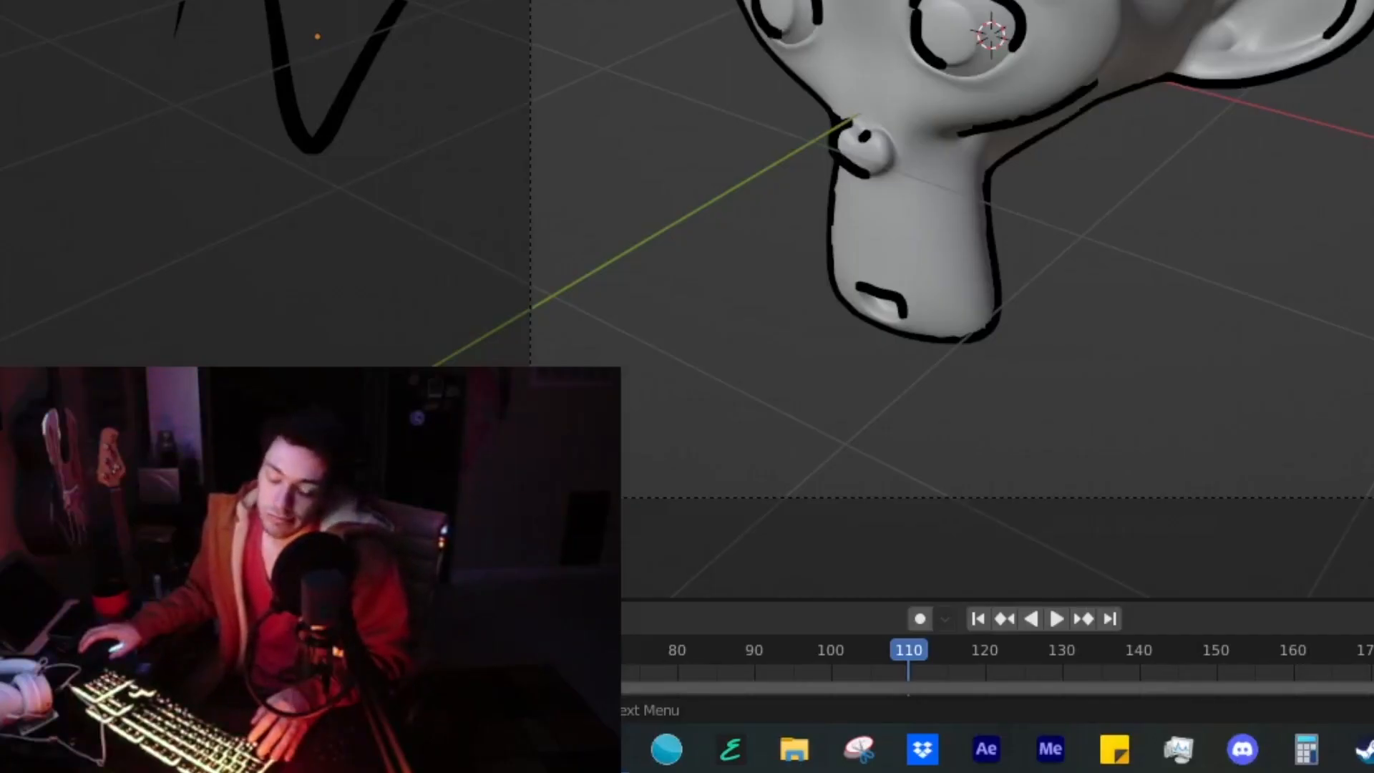
Step: Glance at the Line Art chaining and composition settings and set the line thickness to 41
{"action": "left_click", "coordinate": [1217, 592]}
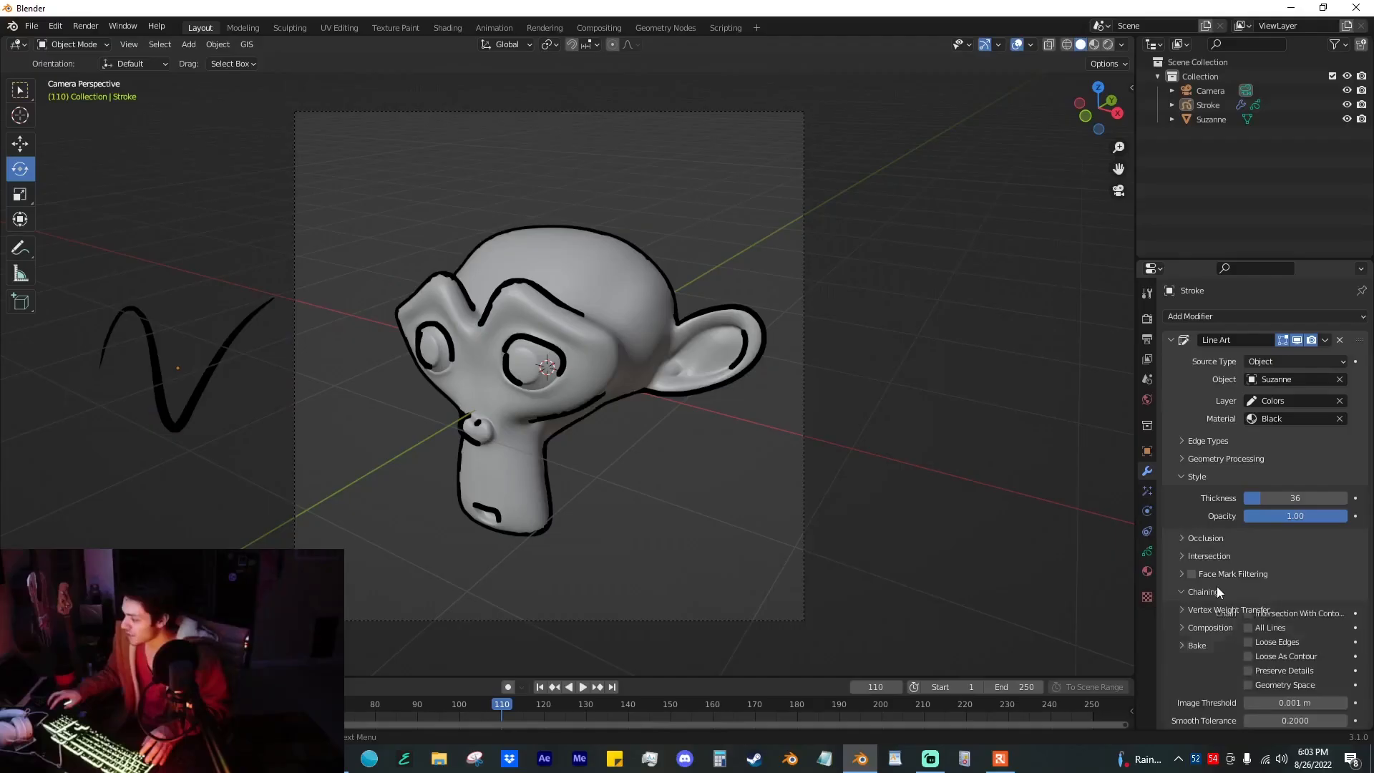
{"action": "left_click", "coordinate": [1216, 592]}
{"action": "left_click", "coordinate": [1217, 628]}
{"action": "left_click", "coordinate": [1217, 627]}
{"action": "left_click", "coordinate": [1214, 631]}
{"action": "left_click", "coordinate": [1214, 630]}
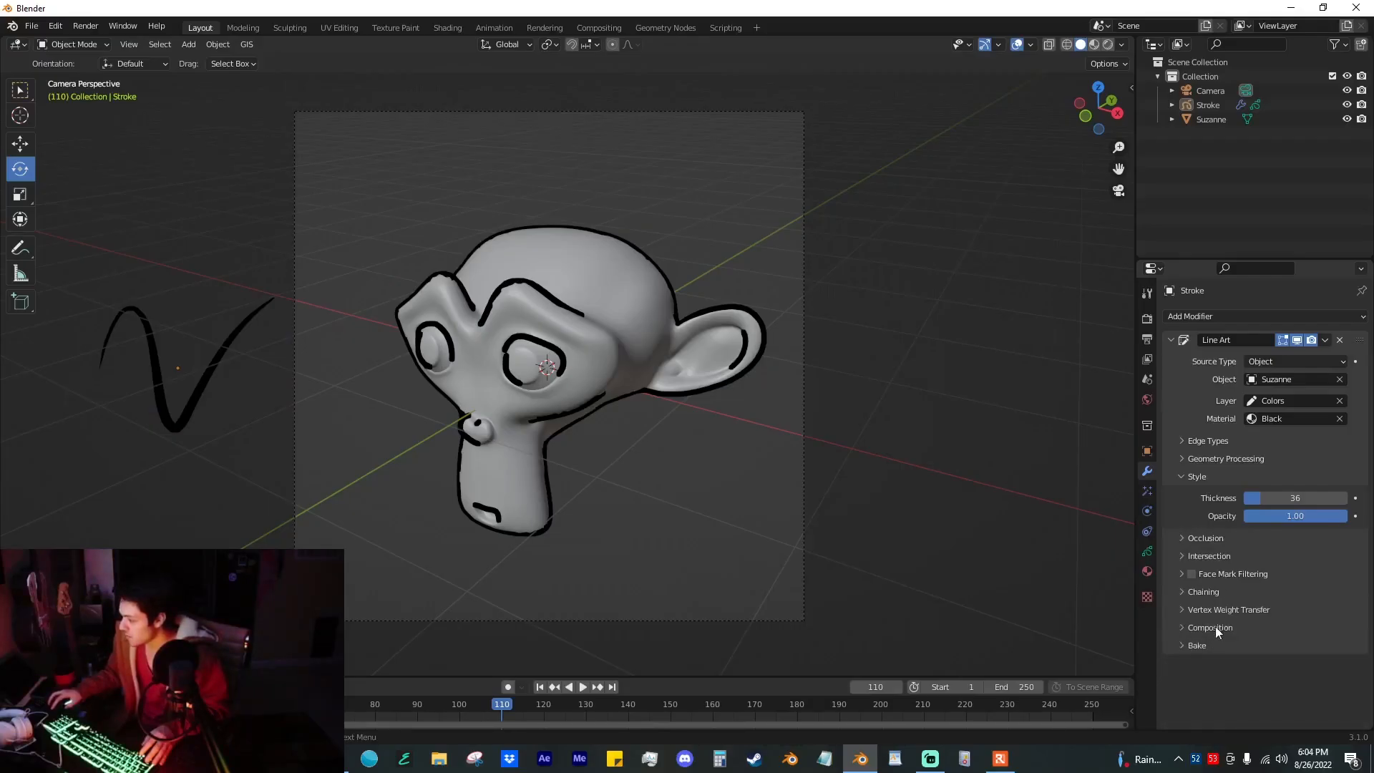
{"action": "left_click_drag", "start_coordinate": [1295, 498], "coordinate": [1309, 498]}
Step: Look through the Line Art modifier's Geometry Processing, Edge Types, Style and Occlusion options
{"action": "left_click", "coordinate": [1212, 453]}
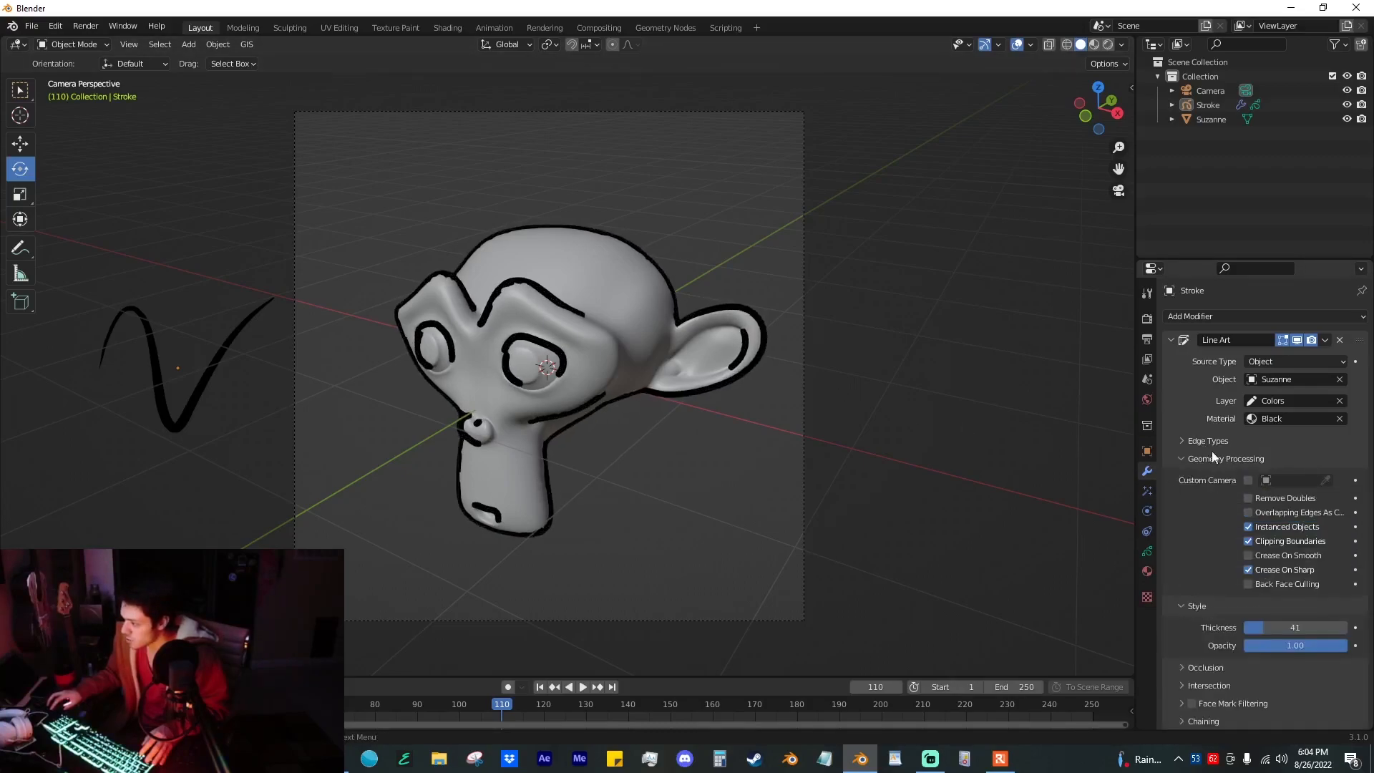
{"action": "left_click", "coordinate": [1212, 454]}
{"action": "left_click", "coordinate": [1204, 438]}
{"action": "left_click", "coordinate": [1204, 438]}
{"action": "left_click", "coordinate": [1214, 461]}
{"action": "left_click", "coordinate": [1212, 462]}
{"action": "left_click", "coordinate": [1211, 473]}
{"action": "left_click", "coordinate": [1211, 495]}
{"action": "left_click", "coordinate": [1210, 496]}
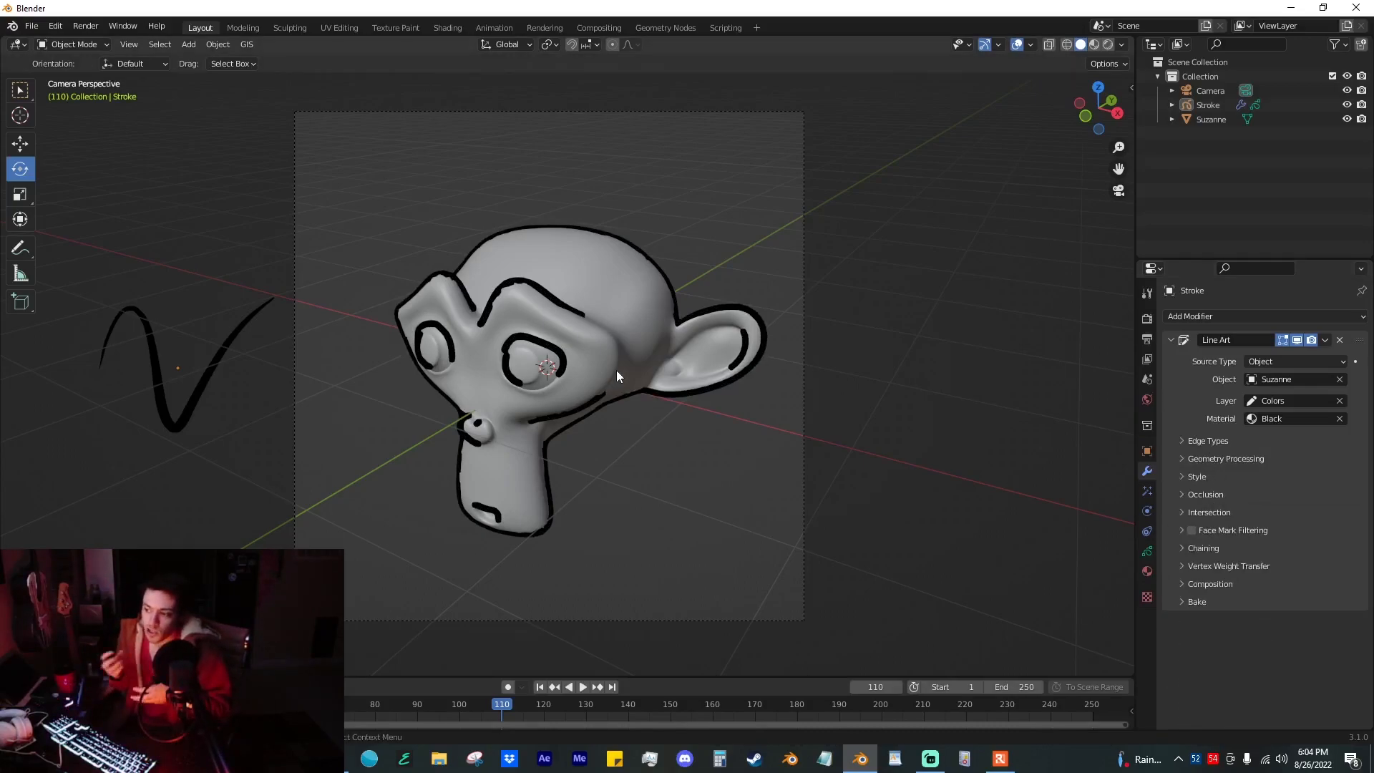
Step: Set the Line Art thickness to 32 and add a Noise modifier to the stroke
{"action": "left_click", "coordinate": [1195, 476]}
{"action": "left_click_drag", "start_coordinate": [1278, 498], "coordinate": [1273, 498]}
{"action": "left_click", "coordinate": [1247, 315]}
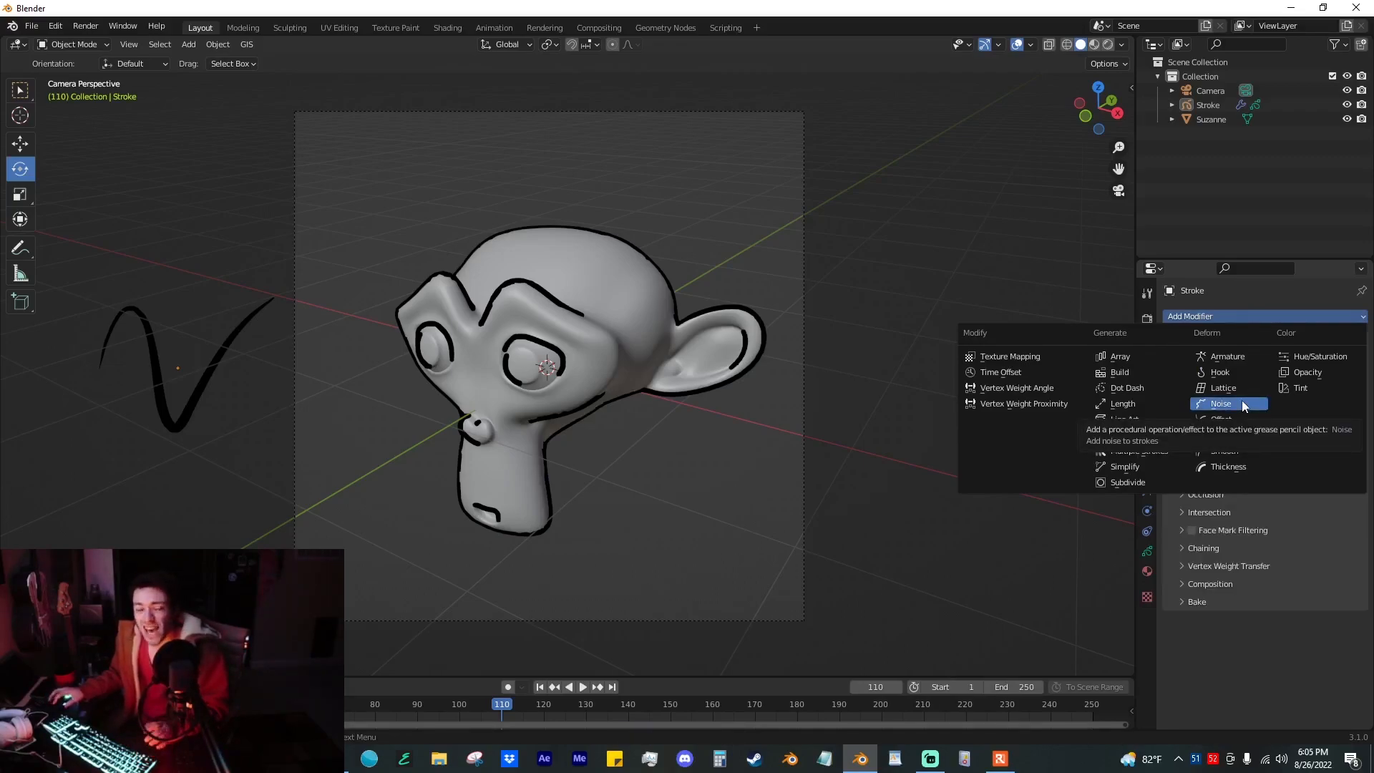
{"action": "left_click", "coordinate": [1242, 403]}
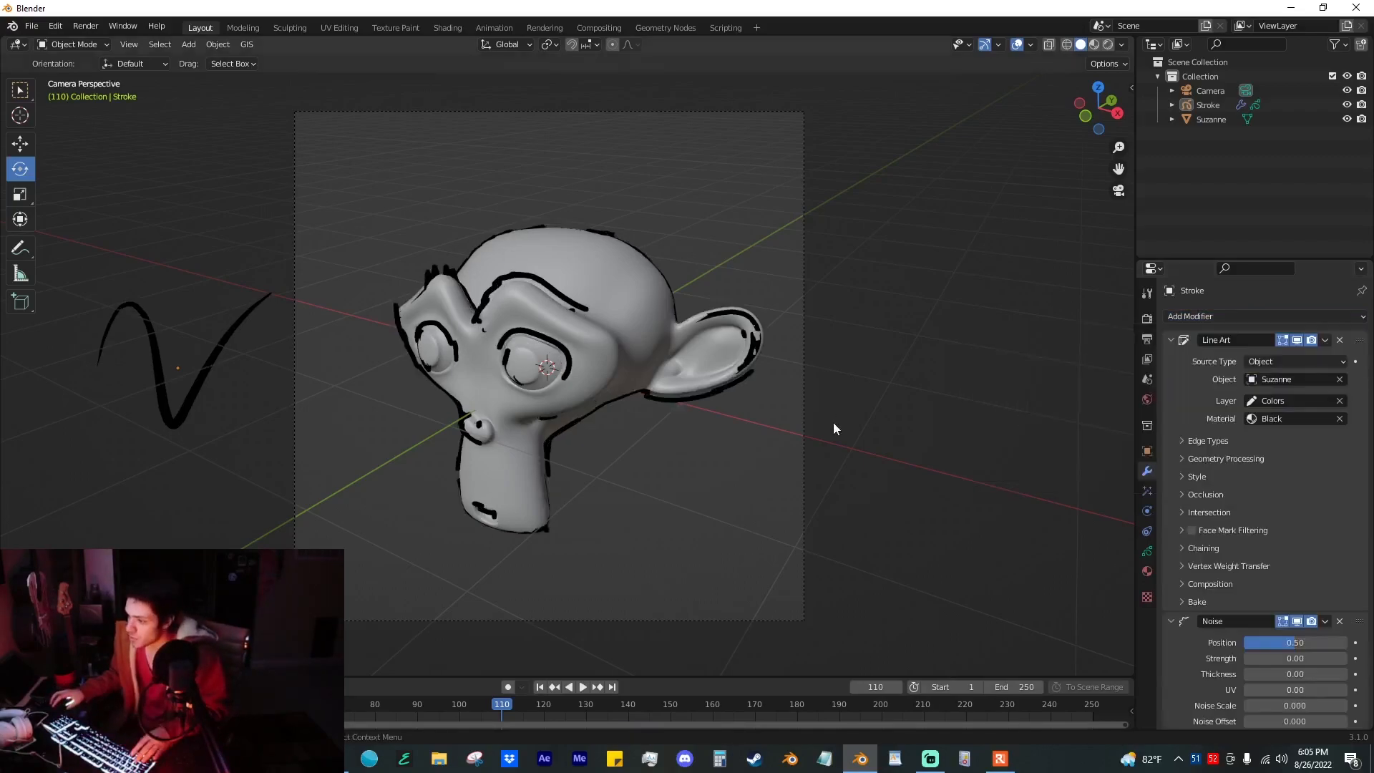
{"action": "key", "text": "space"}
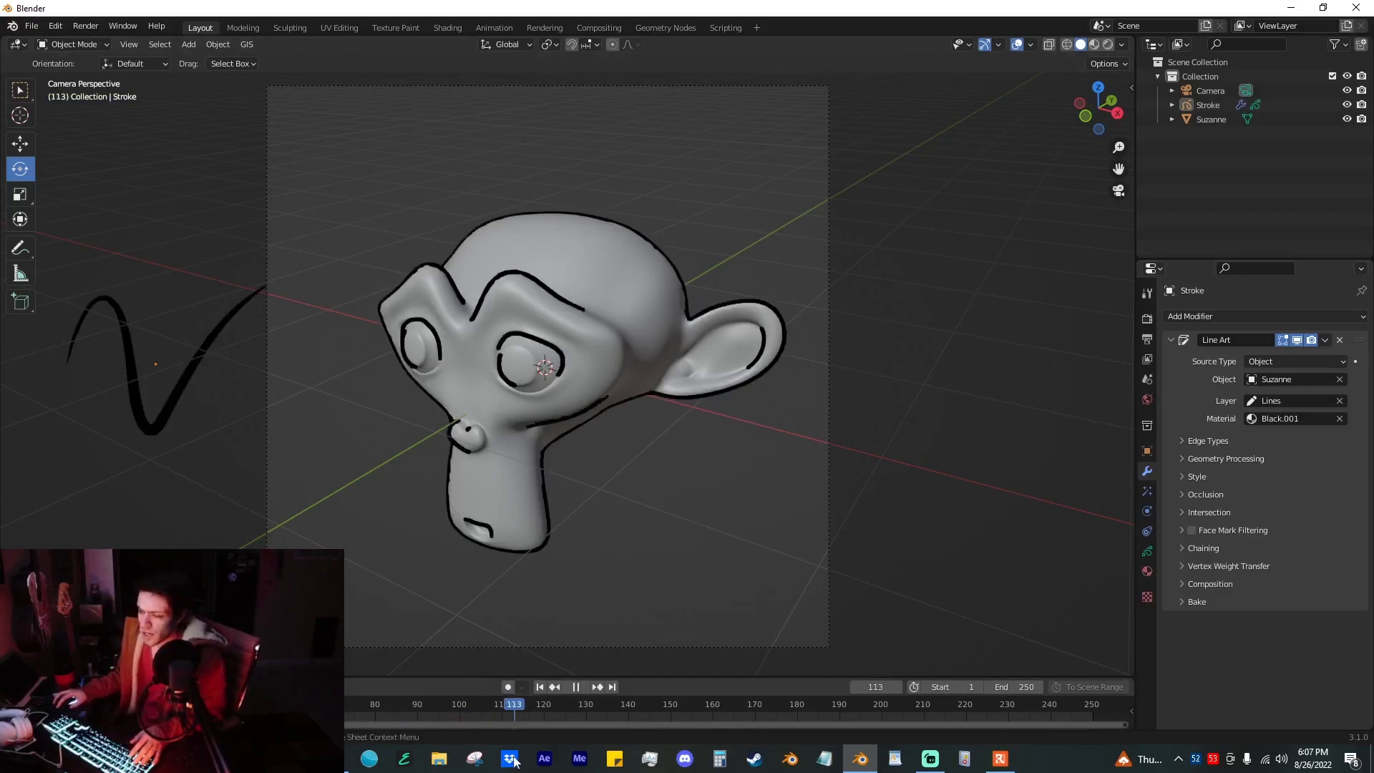
Step: Stop the playback, try two rotations of the monkey and undo them
{"action": "left_click", "coordinate": [624, 368]}
{"action": "key", "text": "Escape"}
{"action": "left_click_drag", "start_coordinate": [556, 373], "coordinate": [542, 319]}
{"action": "left_click_drag", "start_coordinate": [526, 331], "coordinate": [635, 350]}
{"action": "key", "text": "ctrl+z"}
{"action": "key", "text": "ctrl+z"}
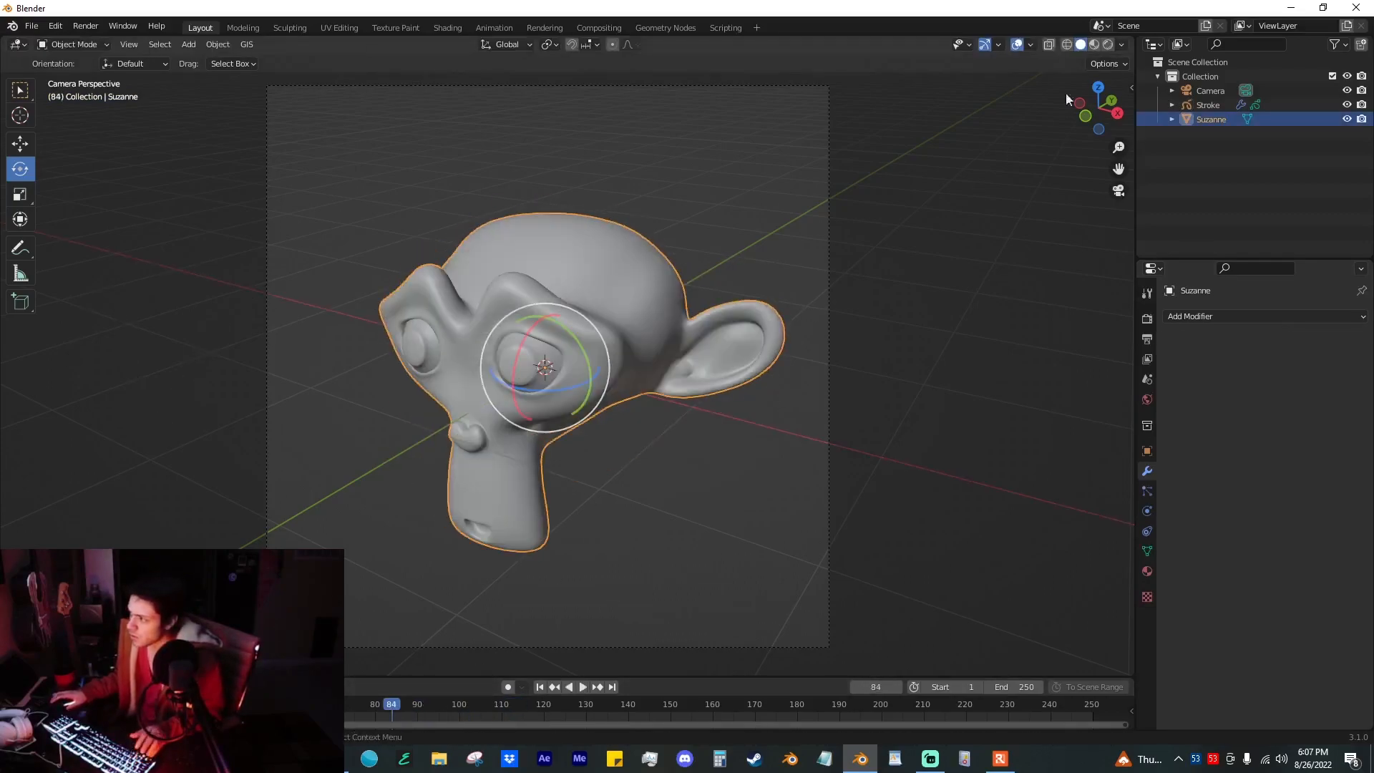
Step: Select the Stroke object, expand its Line Art bake options and go to frame 109
{"action": "left_click", "coordinate": [1206, 102]}
{"action": "left_click", "coordinate": [1231, 441]}
{"action": "left_click", "coordinate": [1231, 441]}
{"action": "left_click", "coordinate": [1195, 601]}
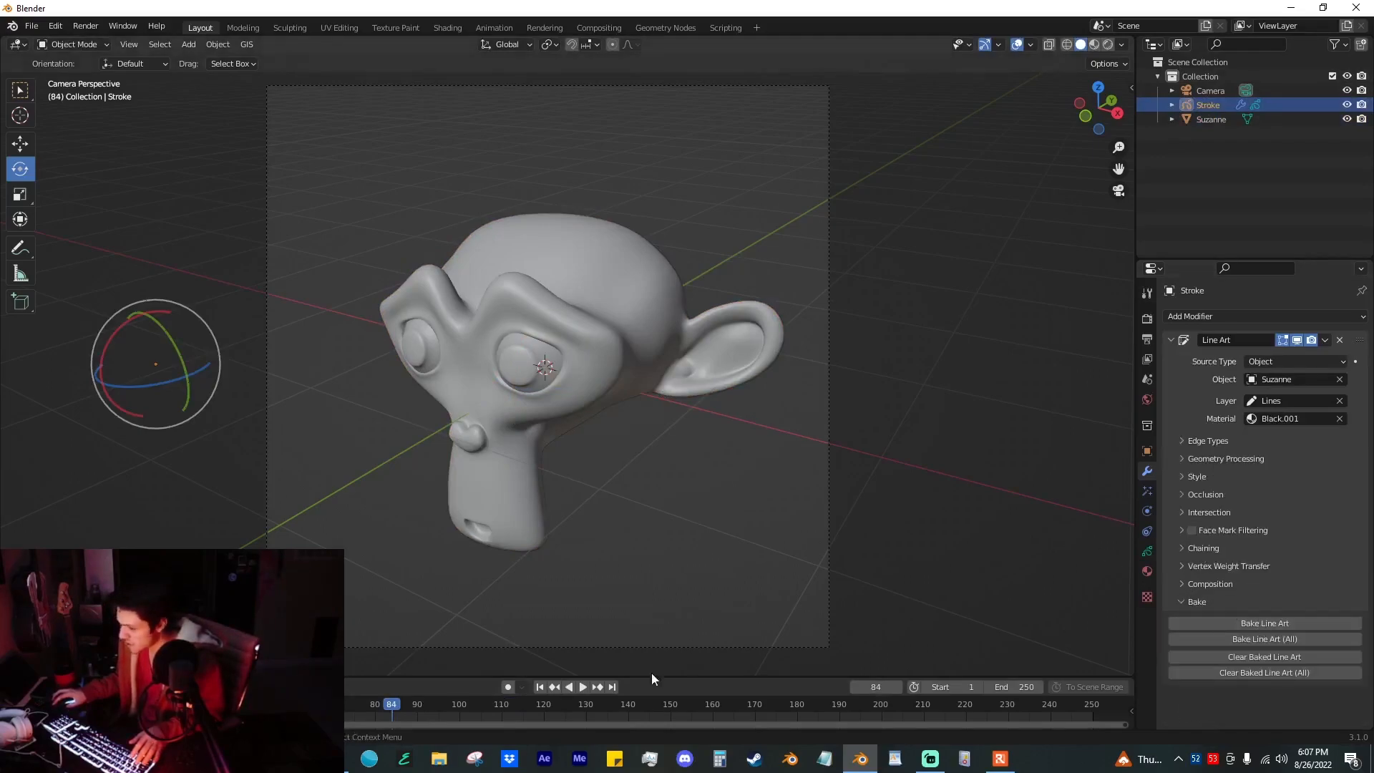
{"action": "left_click_drag", "start_coordinate": [395, 707], "coordinate": [496, 726]}
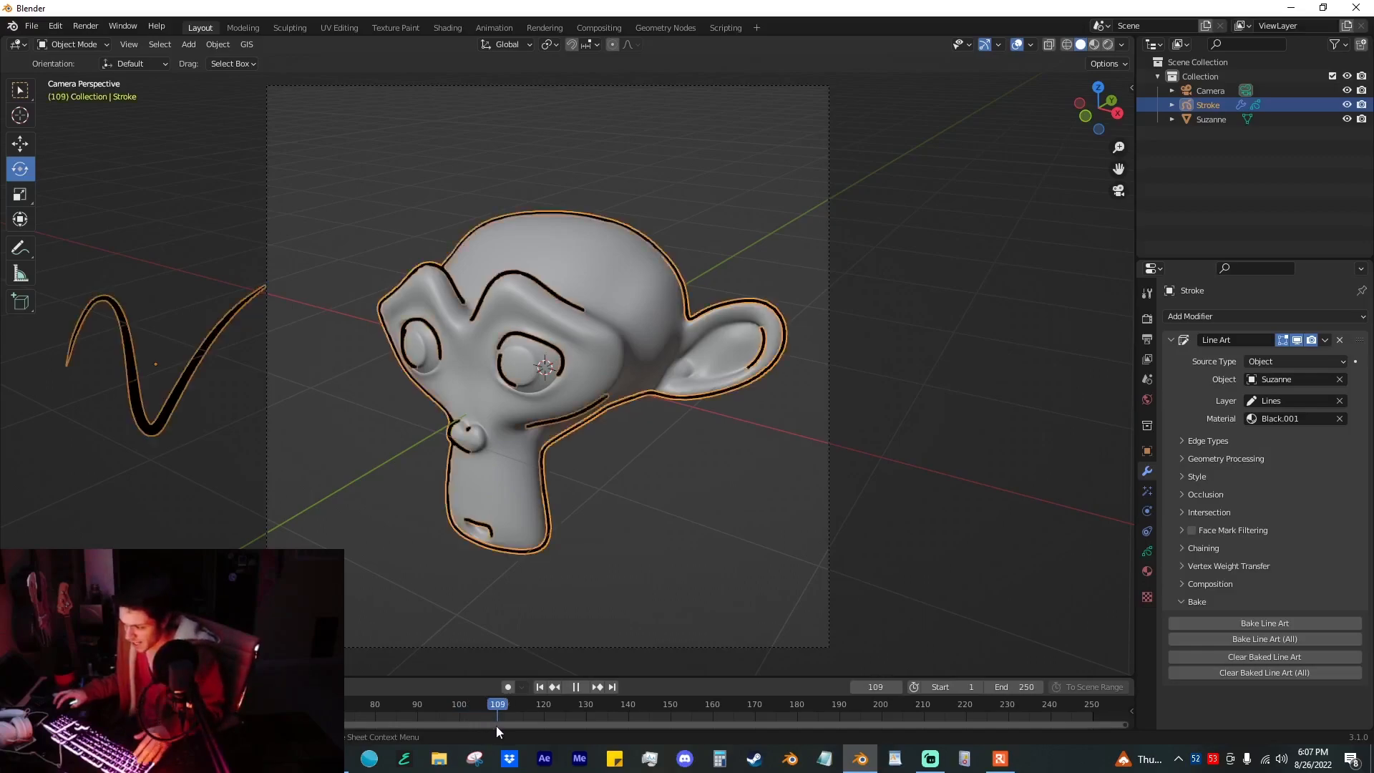
Step: Review the stroke's layer and onion skinning settings and set the scene's start frame to 110
{"action": "left_click", "coordinate": [1147, 551]}
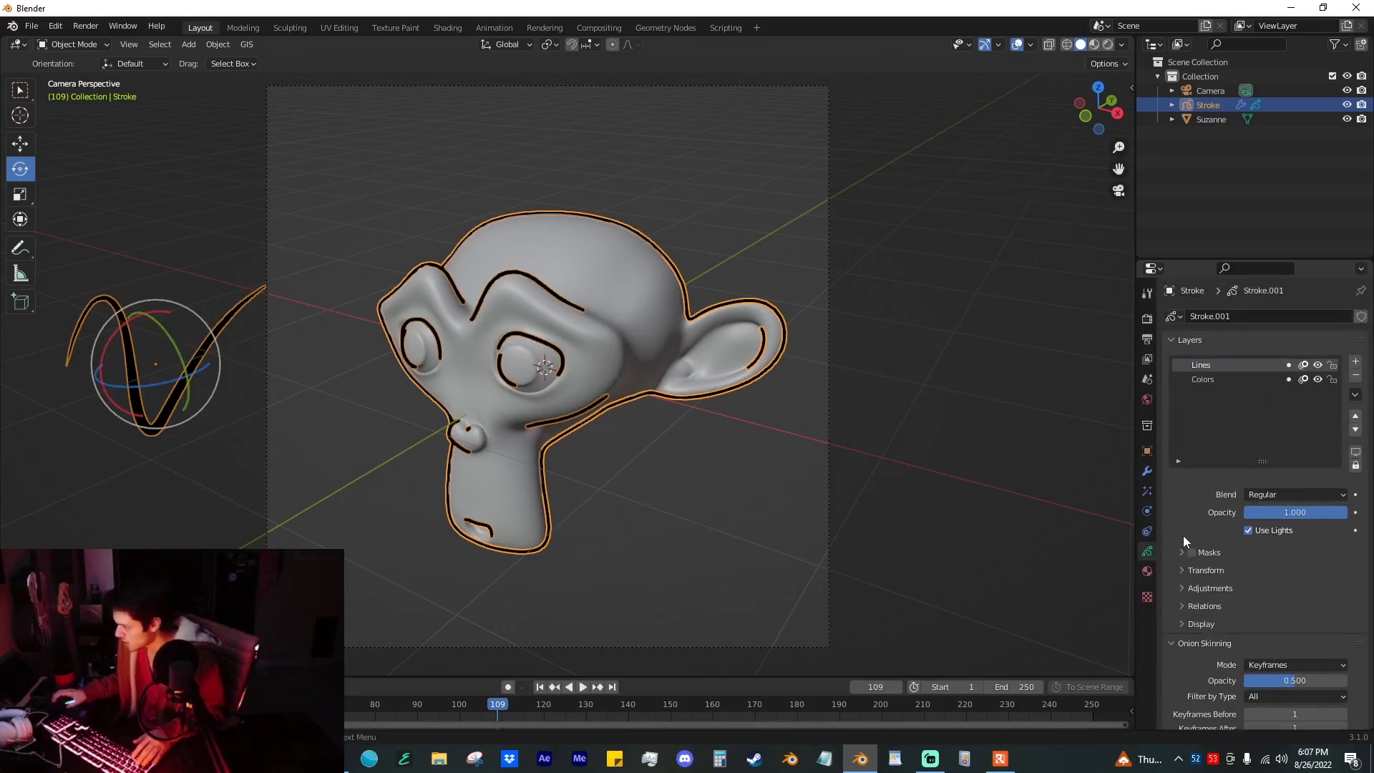
{"action": "scroll", "coordinate": [1183, 535], "scroll_direction": "down", "scroll_amount": 4}
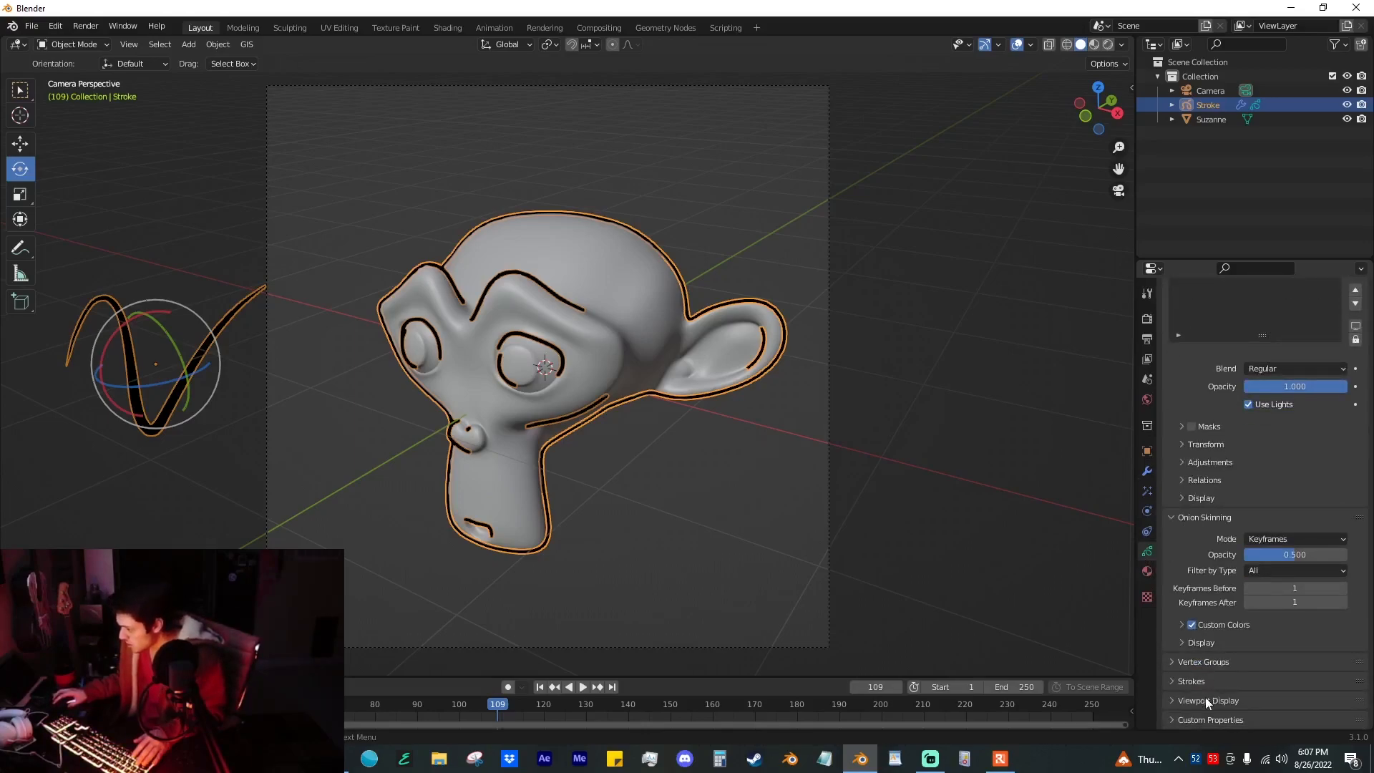
{"action": "scroll", "coordinate": [1191, 599], "scroll_direction": "up", "scroll_amount": 3}
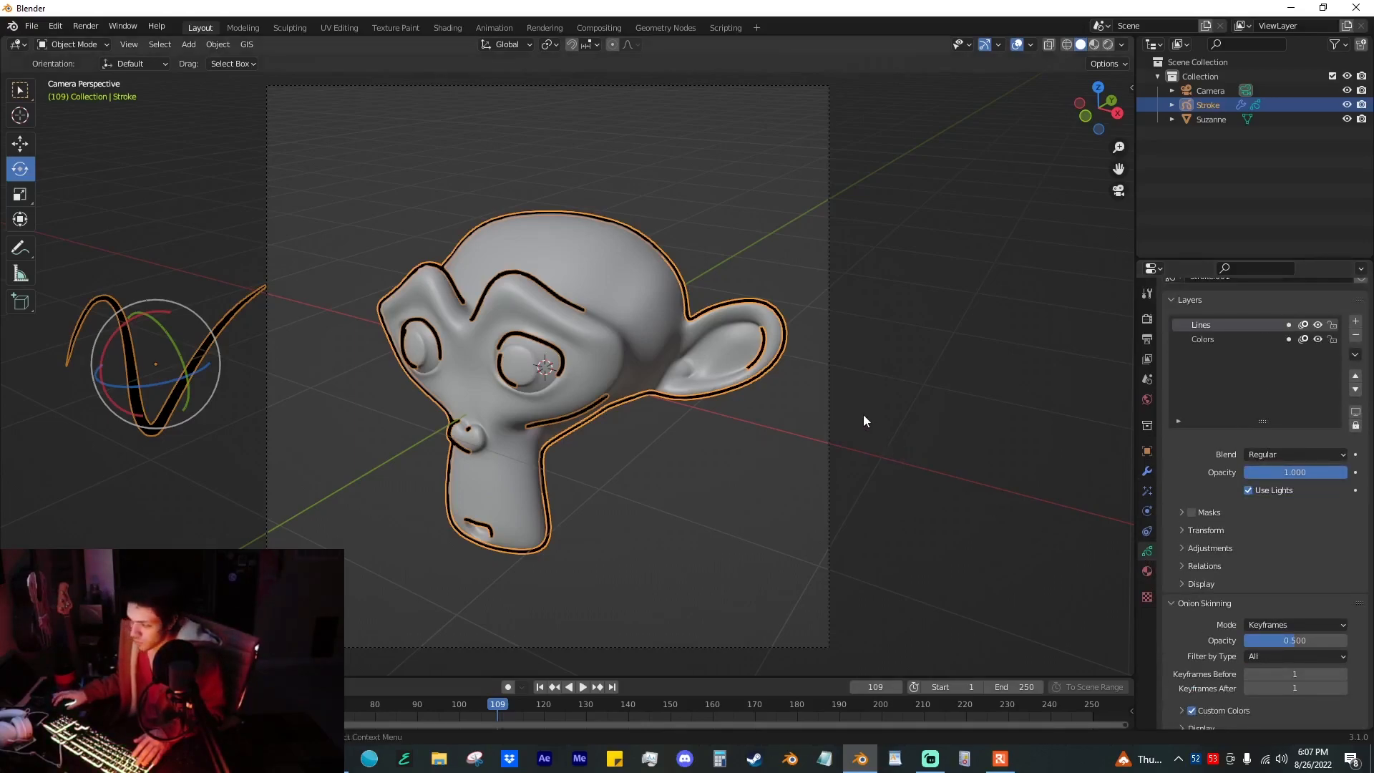
{"action": "left_click", "coordinate": [634, 321]}
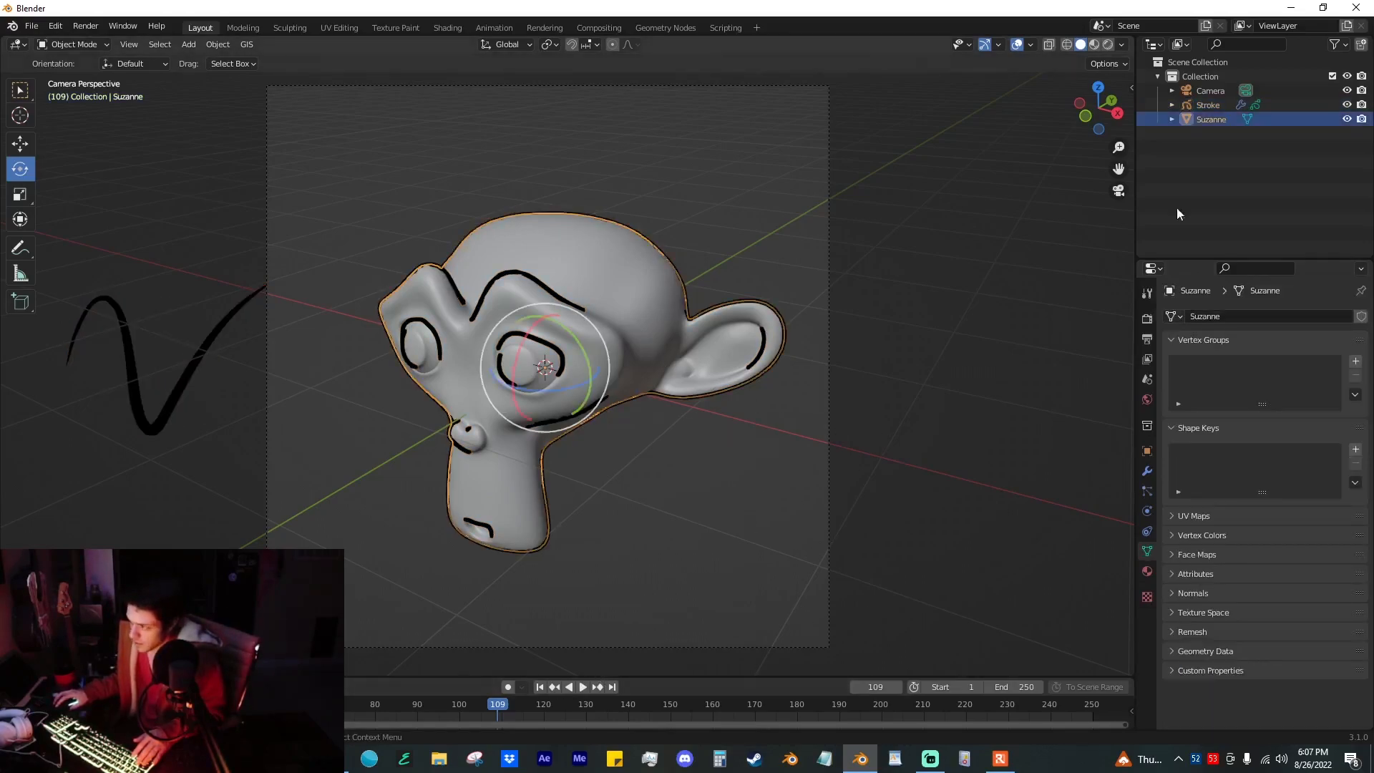
{"action": "left_click", "coordinate": [1207, 106]}
{"action": "left_click", "coordinate": [955, 683]}
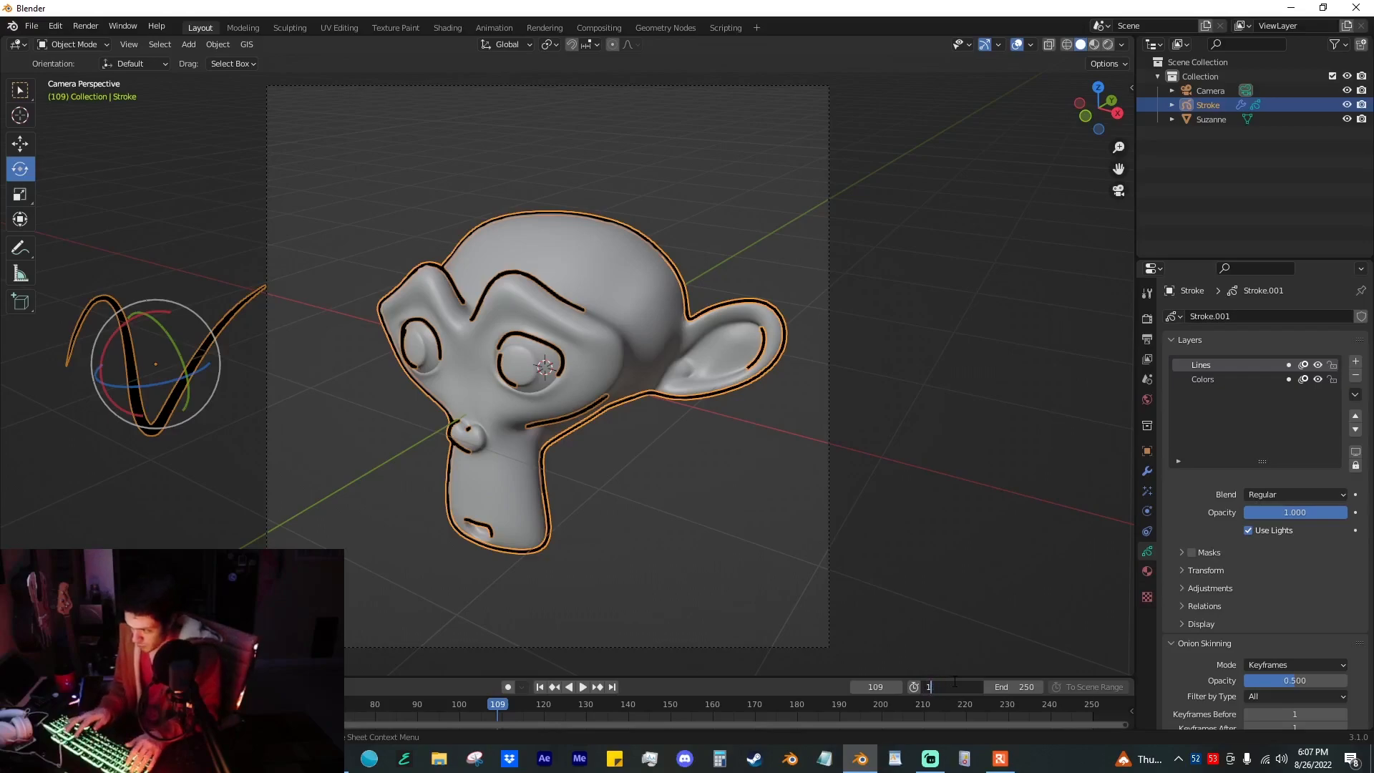
{"action": "type", "text": "110"}
{"action": "key", "text": "Return"}
{"action": "left_click", "coordinate": [680, 538]}
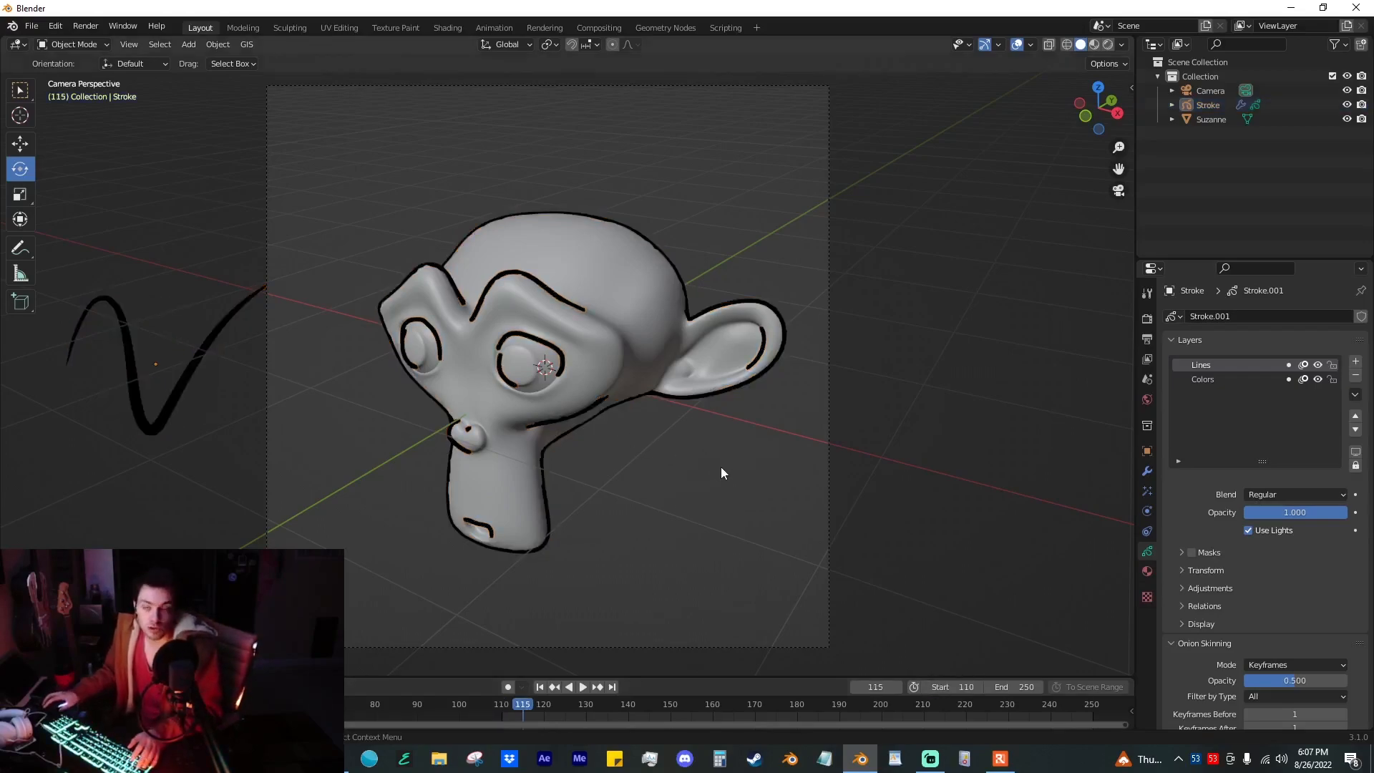
Step: Add a Noise modifier to the Grease Pencil stroke and preview it by playing the animation
{"action": "left_click", "coordinate": [591, 414]}
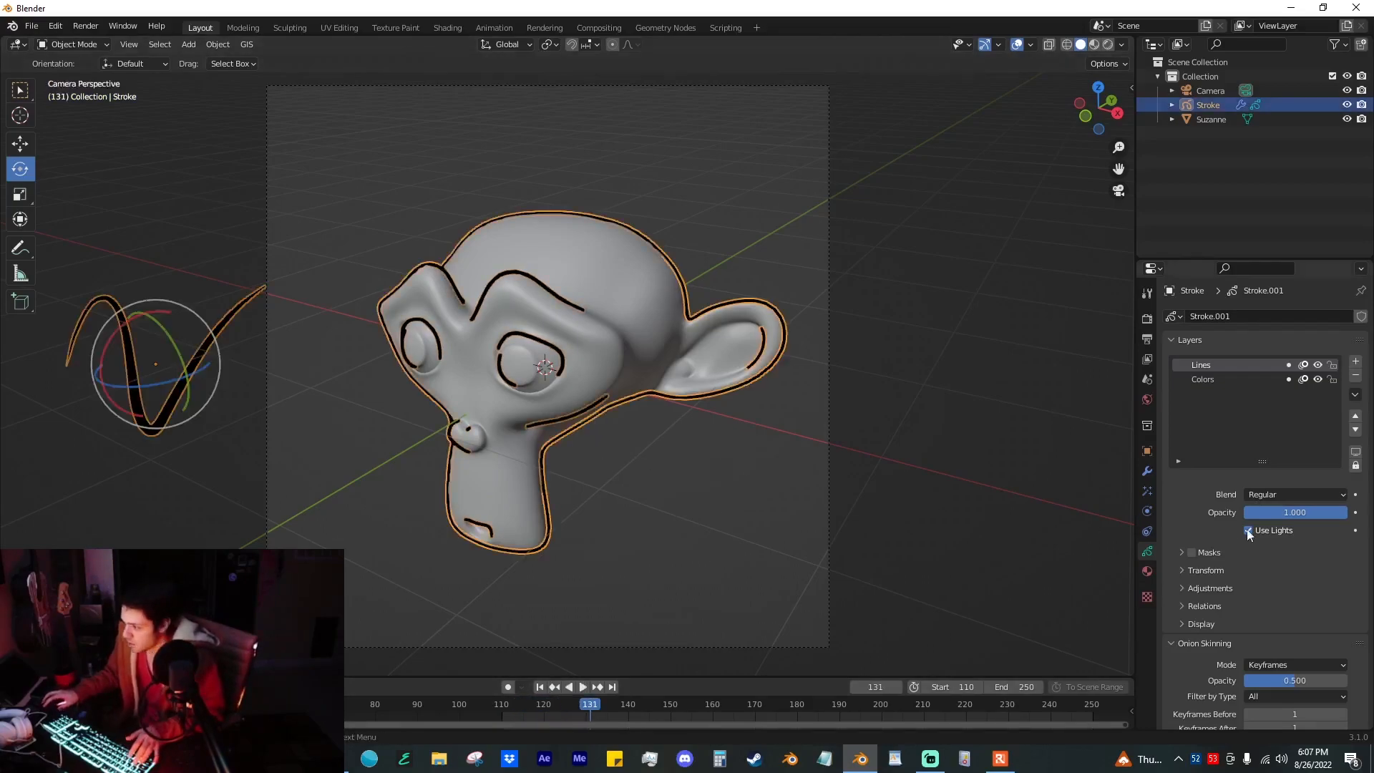
{"action": "left_click", "coordinate": [1148, 470]}
{"action": "left_click", "coordinate": [1179, 341]}
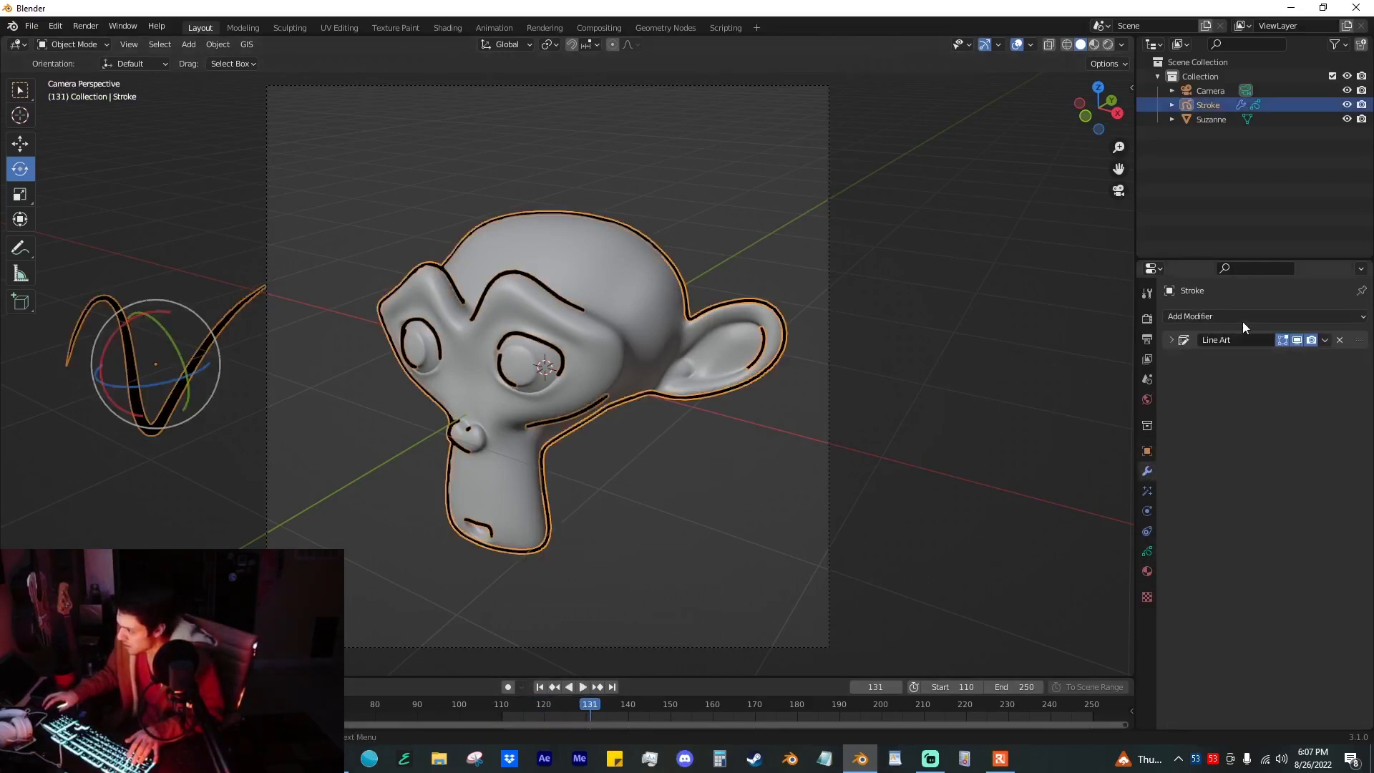
{"action": "left_click", "coordinate": [1242, 317]}
{"action": "left_click", "coordinate": [1256, 405]}
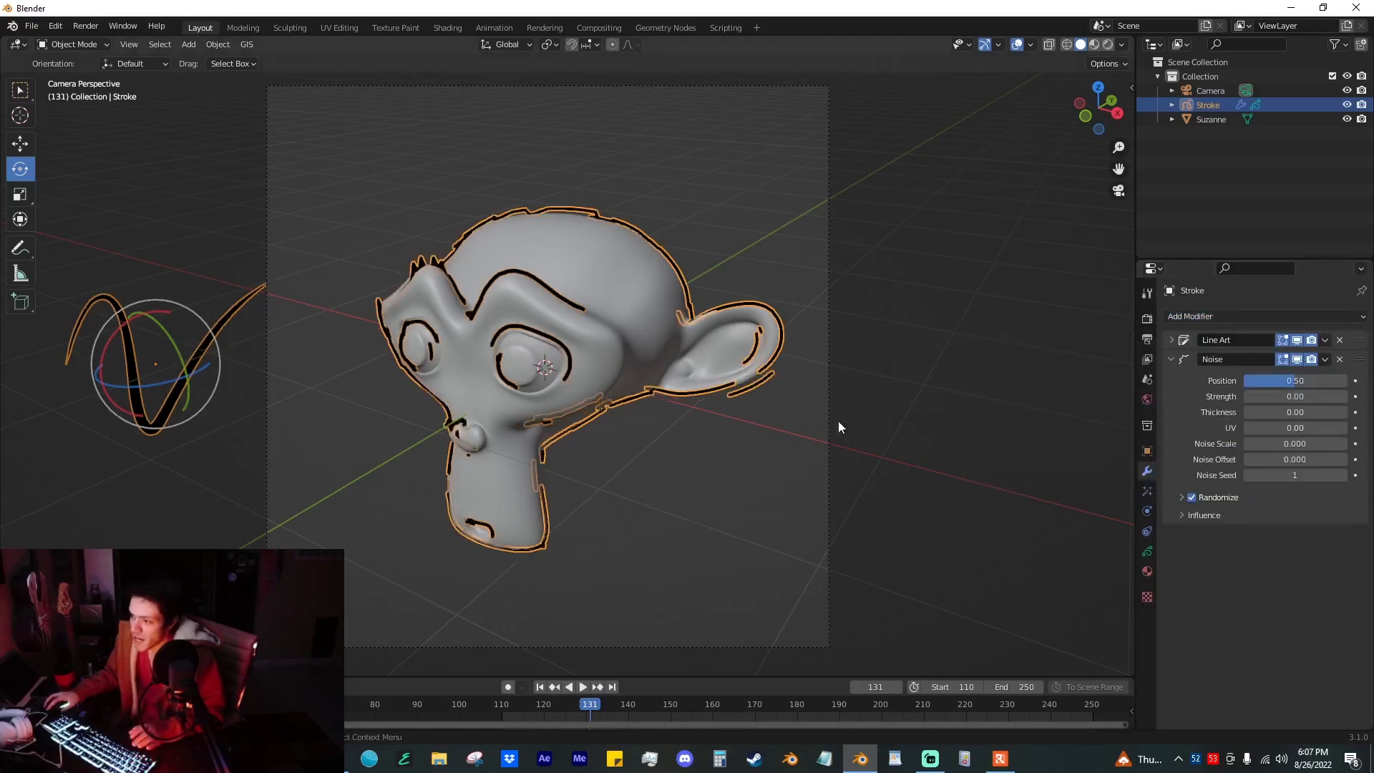
{"action": "left_click", "coordinate": [770, 449]}
{"action": "key", "text": "space"}
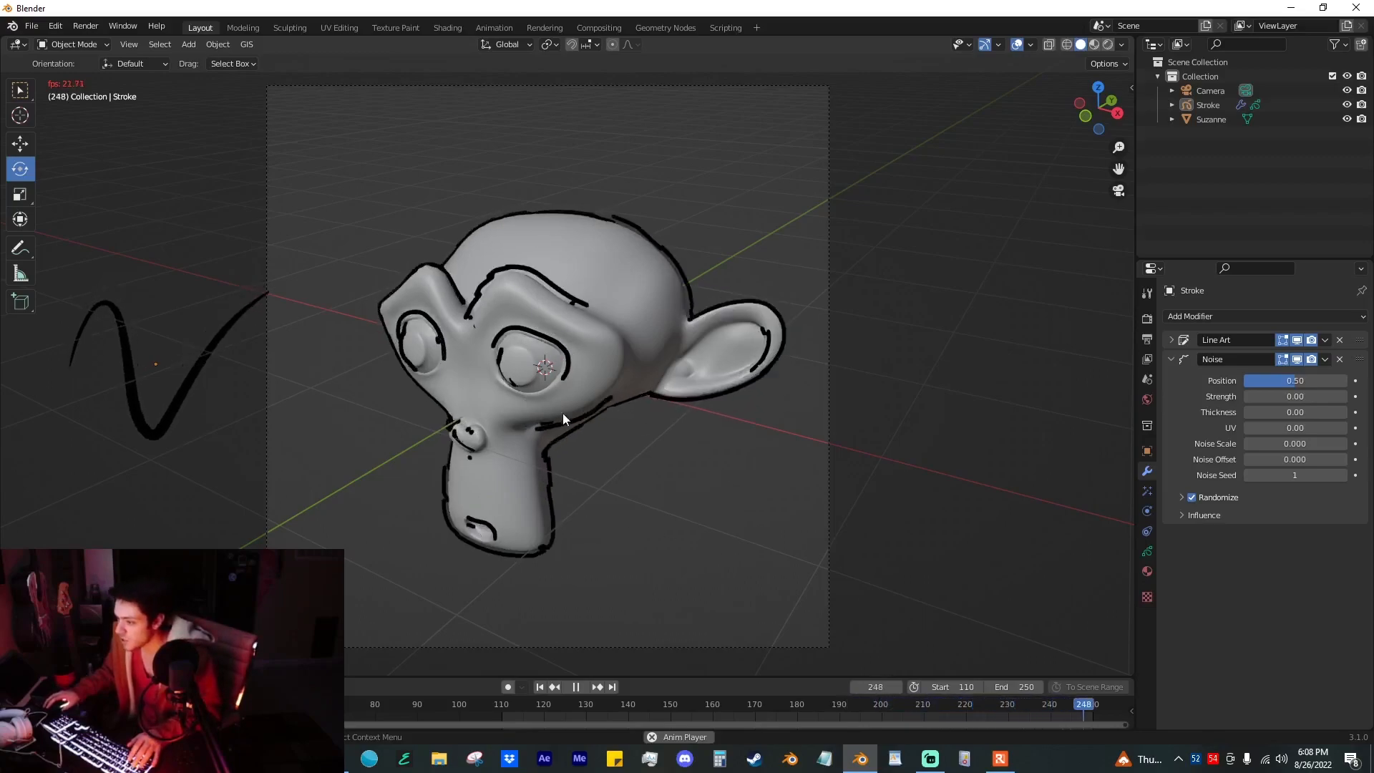
{"action": "key", "text": "space"}
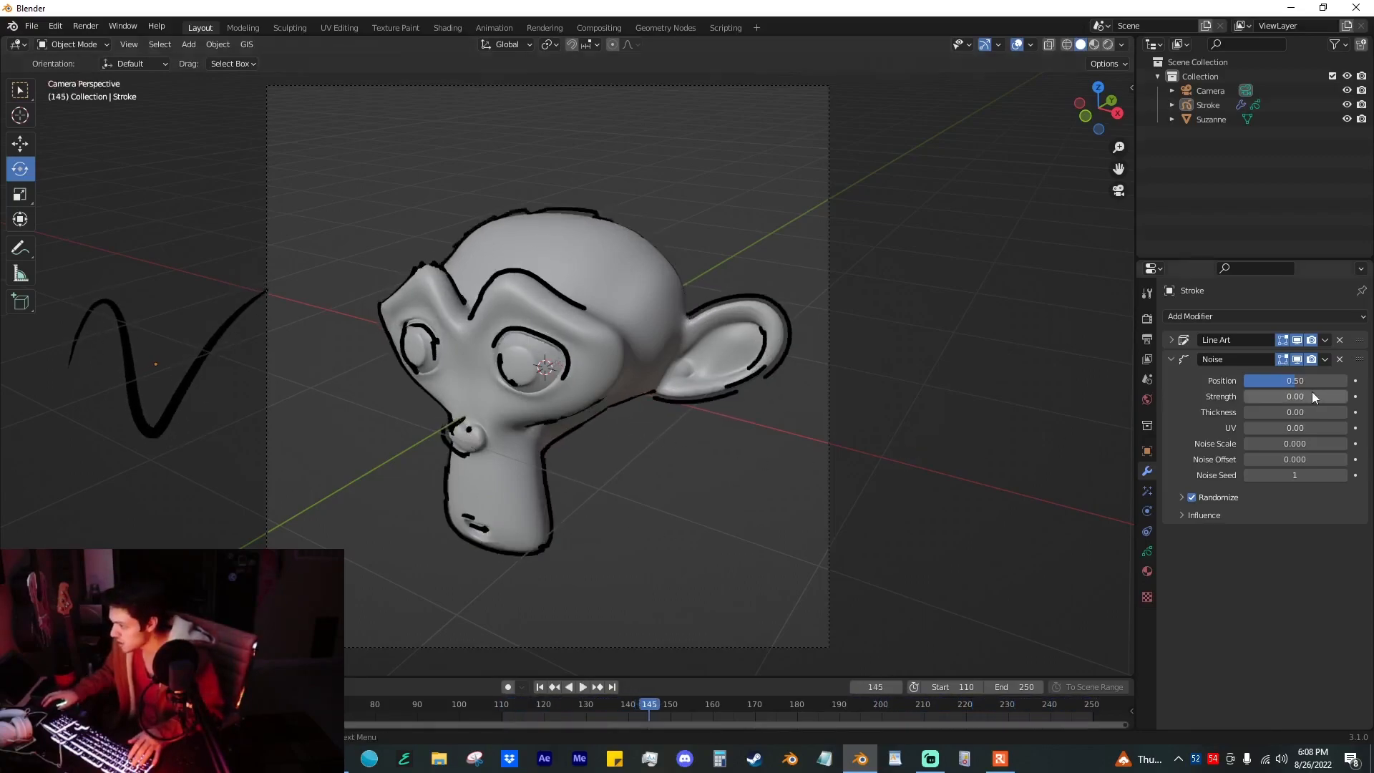
Step: Try Noise position values of 1.00 and 0.01 on the stroke
{"action": "left_click_drag", "start_coordinate": [1300, 377], "coordinate": [1351, 377]}
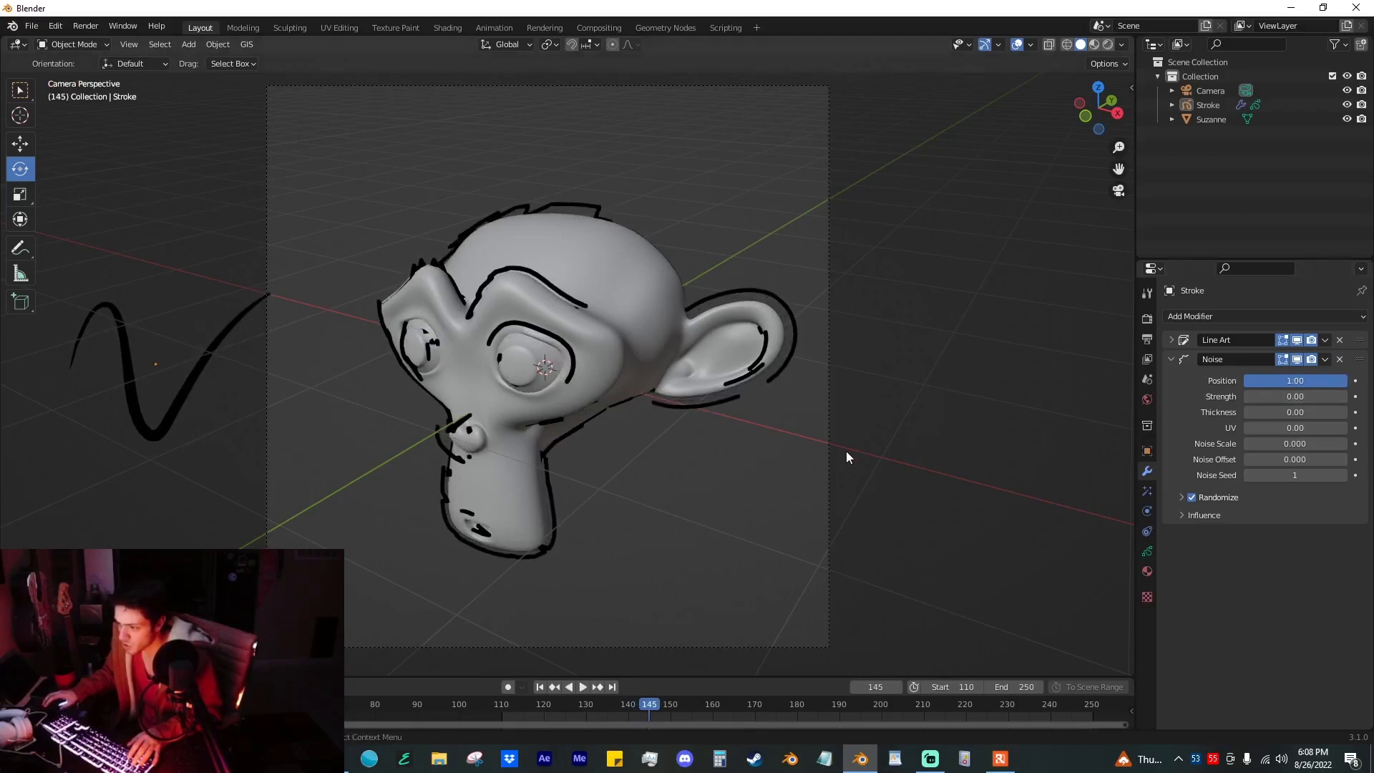
{"action": "key", "text": "space"}
{"action": "left_click_drag", "start_coordinate": [1328, 385], "coordinate": [1244, 385]}
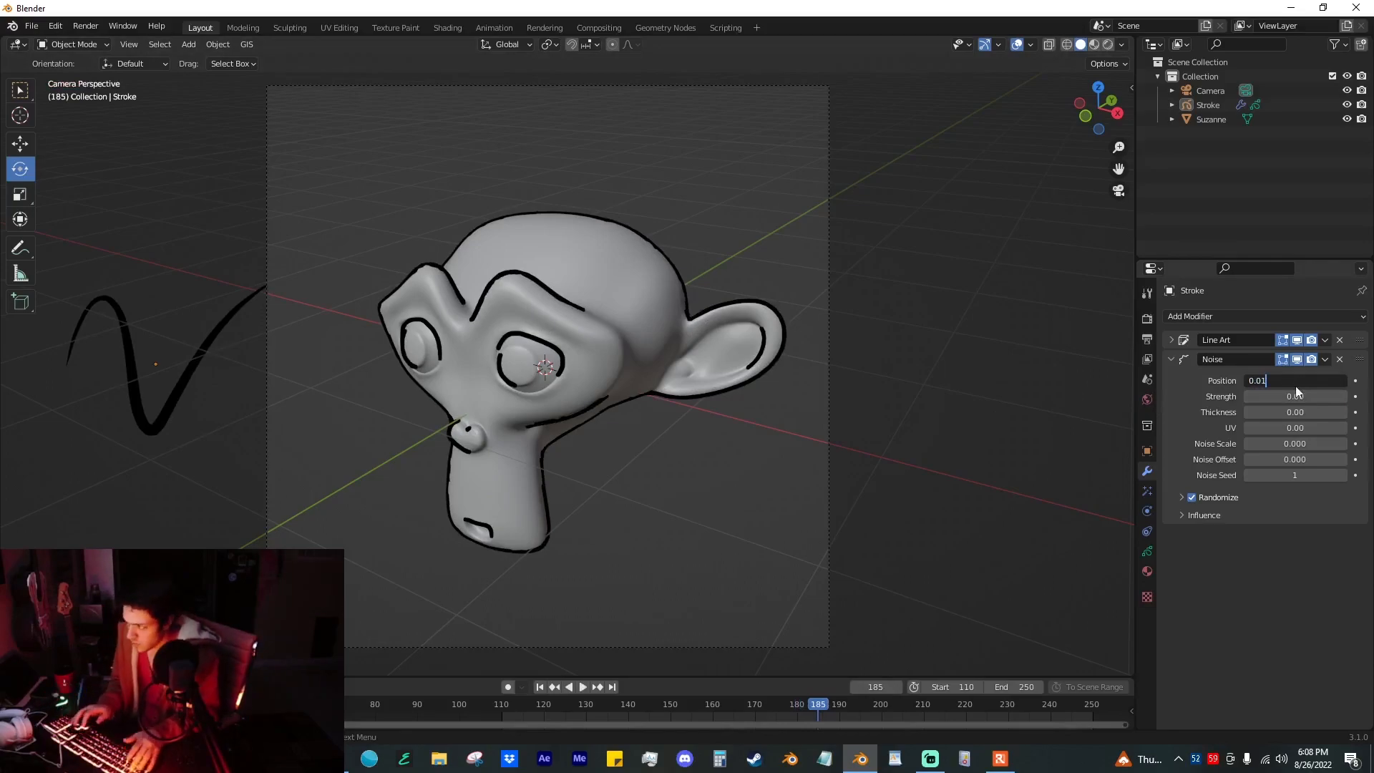
{"action": "key", "text": "Return"}
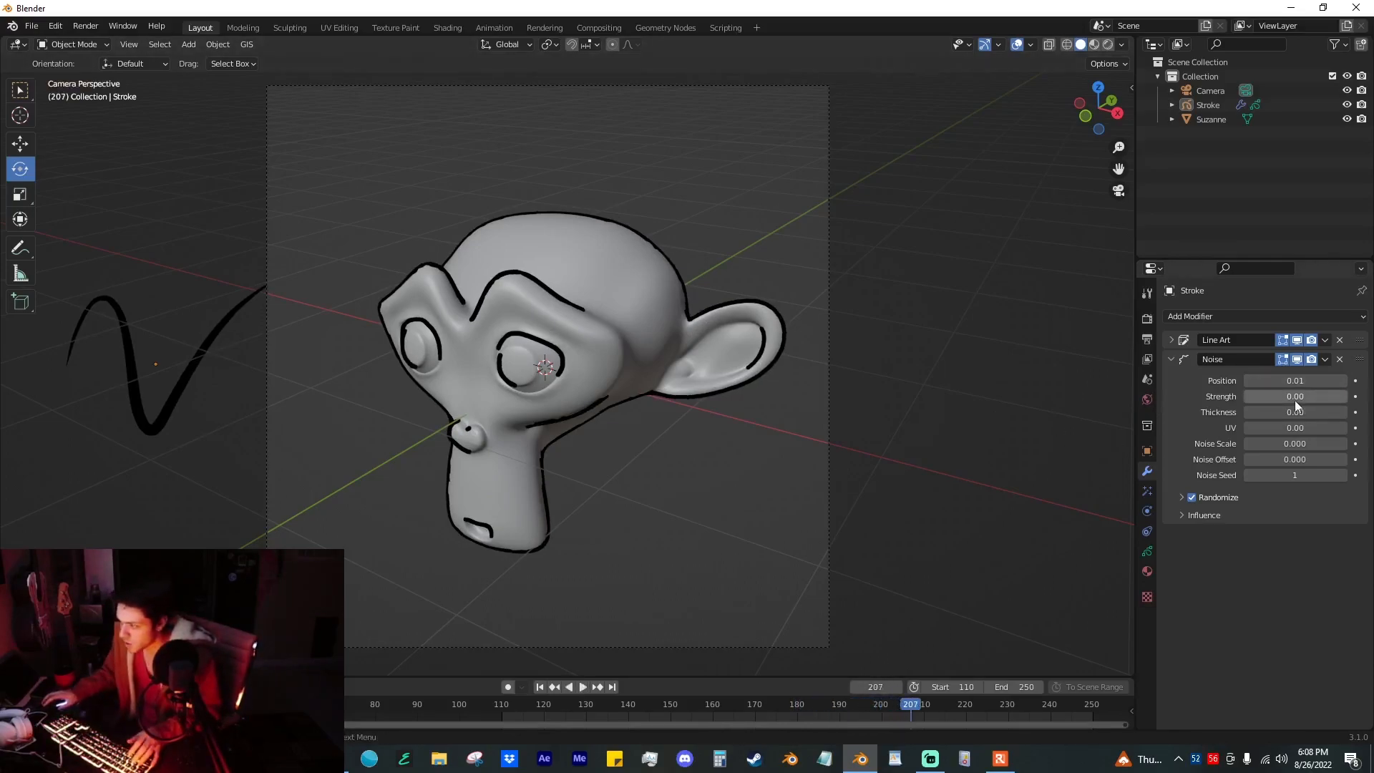
Step: Set the Noise modifier's position to 0.1 and play the animation
{"action": "left_click", "coordinate": [1311, 383]}
{"action": "type", "text": "0.1"}
{"action": "key", "text": "Return"}
{"action": "key", "text": "space"}
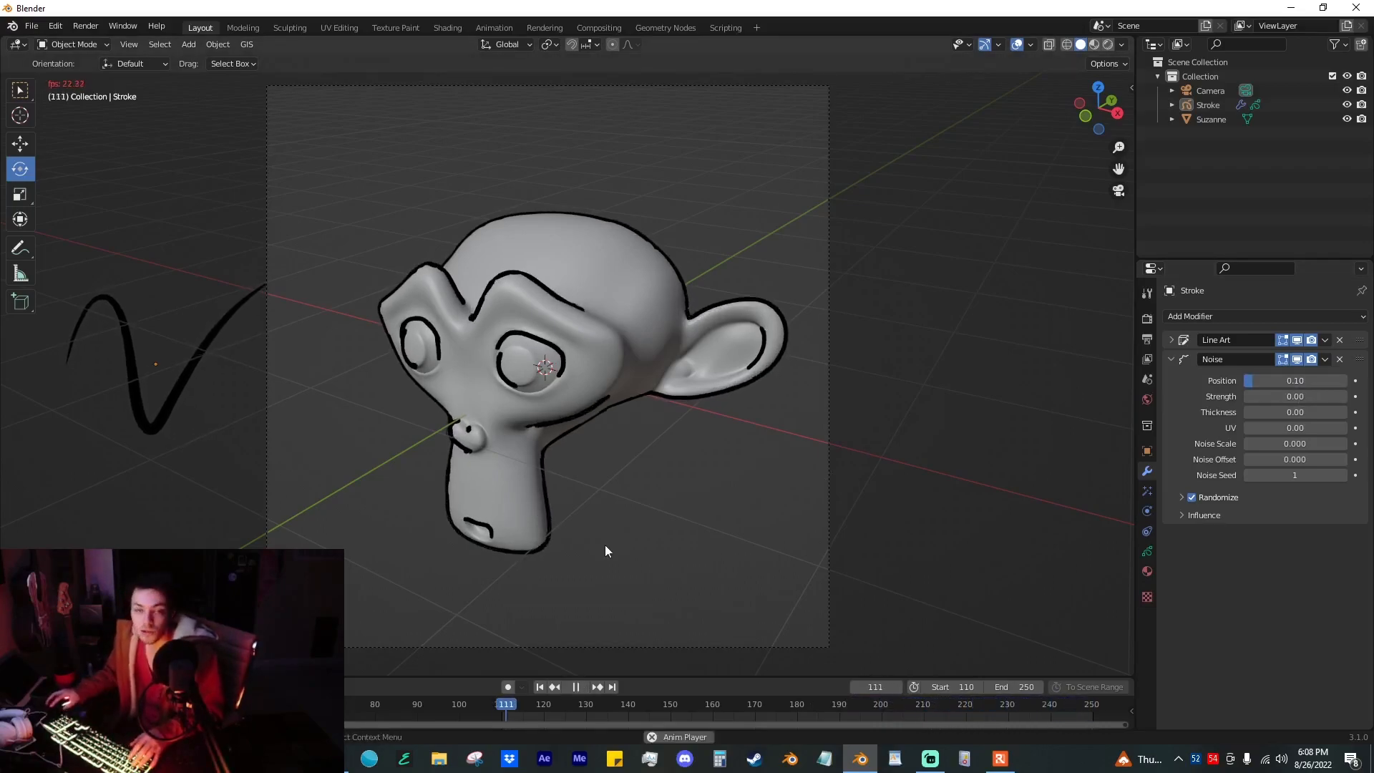
Step: Try a Noise strength of 0.95 during playback and reduce it to 0.22
{"action": "left_click_drag", "start_coordinate": [1249, 397], "coordinate": [1343, 396]}
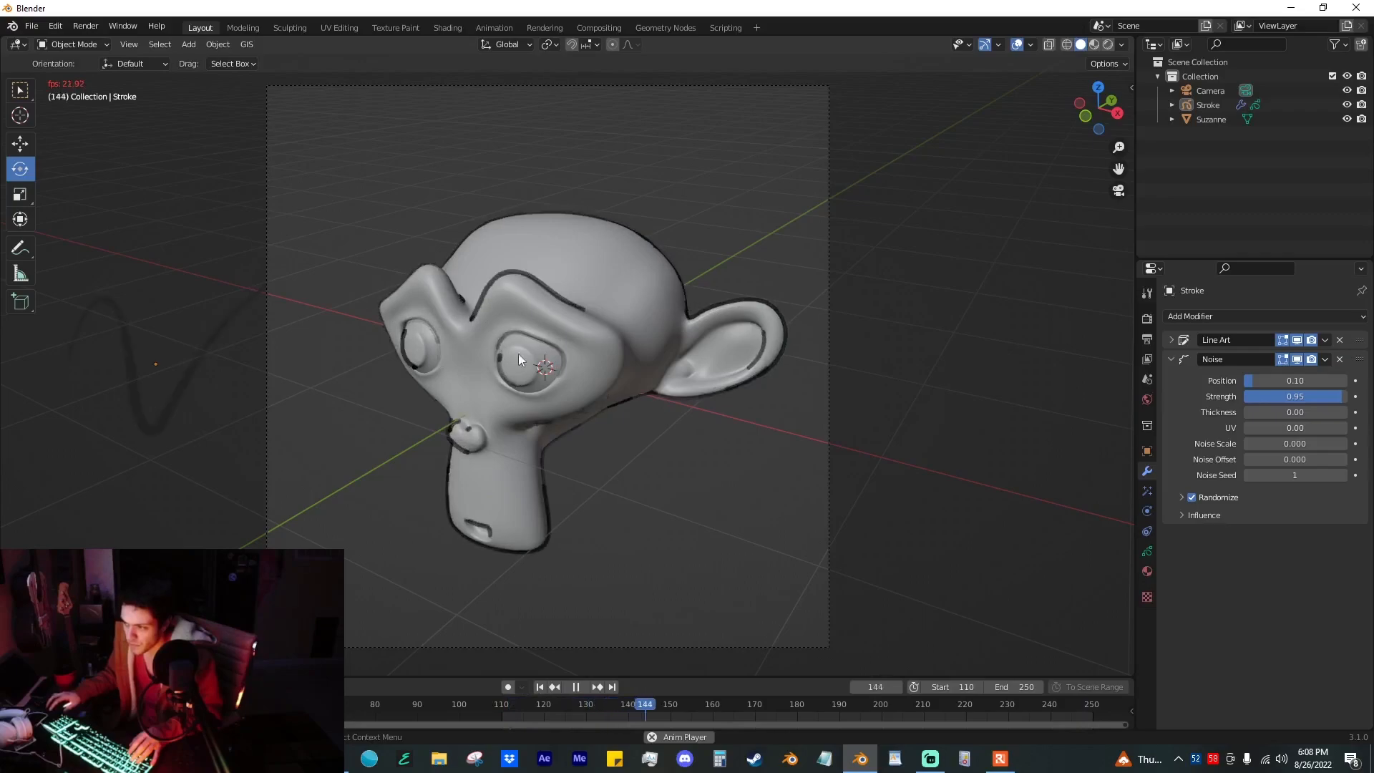
{"action": "mouse_move", "coordinate": [1329, 398]}
{"action": "left_mouse_down"}
{"action": "mouse_move", "coordinate": [1229, 398]}
{"action": "mouse_move", "coordinate": [1266, 397]}
{"action": "left_mouse_up"}
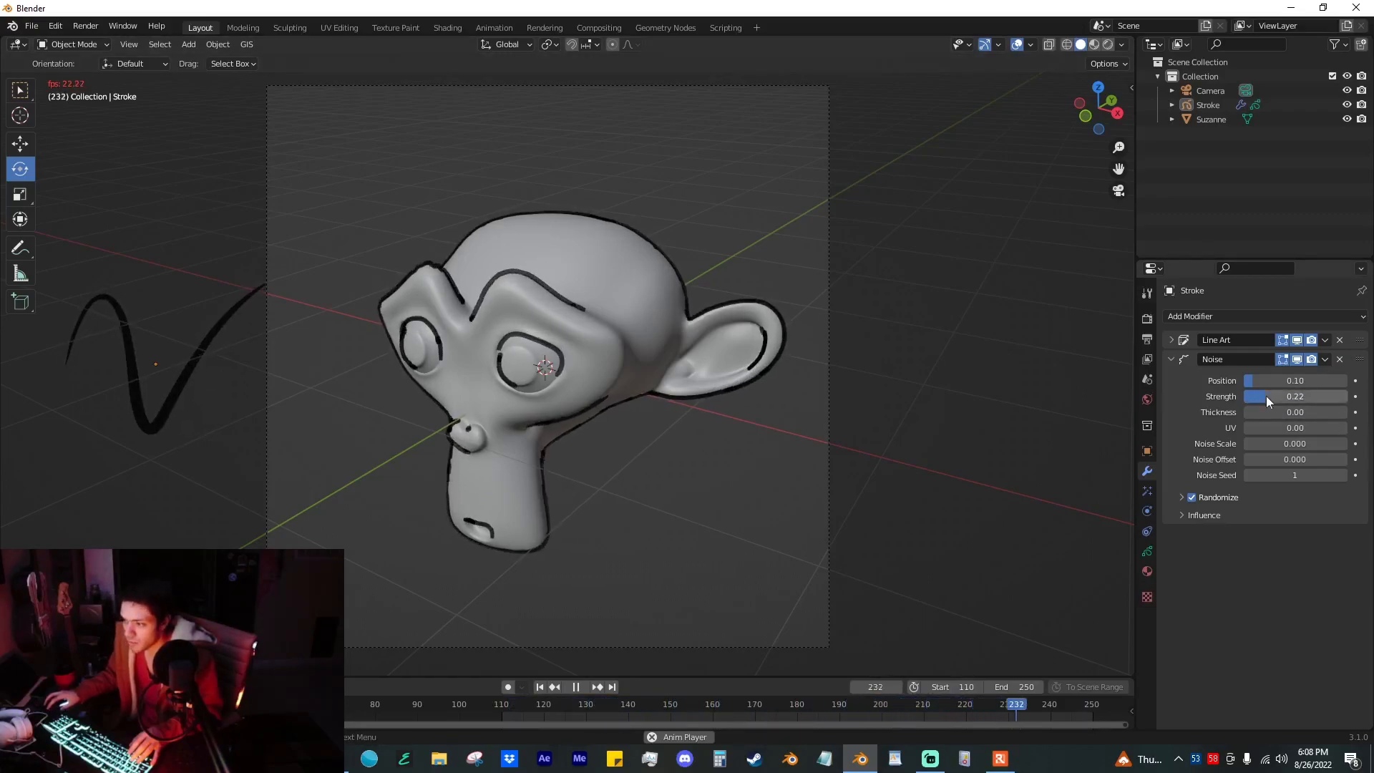
{"action": "key", "text": "space"}
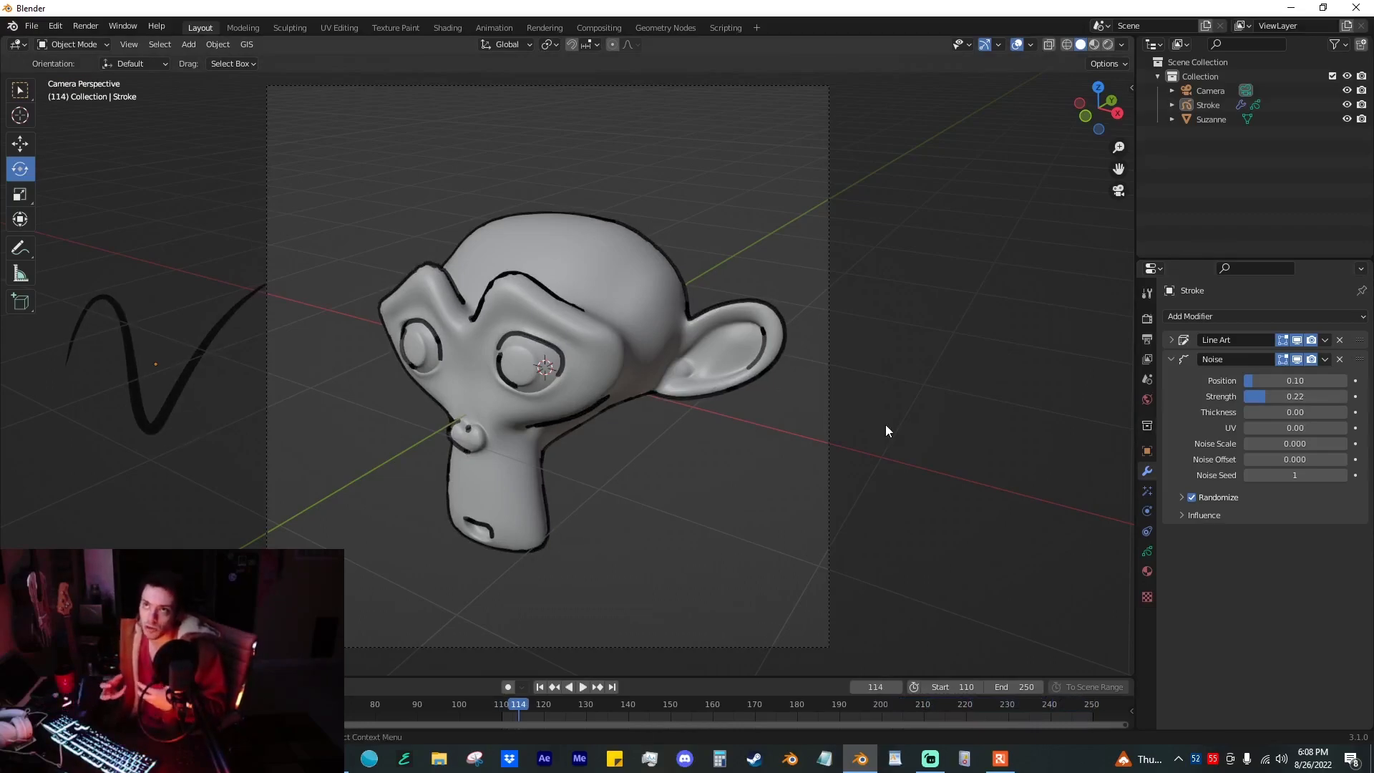
Step: Raise the Noise thickness to 1.00 and play the animation to check the varying line width
{"action": "left_click_drag", "start_coordinate": [1285, 411], "coordinate": [1348, 411]}
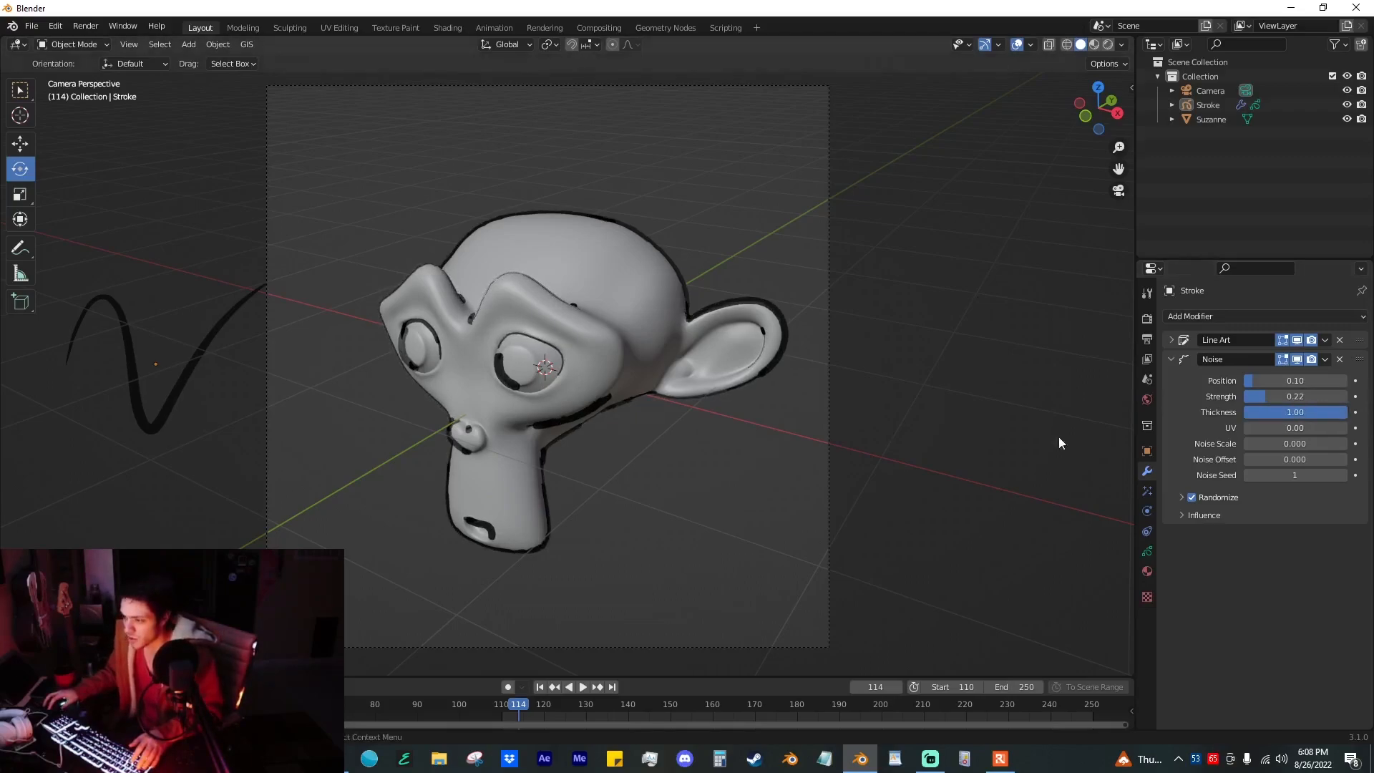
{"action": "key", "text": "space"}
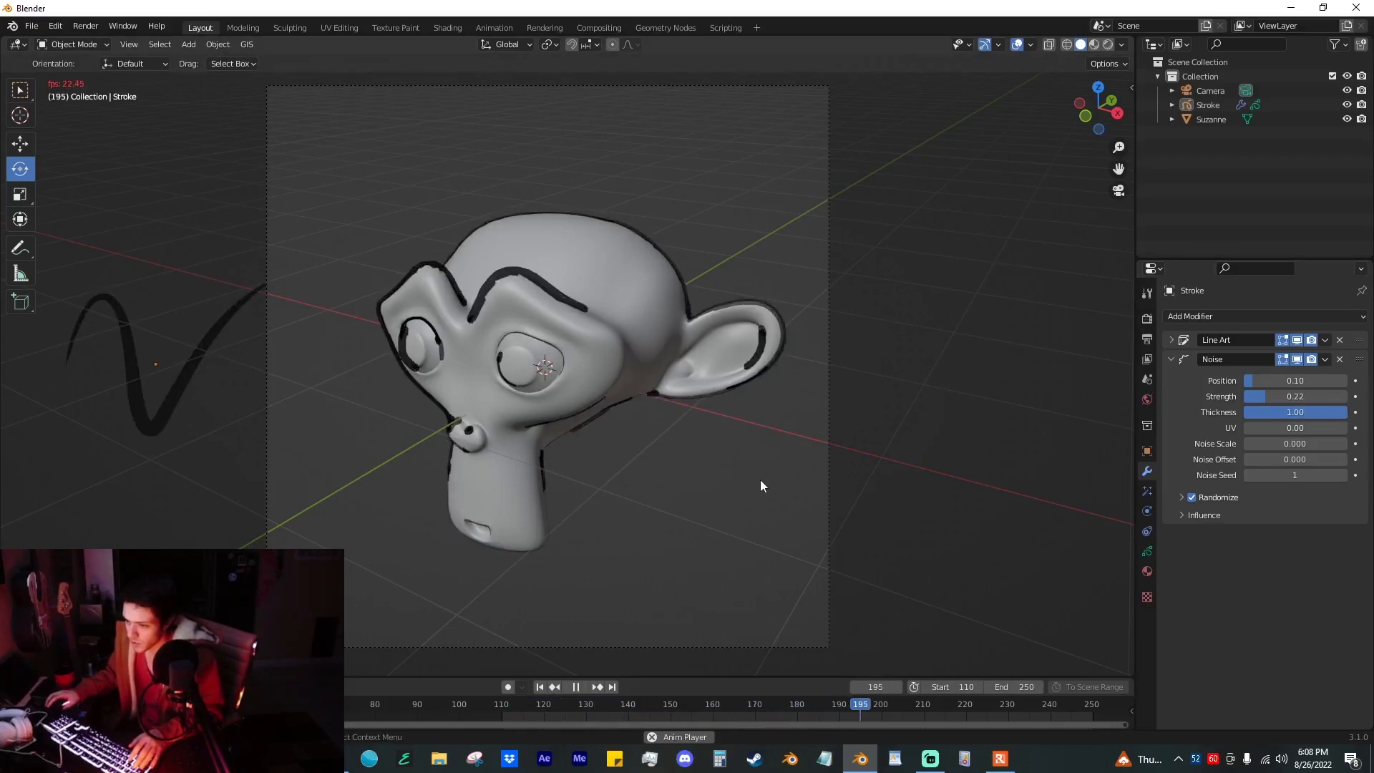
{"action": "left_click", "coordinate": [192, 375]}
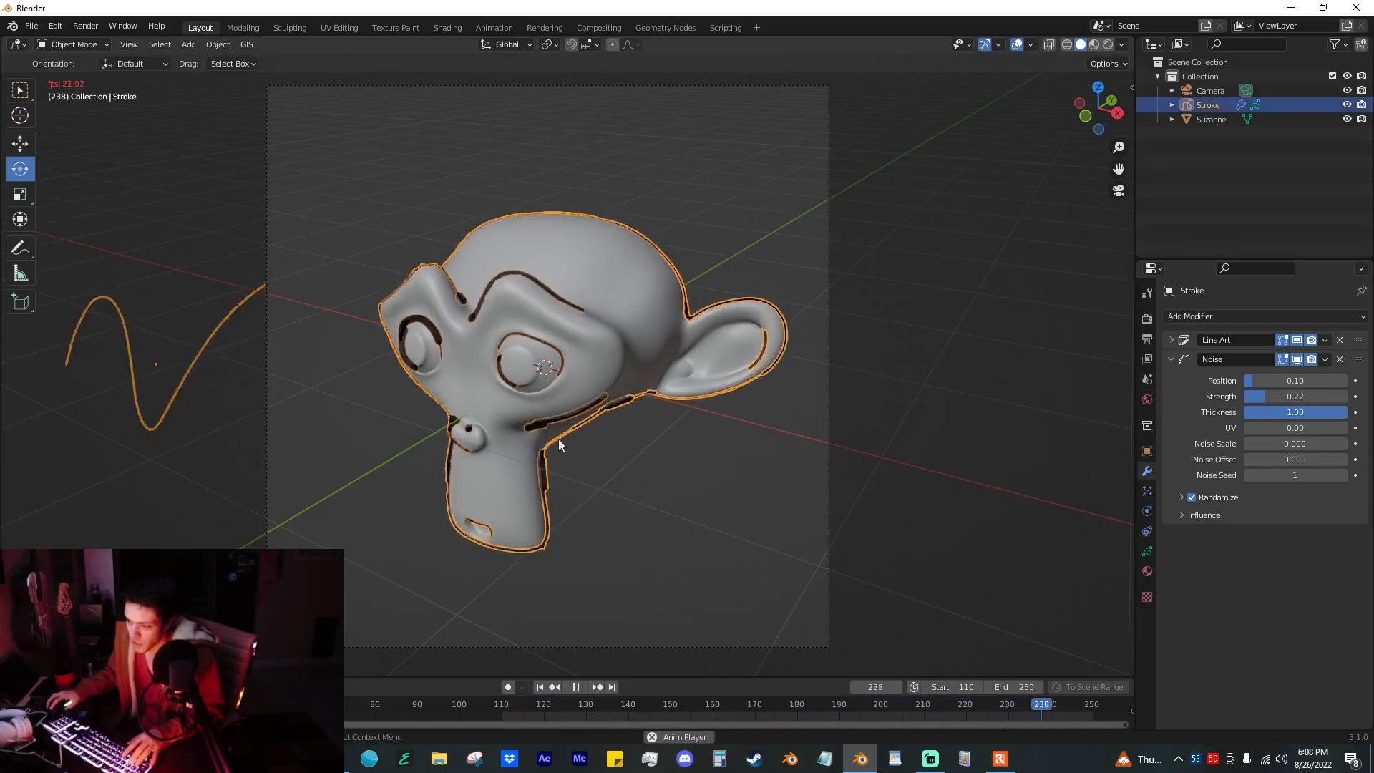
{"action": "left_click", "coordinate": [620, 453]}
{"action": "key", "text": "space"}
Step: Set the Noise strength to 0.02 and its thickness to 0.68 while previewing the animation
{"action": "mouse_move", "coordinate": [1303, 413]}
{"action": "left_mouse_down"}
{"action": "mouse_move", "coordinate": [1288, 413]}
{"action": "mouse_move", "coordinate": [1312, 398]}
{"action": "left_mouse_up"}
{"action": "key", "text": "space"}
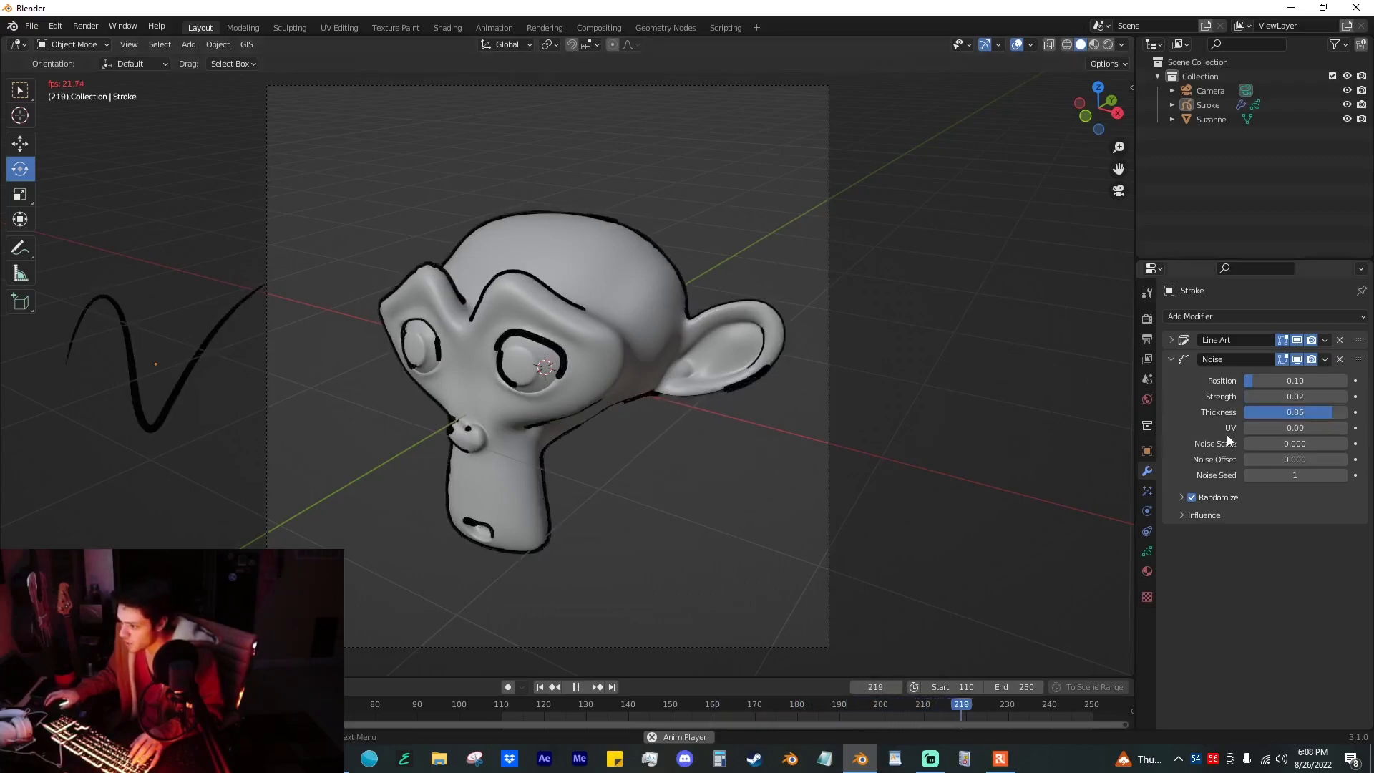
{"action": "left_click_drag", "start_coordinate": [1292, 412], "coordinate": [1273, 412]}
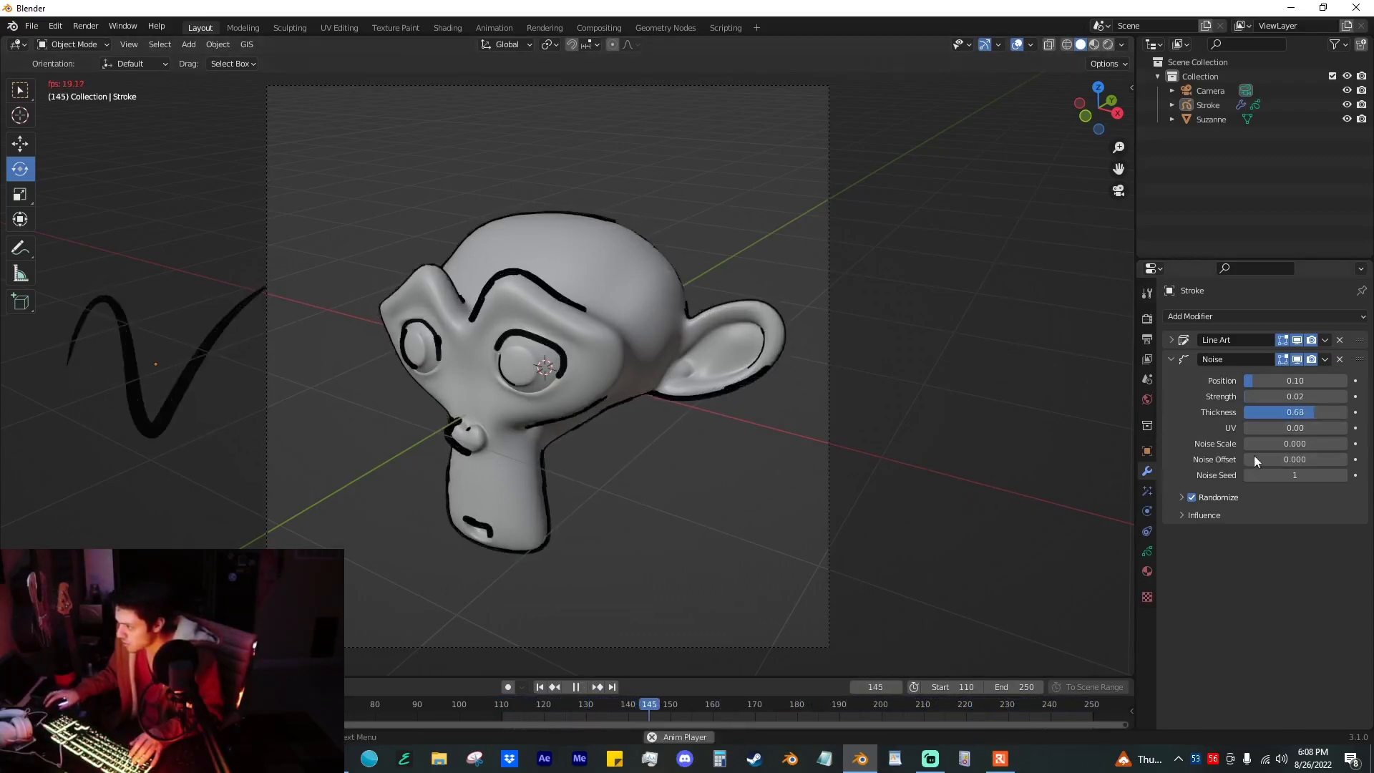
Step: Set the Noise modifier's noise scale to 0.463 while the animation plays
{"action": "left_click_drag", "start_coordinate": [1259, 443], "coordinate": [1297, 443]}
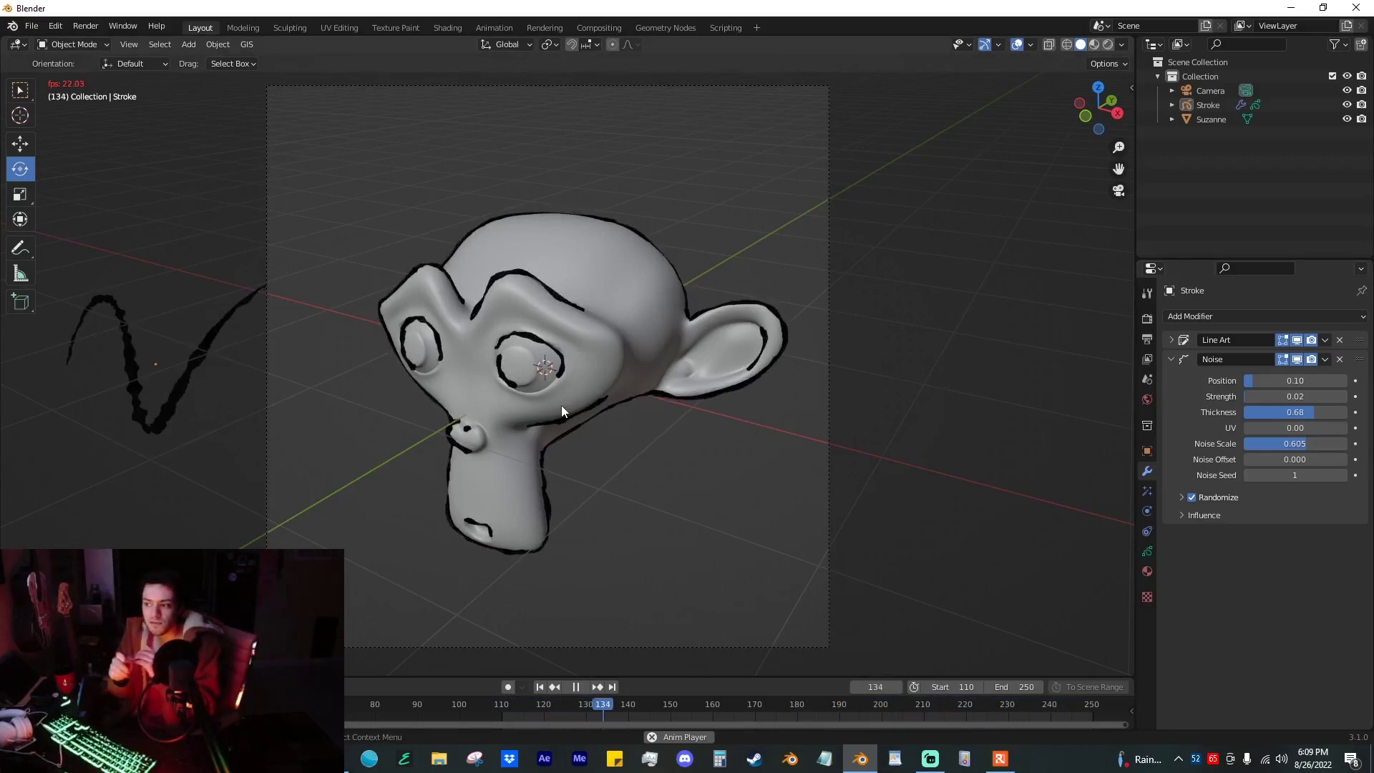
{"action": "left_click_drag", "start_coordinate": [1295, 444], "coordinate": [1285, 445]}
Step: Try different randomize step values for the Noise modifier during playback and return the step to 4
{"action": "left_click", "coordinate": [1182, 497]}
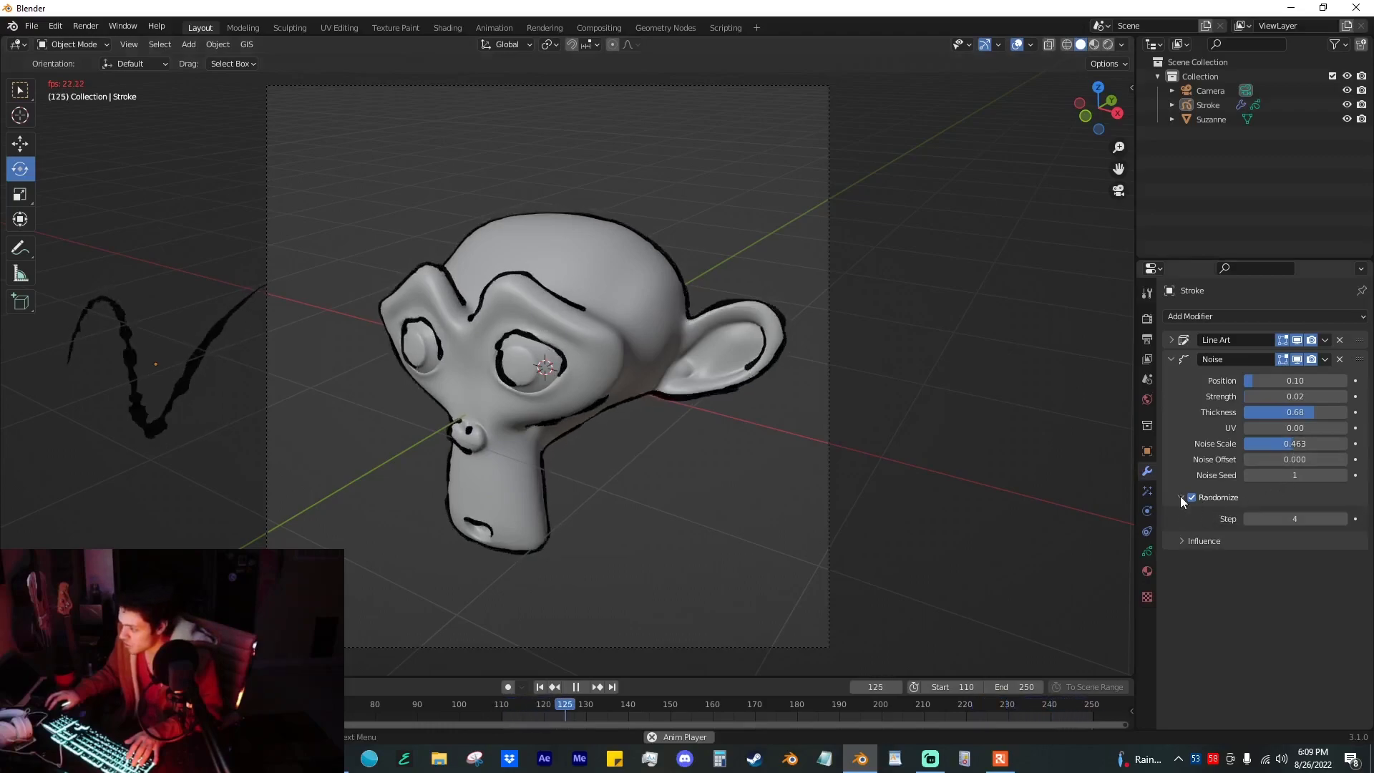
{"action": "left_click", "coordinate": [1343, 519]}
{"action": "left_click", "coordinate": [1343, 519]}
{"action": "left_click", "coordinate": [1343, 518]}
{"action": "left_click_drag", "start_coordinate": [1247, 521], "coordinate": [1235, 521]}
{"action": "left_click", "coordinate": [1343, 519]}
{"action": "left_click", "coordinate": [1342, 519]}
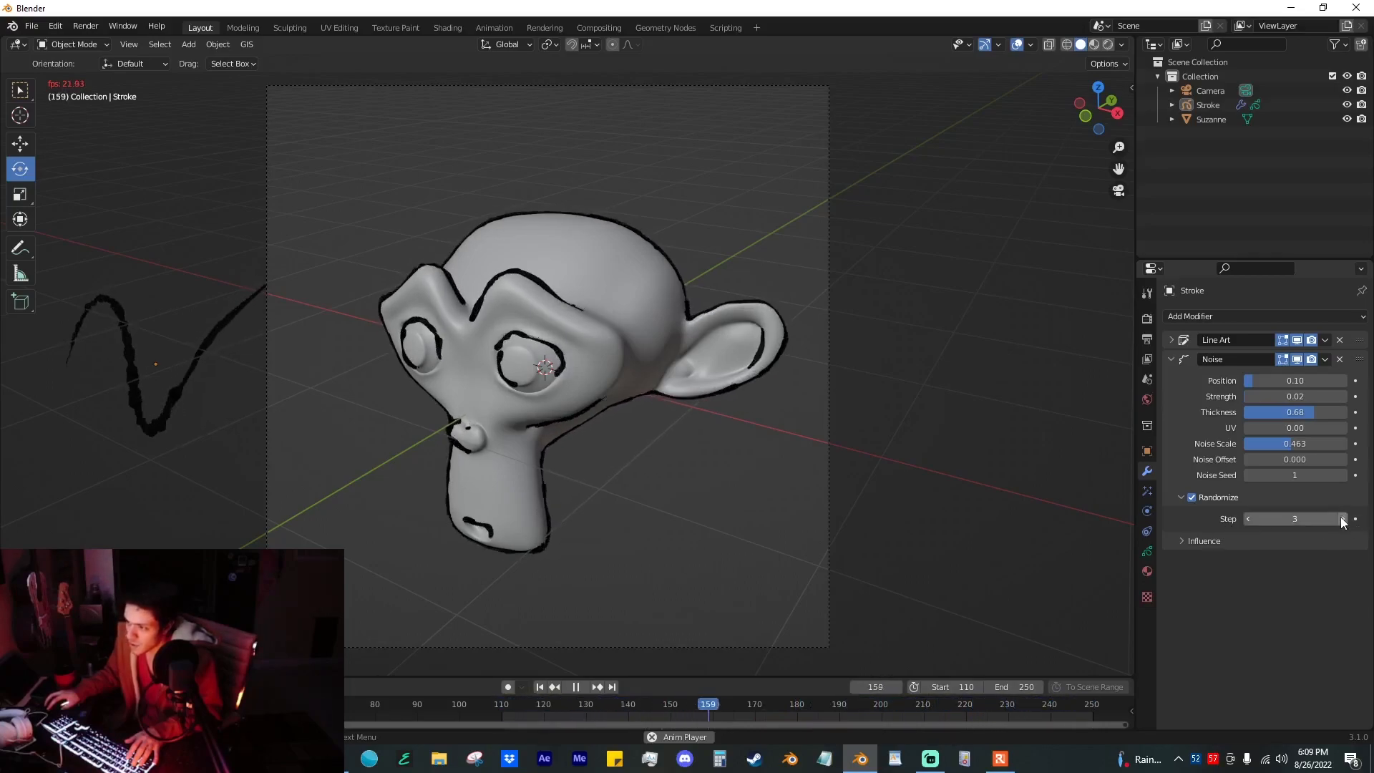
{"action": "left_click", "coordinate": [1342, 519]}
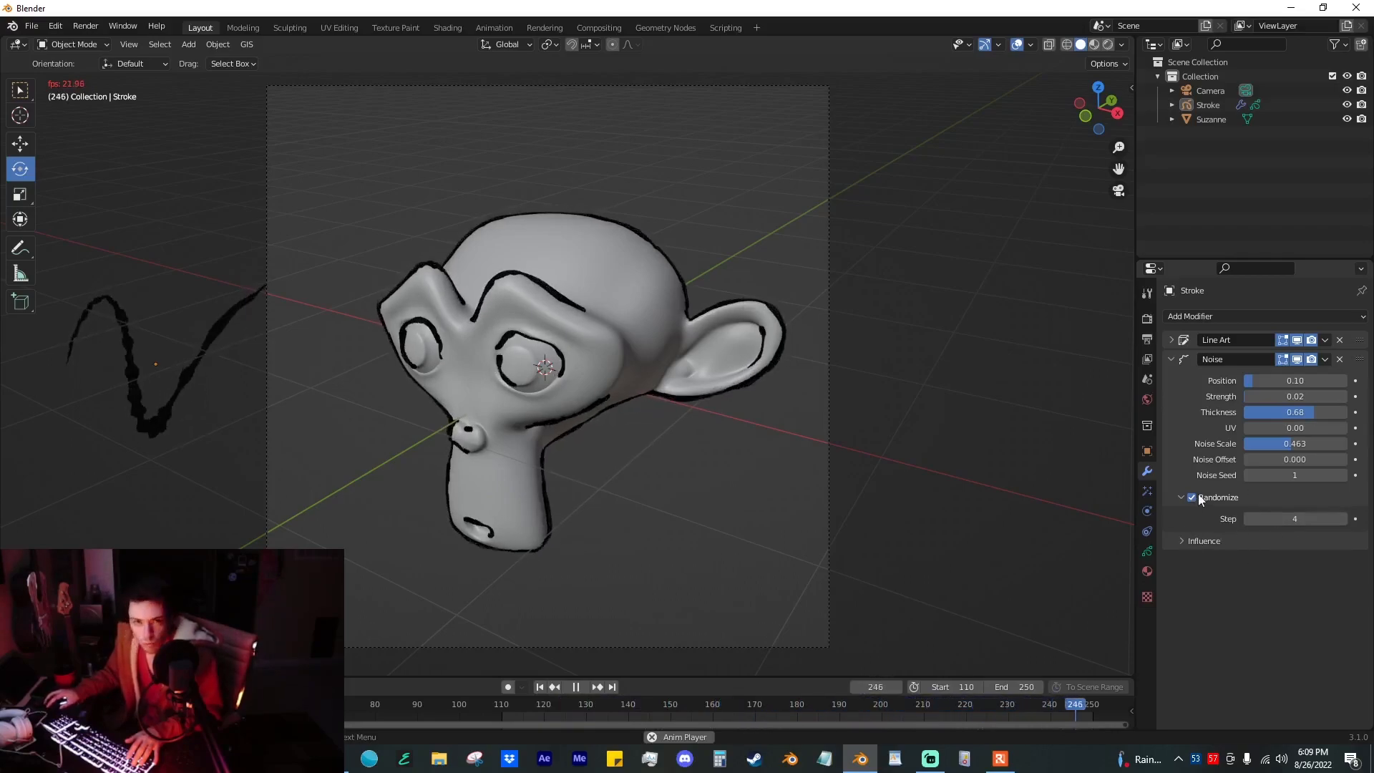
Step: Inspect the Noise modifier's influence settings, collapse the expanded sections and stop the playback
{"action": "left_click", "coordinate": [1196, 542]}
{"action": "left_click", "coordinate": [1192, 543]}
{"action": "left_click", "coordinate": [1190, 545]}
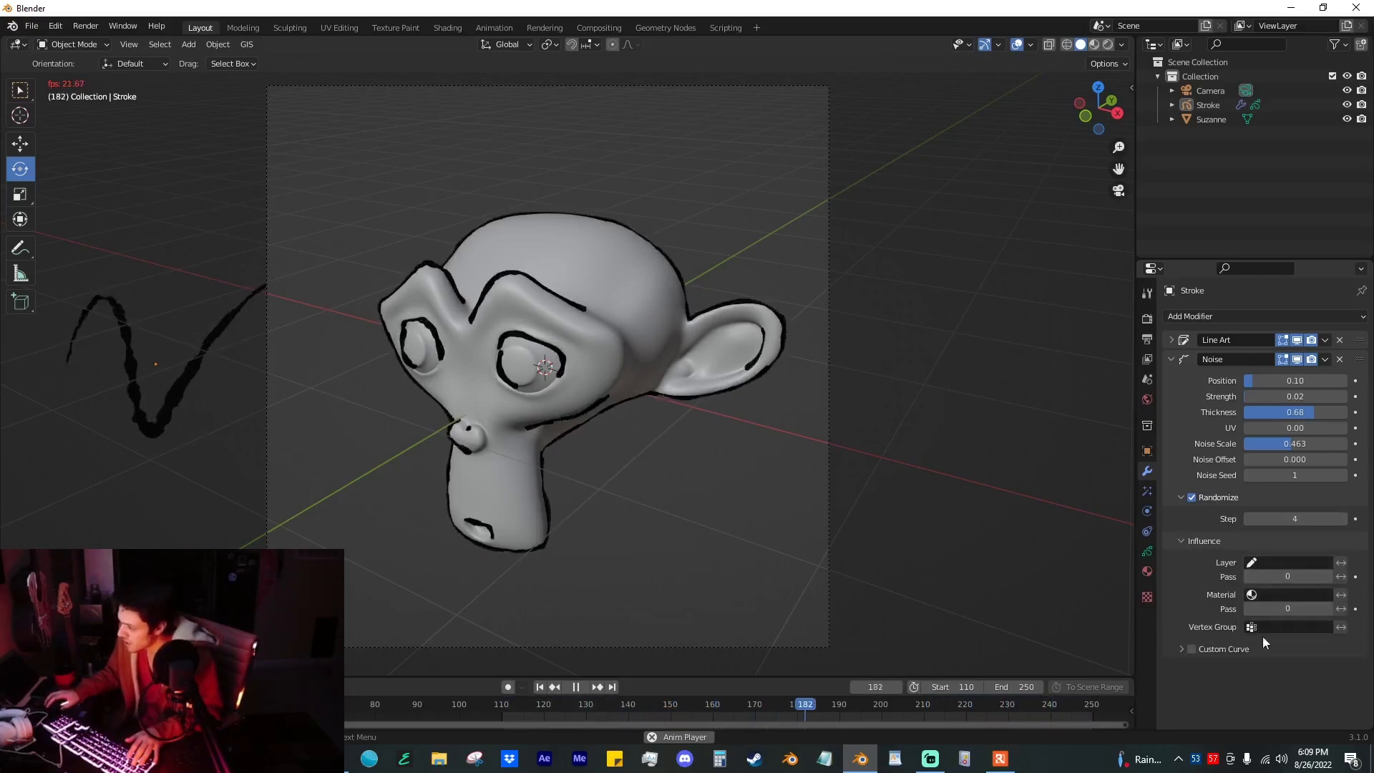
{"action": "left_click", "coordinate": [1183, 542]}
{"action": "left_click", "coordinate": [1179, 499]}
{"action": "key", "text": "space"}
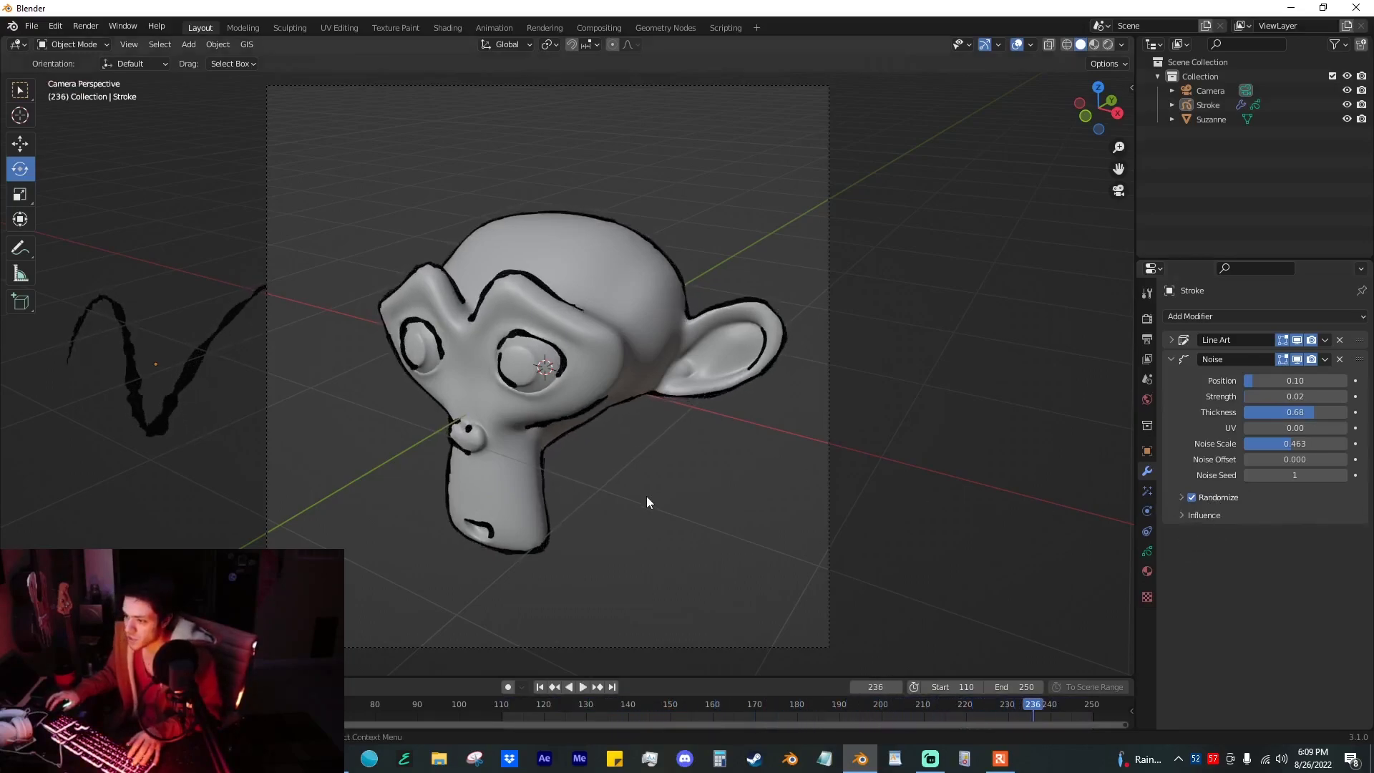
Step: Switch the viewport to rendered shading and add a Sun light to the scene
{"action": "left_click", "coordinate": [653, 280]}
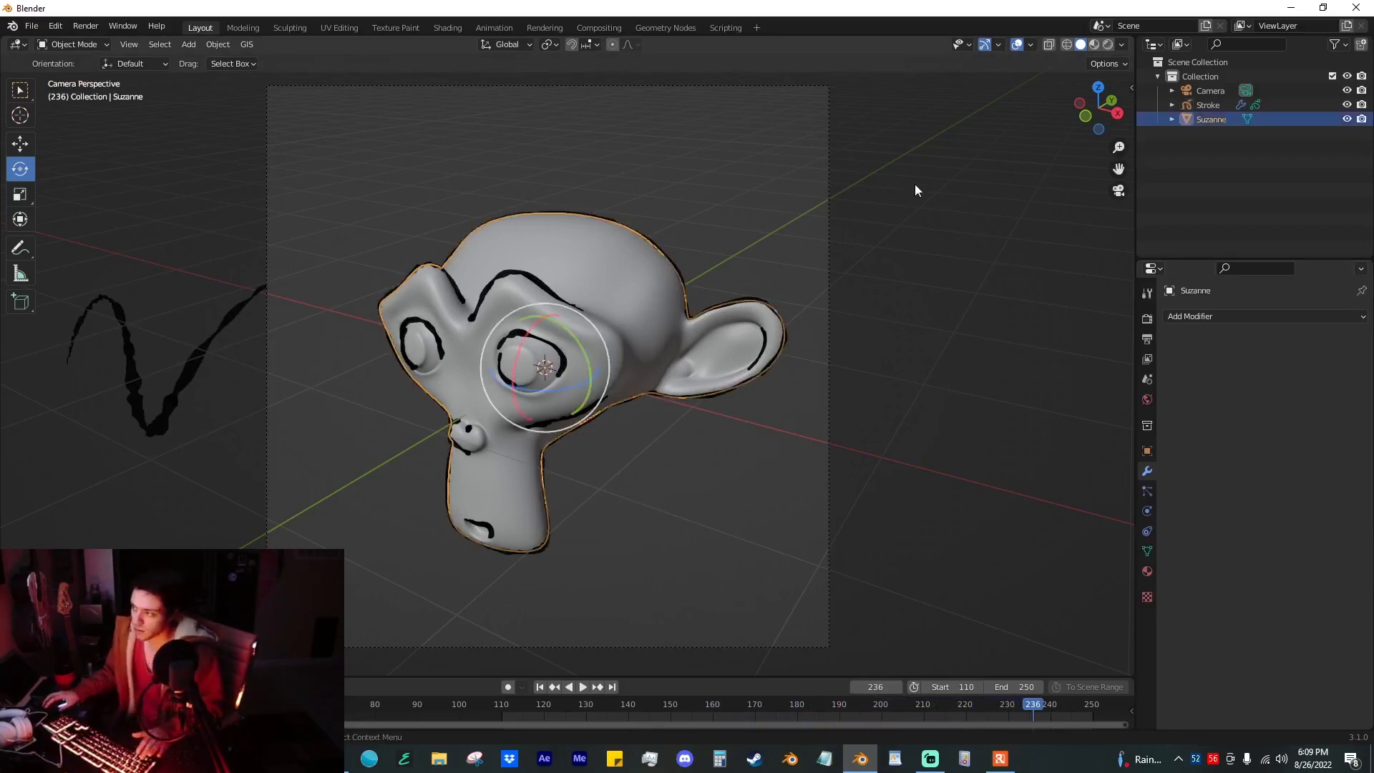
{"action": "left_click", "coordinate": [1093, 46]}
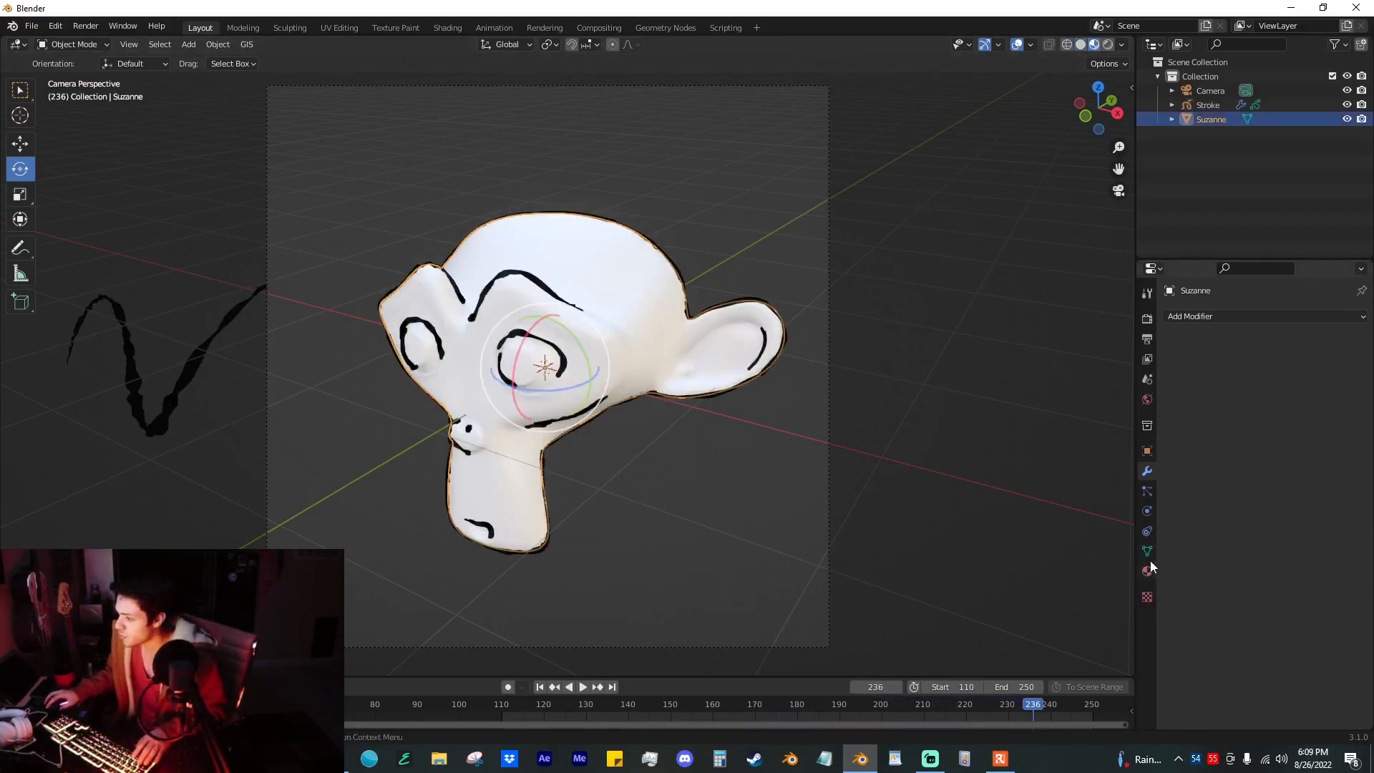
{"action": "left_click", "coordinate": [1108, 44]}
{"action": "left_click", "coordinate": [792, 259]}
{"action": "key", "text": "shift+a"}
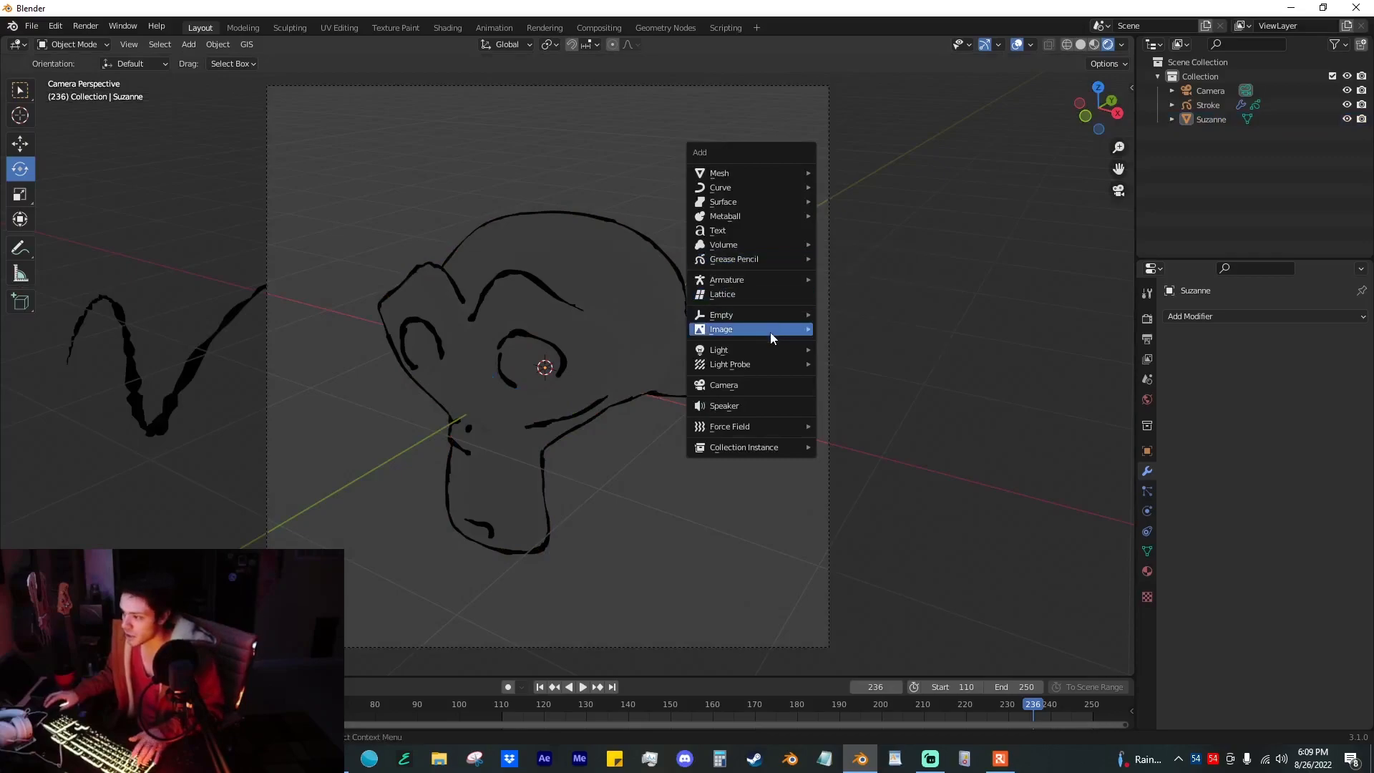
{"action": "mouse_move", "coordinate": [759, 349]}
{"action": "left_click", "coordinate": [877, 364]}
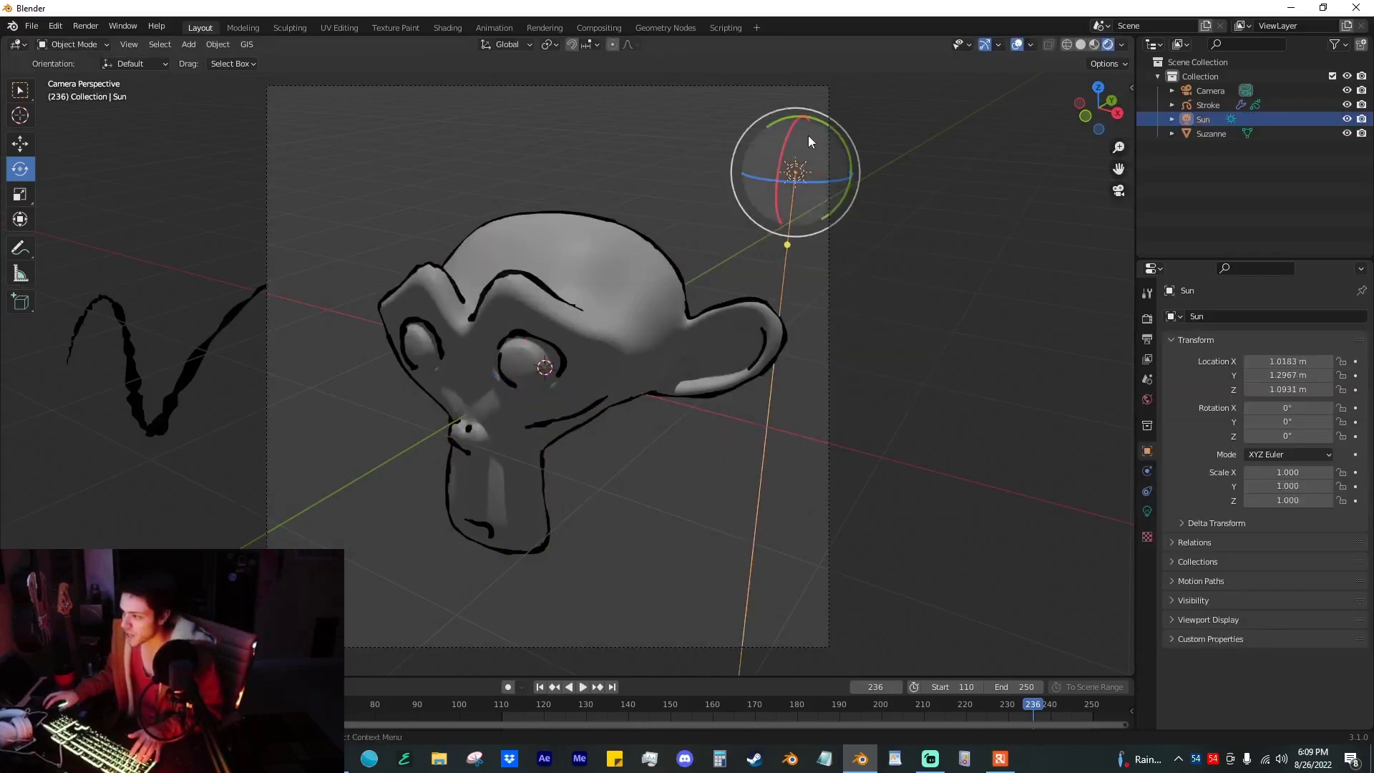
Step: Duplicate the Sun, place the copy beside the original and rotate both to light the monkey from different directions
{"action": "left_click_drag", "start_coordinate": [830, 136], "coordinate": [849, 159]}
{"action": "key", "text": "shift+d"}
{"action": "left_click", "coordinate": [711, 186]}
{"action": "left_click_drag", "start_coordinate": [707, 153], "coordinate": [622, 172]}
{"action": "left_click", "coordinate": [808, 191]}
{"action": "left_click_drag", "start_coordinate": [850, 157], "coordinate": [792, 142]}
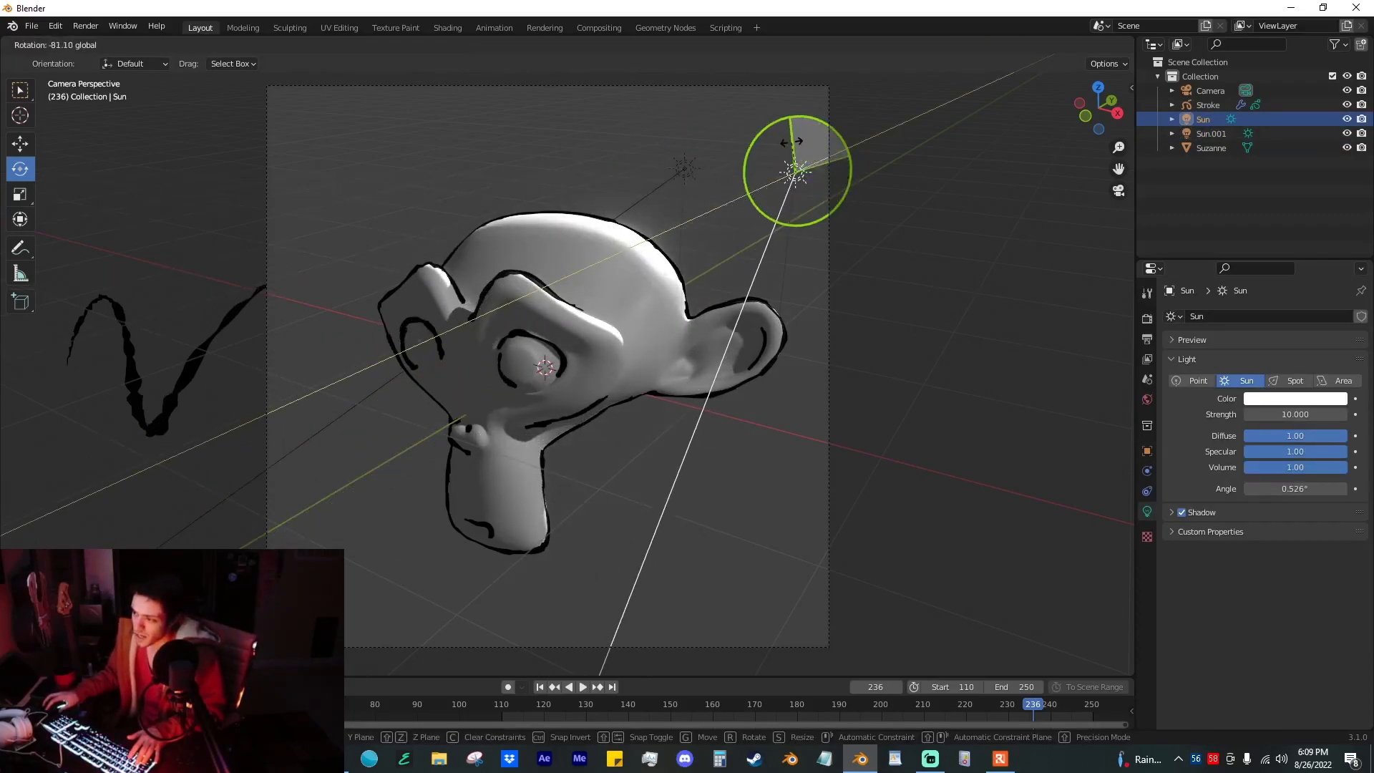
{"action": "left_click", "coordinate": [685, 172]}
{"action": "left_click_drag", "start_coordinate": [685, 172], "coordinate": [692, 179]}
Step: Create a new material on the monkey
{"action": "left_click", "coordinate": [745, 337]}
{"action": "left_click", "coordinate": [1148, 571]}
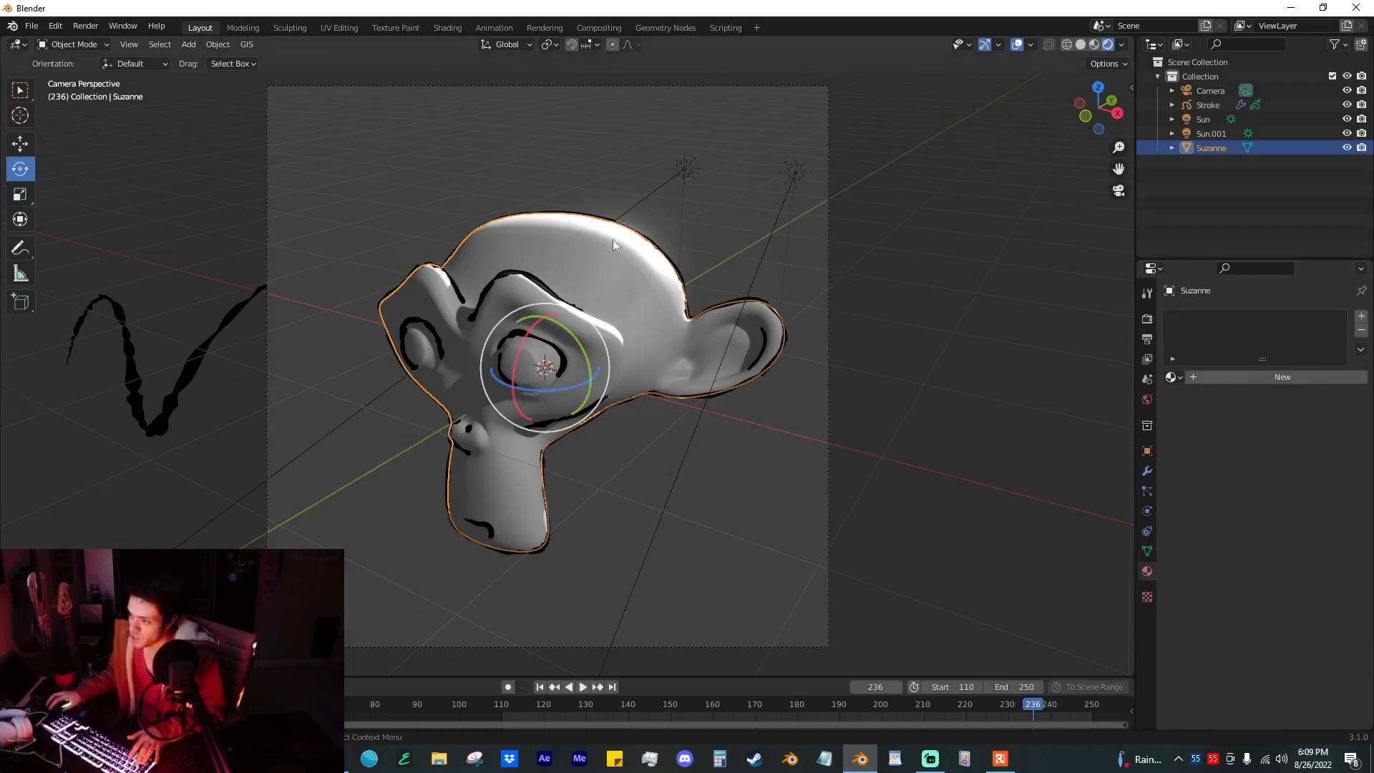
{"action": "left_click", "coordinate": [1315, 378]}
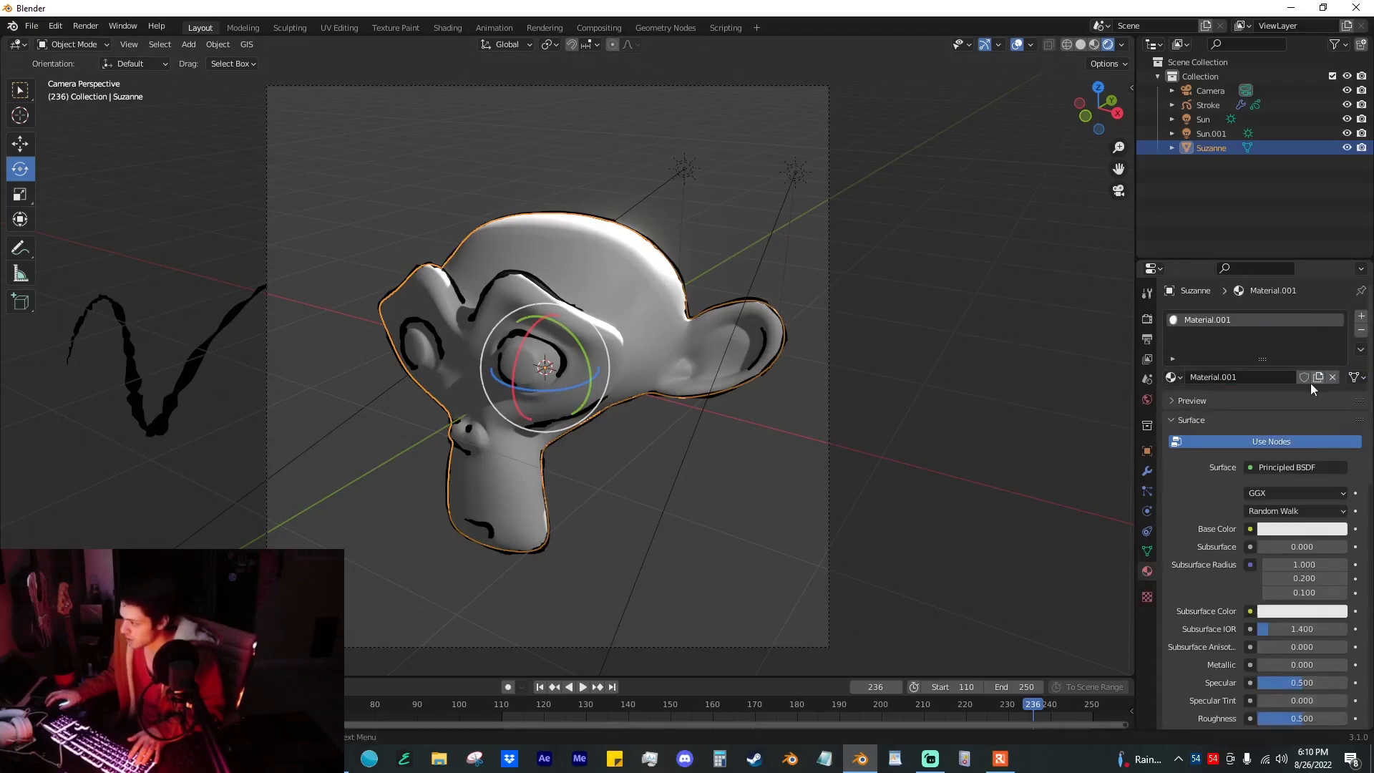
Step: Hide the viewport overlays and split off a second area showing the Shader Editor without its sidebar
{"action": "left_click", "coordinate": [1017, 45]}
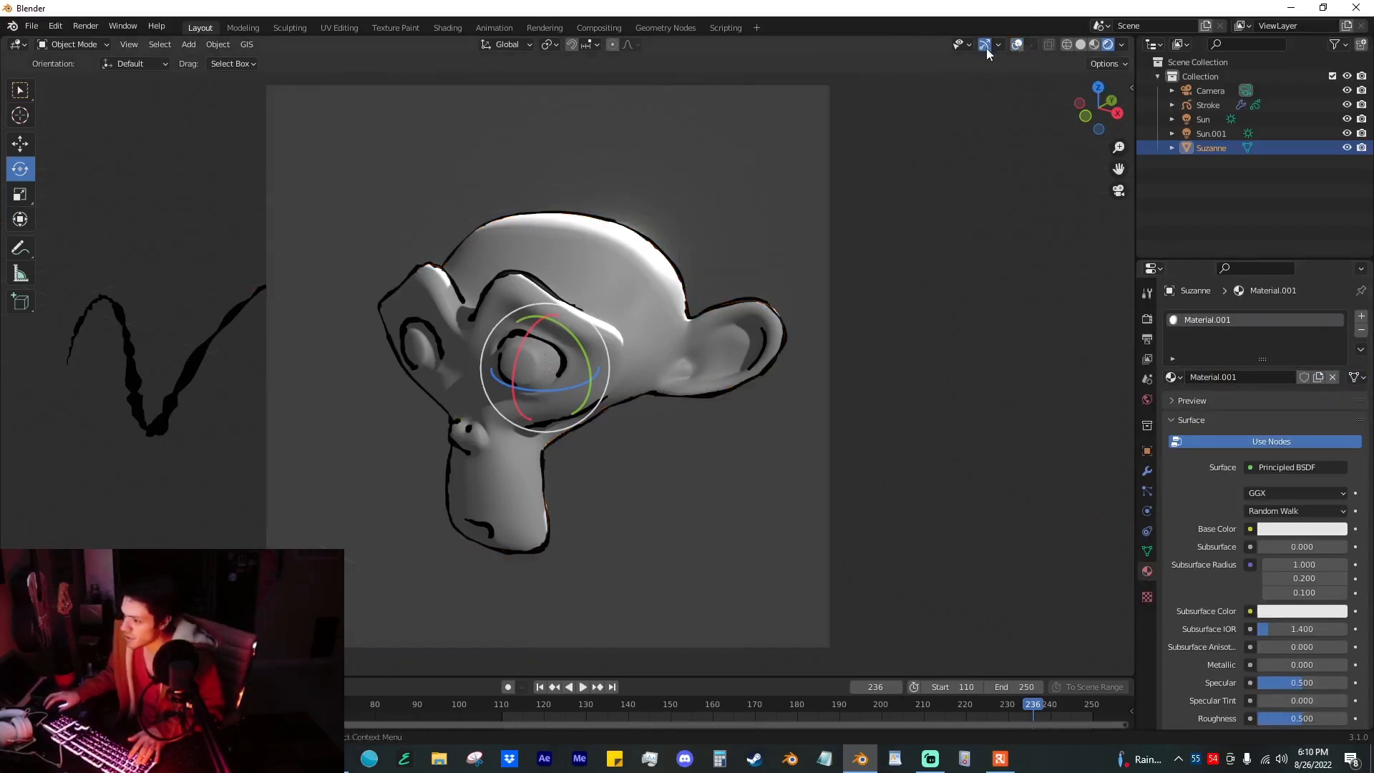
{"action": "left_click", "coordinate": [619, 50]}
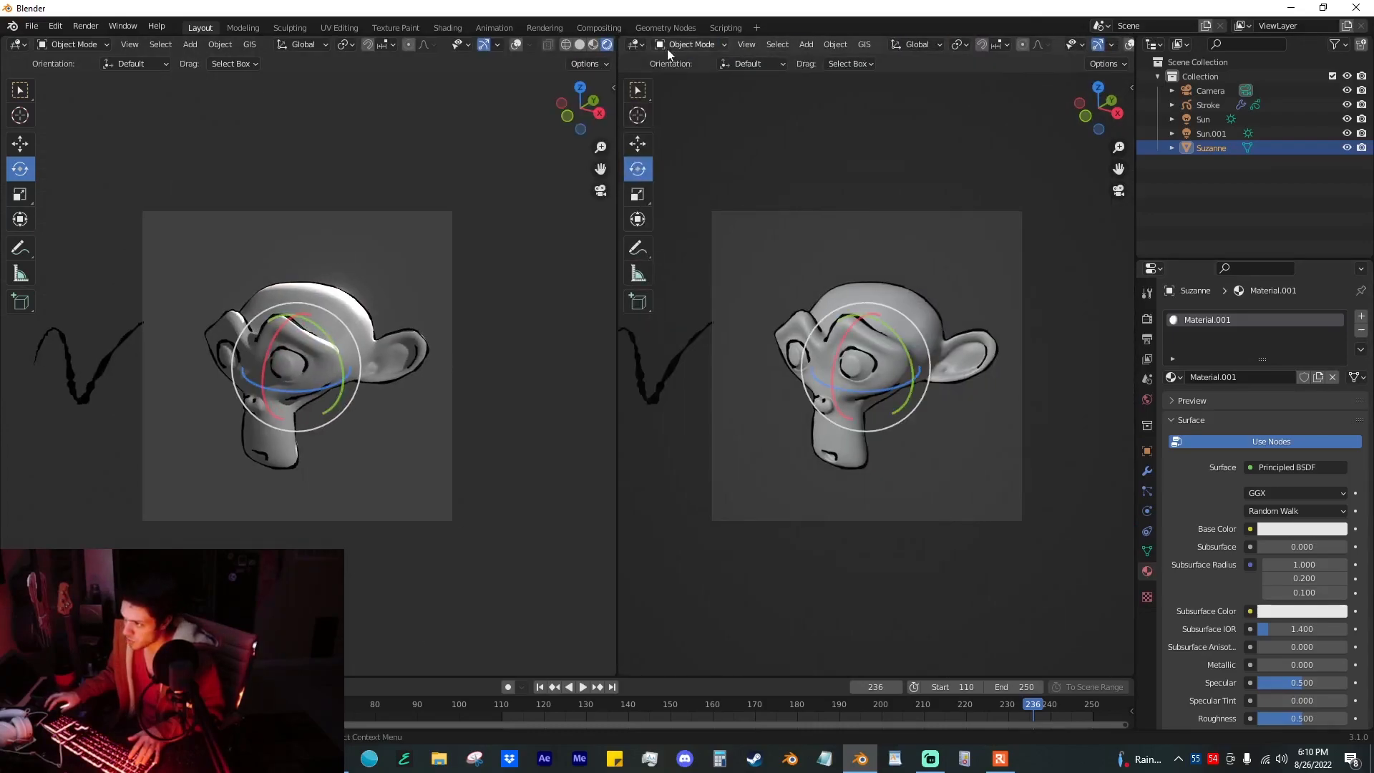
{"action": "left_click", "coordinate": [635, 44]}
{"action": "left_click", "coordinate": [669, 179]}
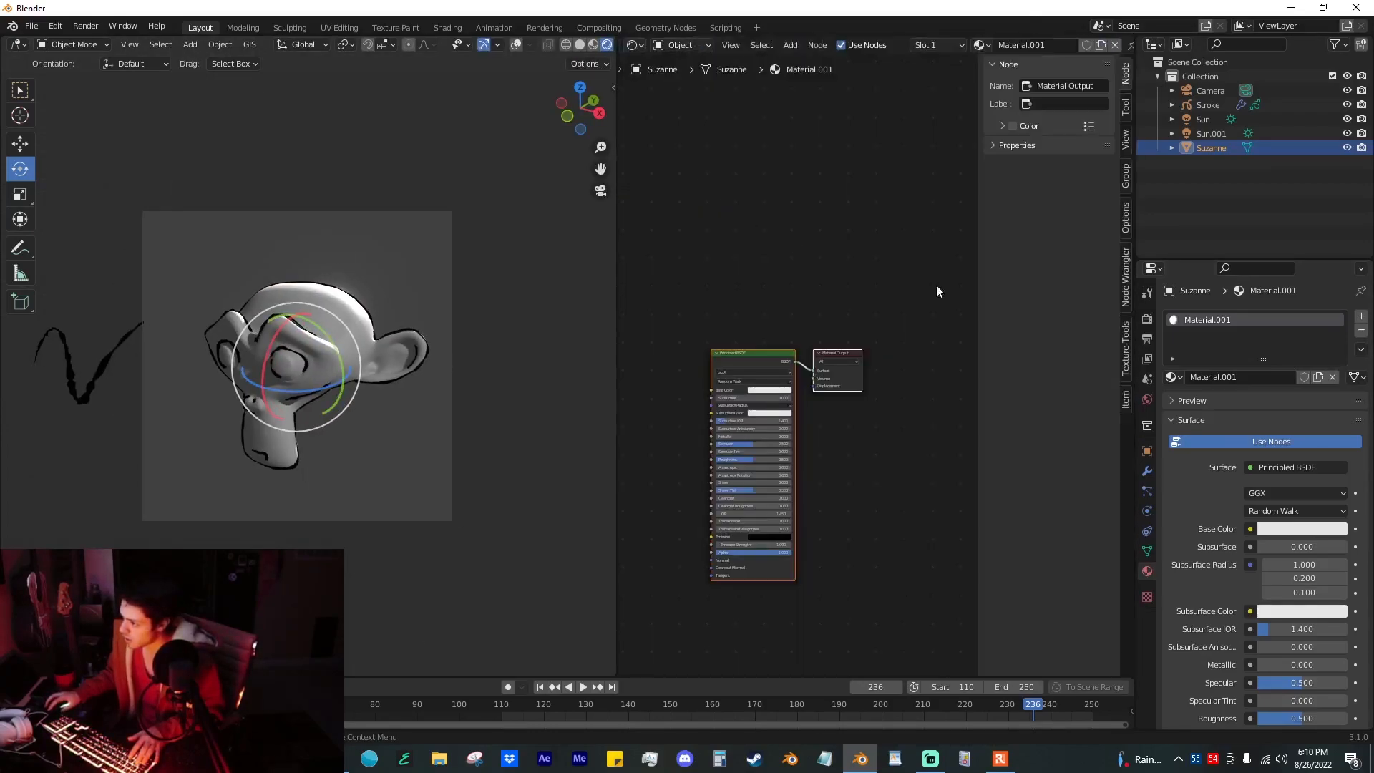
{"action": "key", "text": "n"}
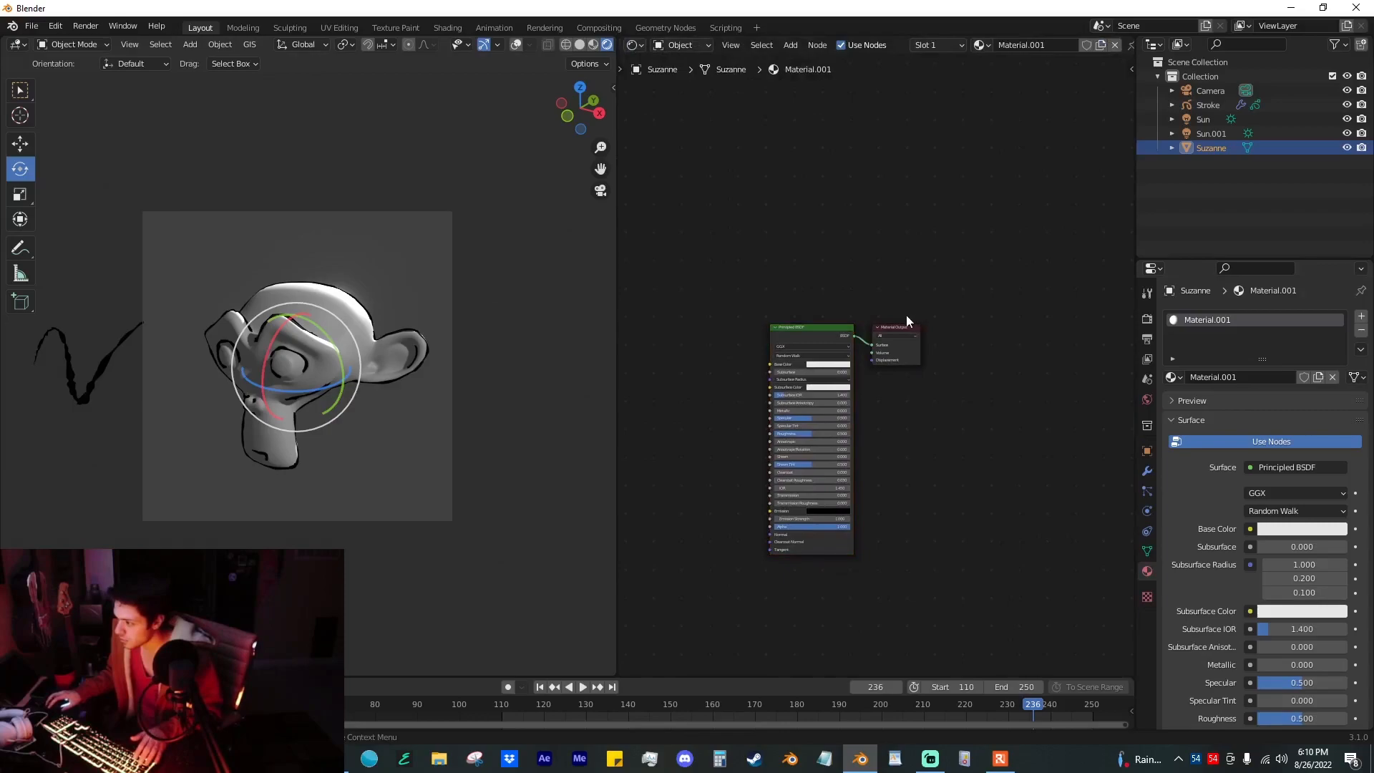
Step: Move the Material Output aside and insert a Shader to RGB node after the Principled BSDF
{"action": "left_click_drag", "start_coordinate": [908, 315], "coordinate": [1081, 315]}
{"action": "key", "text": "shift+a"}
{"action": "type", "text": "shader"}
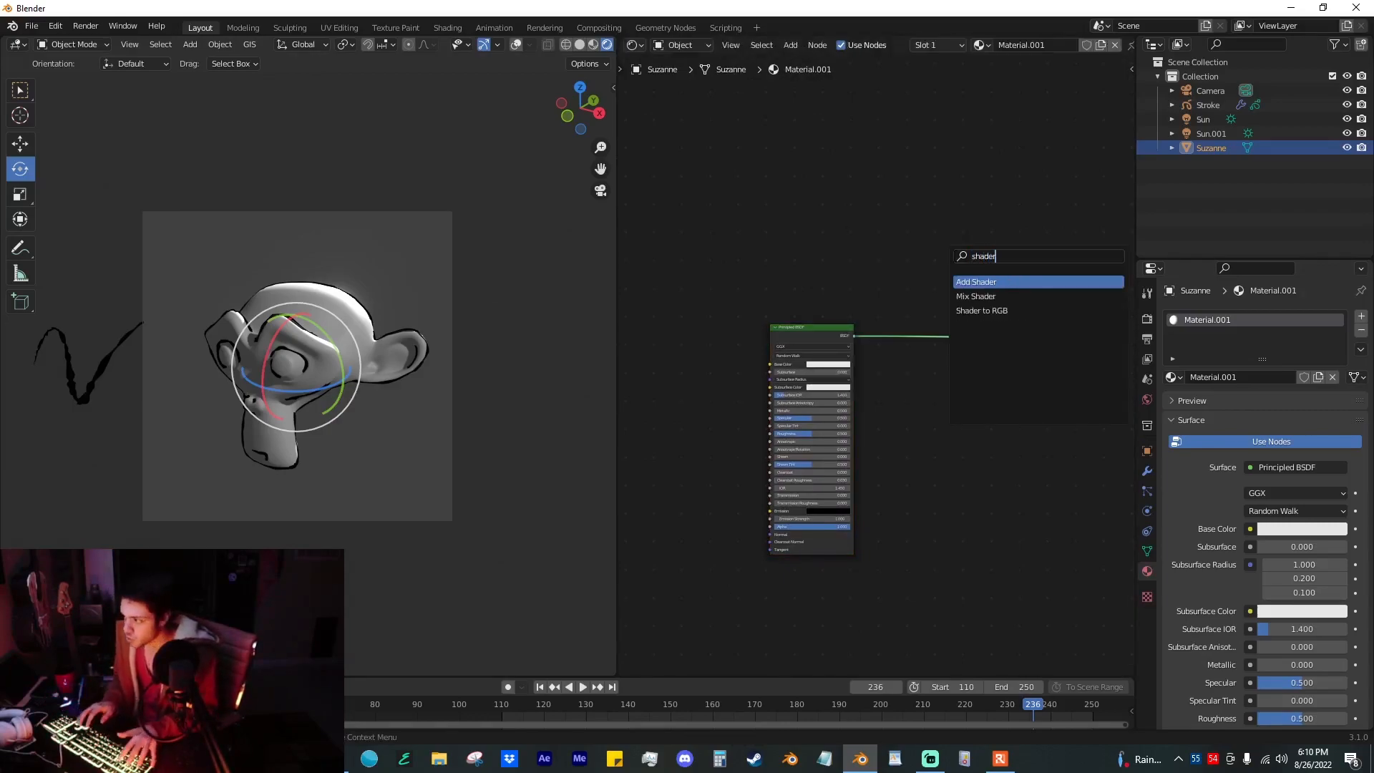
{"action": "key", "text": "Return"}
{"action": "left_click", "coordinate": [903, 319]}
Step: Insert a ColorRamp between Shader to RGB and the Material Output, with Constant interpolation
{"action": "key", "text": "shift+a"}
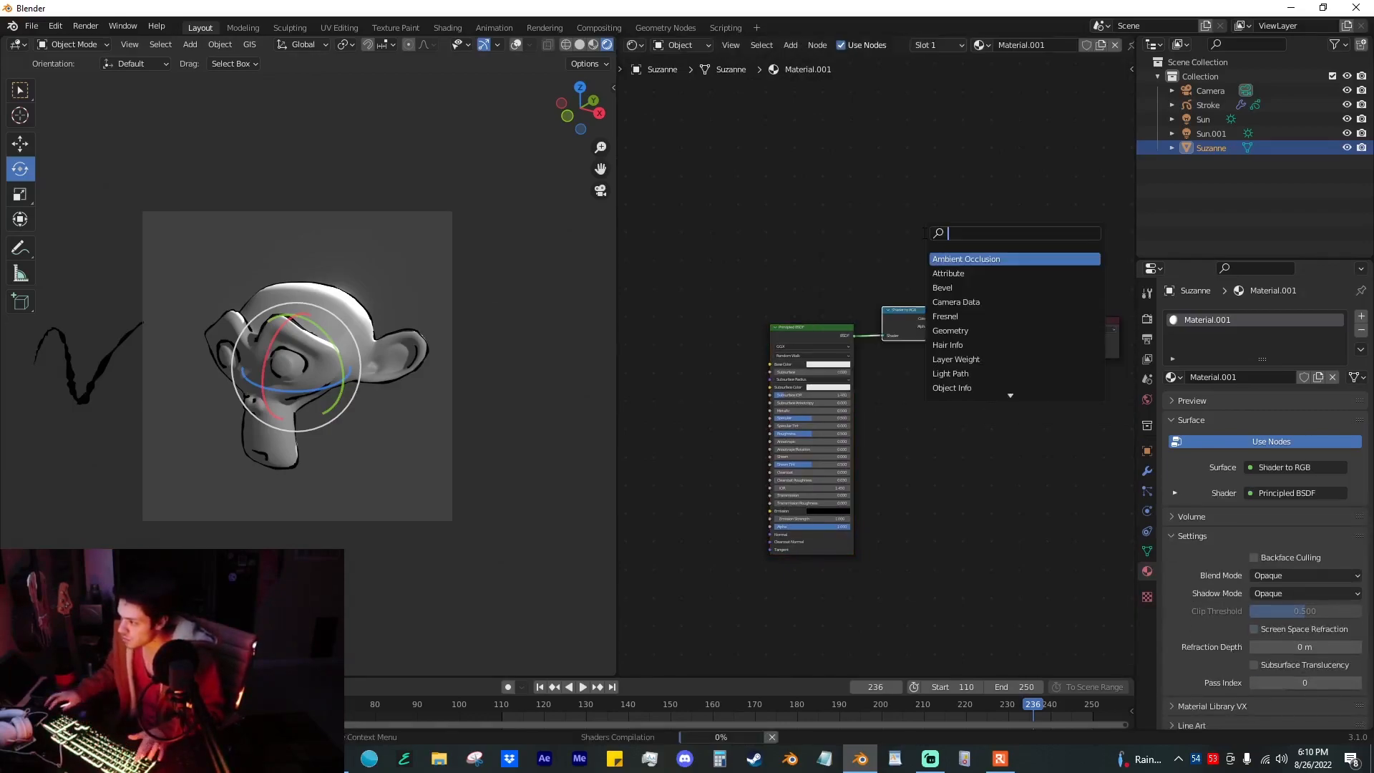
{"action": "type", "text": "colo"}
{"action": "key", "text": "Return"}
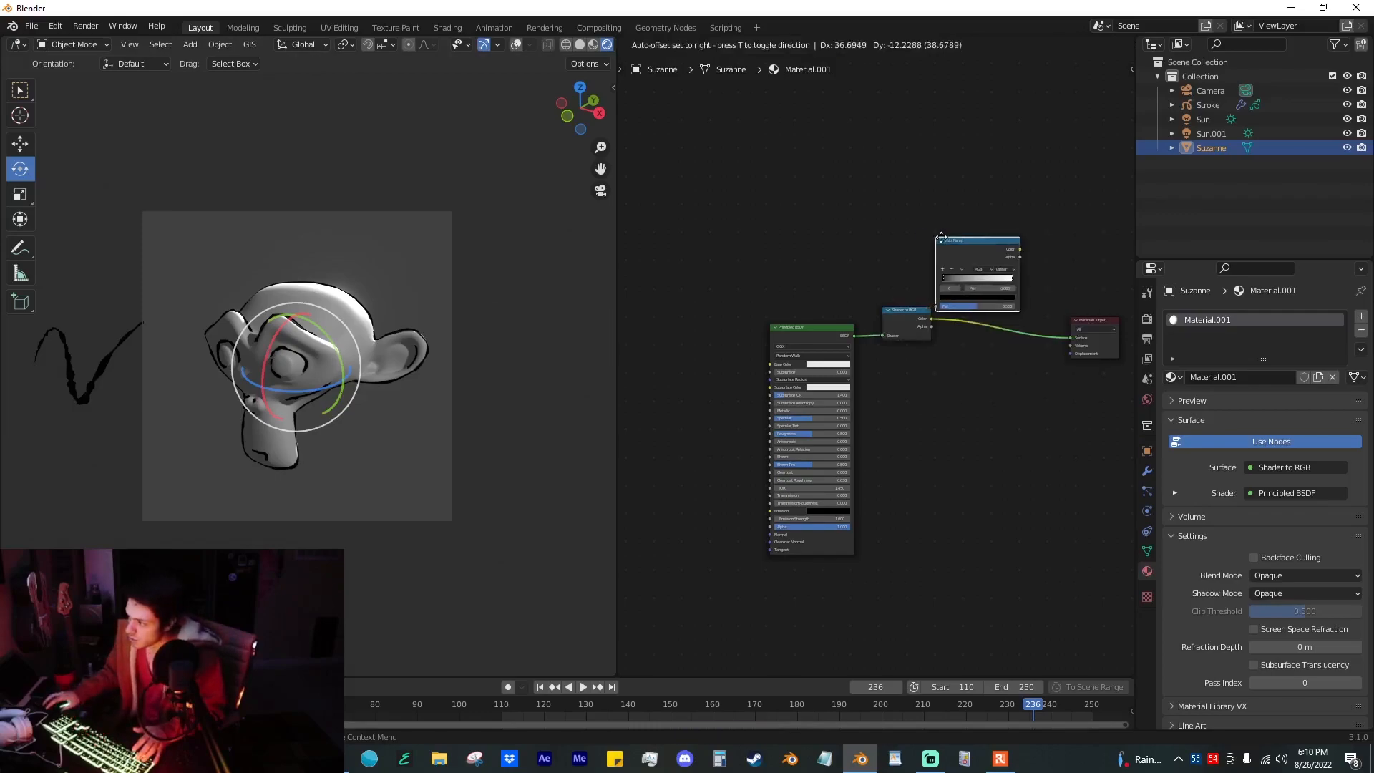
{"action": "left_click", "coordinate": [977, 283]}
{"action": "scroll", "coordinate": [1009, 328], "scroll_direction": "up", "scroll_amount": 4}
{"action": "left_click", "coordinate": [1041, 294]}
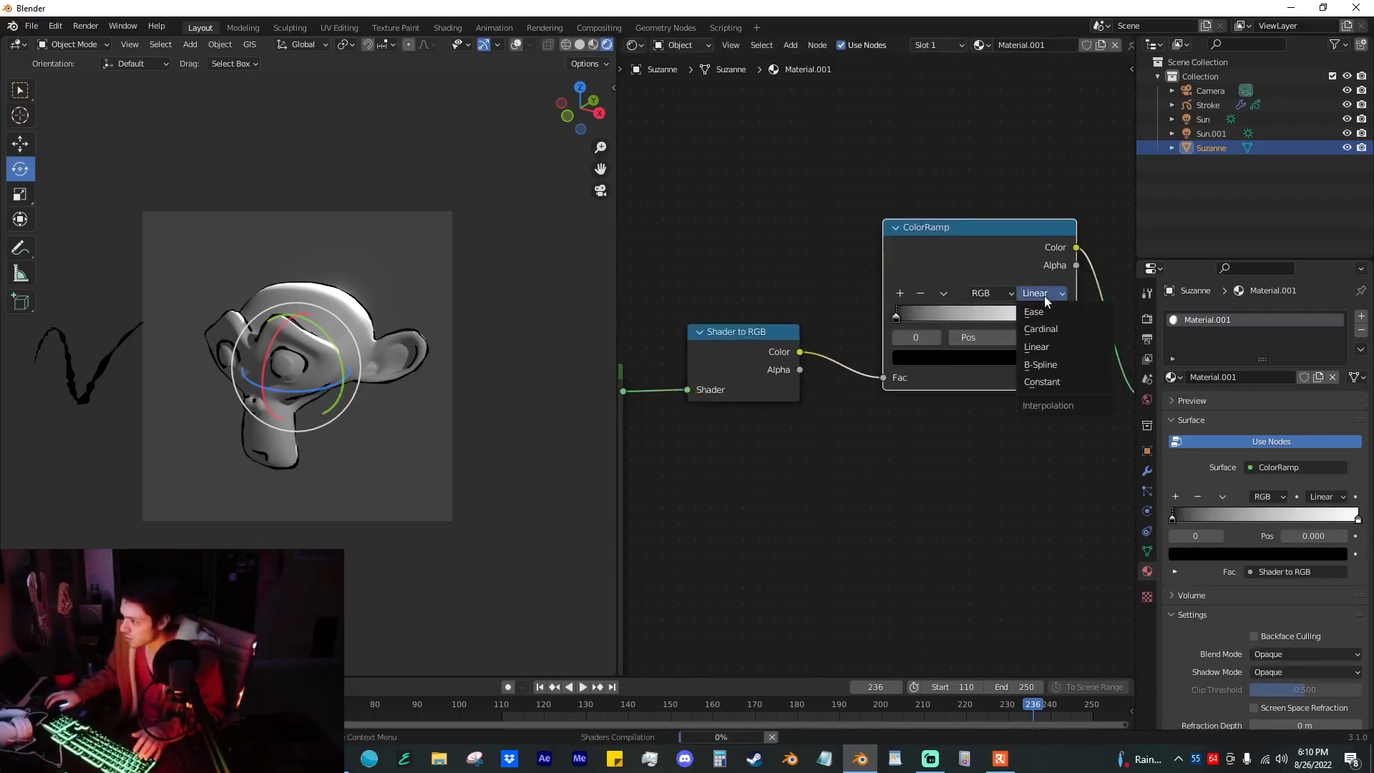
{"action": "left_click", "coordinate": [1046, 381]}
Step: Add grey stops between the ColorRamp's black and white ends, placing the darker grey at position 0.064
{"action": "middle_click_drag", "start_coordinate": [892, 431], "coordinate": [808, 437]}
{"action": "middle_click_drag", "start_coordinate": [393, 385], "coordinate": [398, 330], "text": "ctrl"}
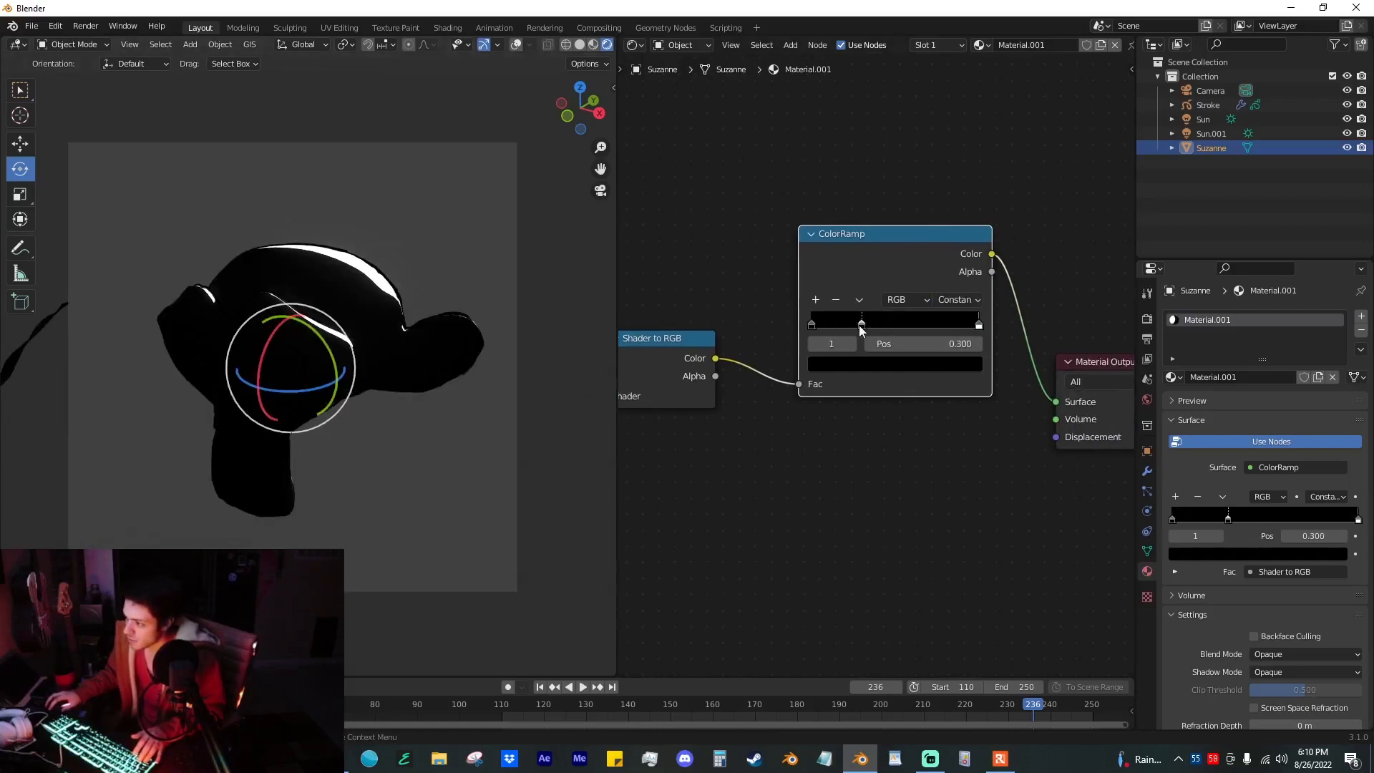
{"action": "left_click", "coordinate": [852, 364]}
{"action": "left_click", "coordinate": [853, 366]}
{"action": "mouse_move", "coordinate": [849, 326]}
{"action": "left_mouse_down"}
{"action": "mouse_move", "coordinate": [895, 326]}
{"action": "mouse_move", "coordinate": [823, 323]}
{"action": "left_mouse_up"}
{"action": "left_click", "coordinate": [811, 301]}
{"action": "left_click", "coordinate": [838, 362]}
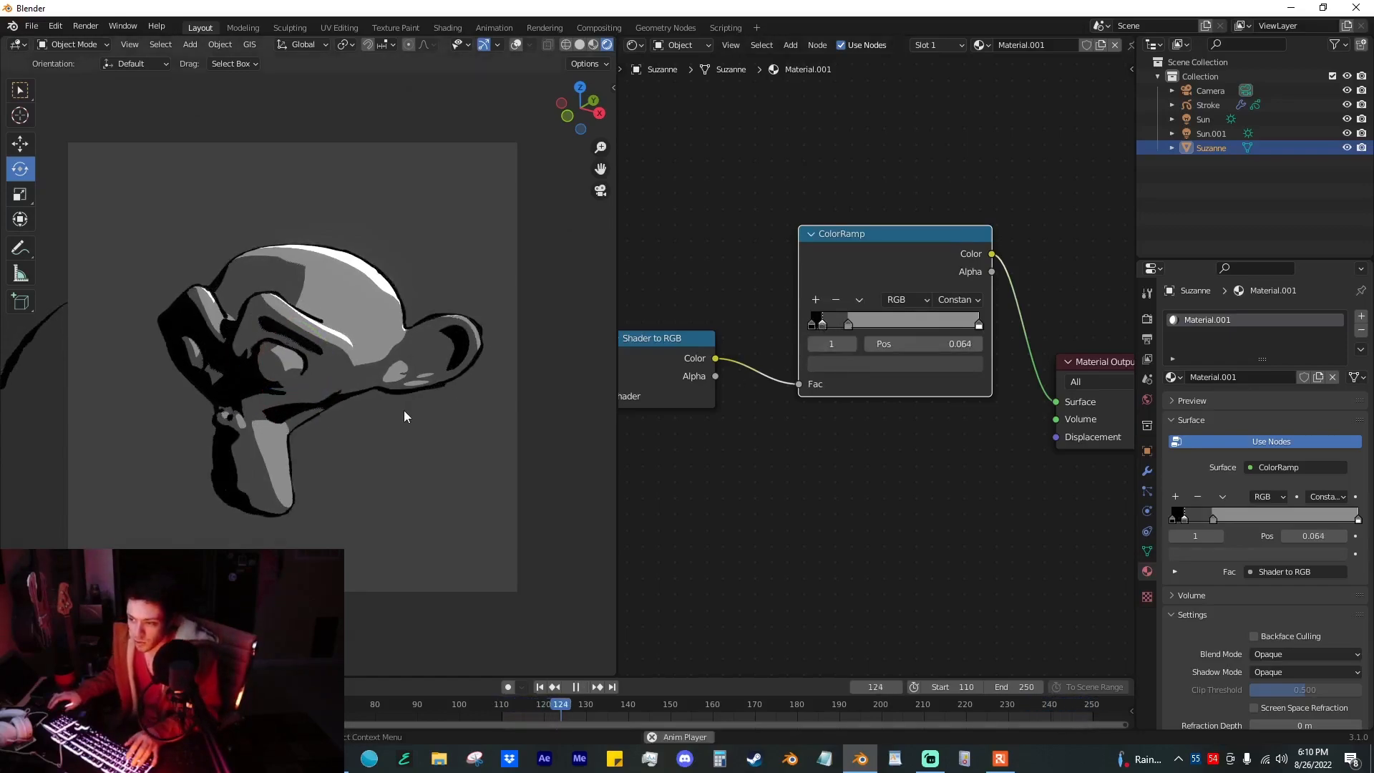
Step: Delete the ColorRamp's black stop, shift the grey stops toward the dark end and move the white stop to about 0.291
{"action": "left_click", "coordinate": [813, 324]}
{"action": "left_click", "coordinate": [836, 300]}
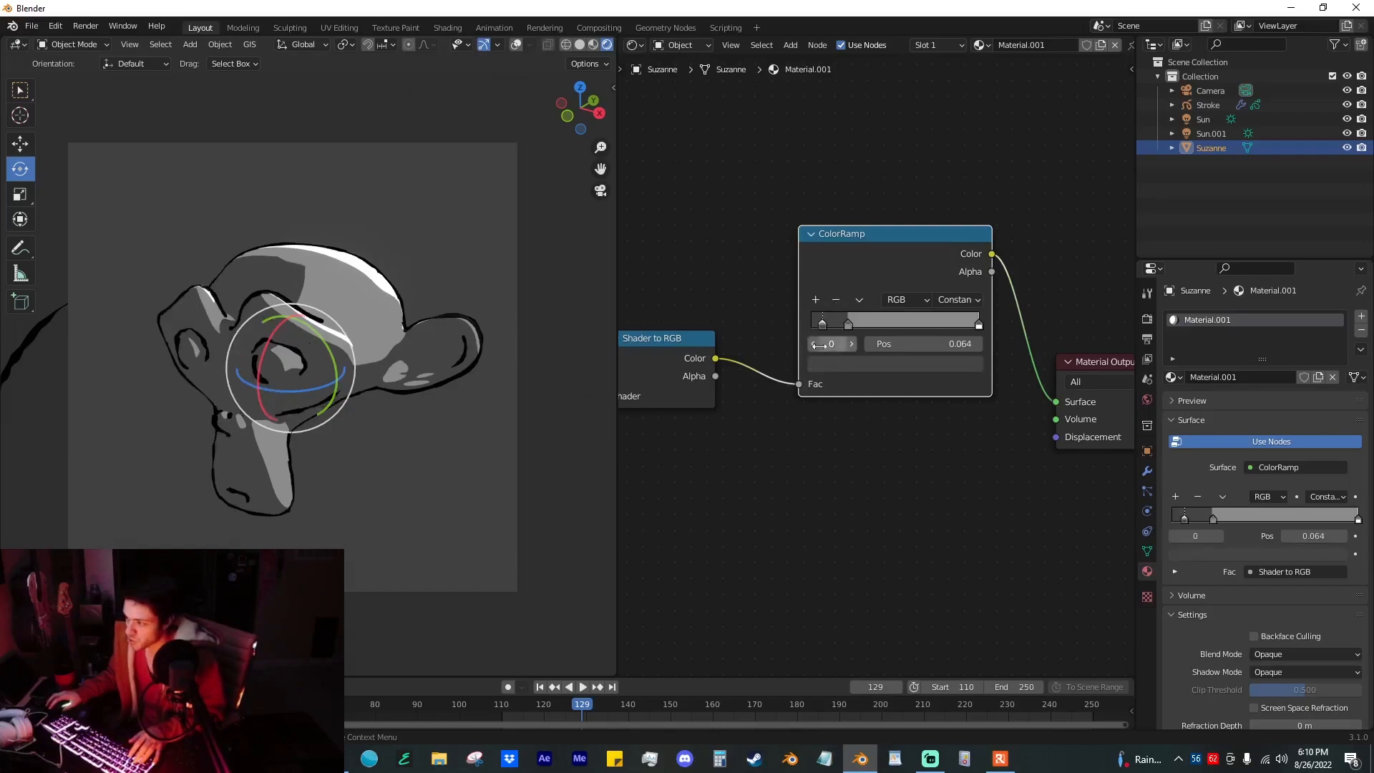
{"action": "left_click_drag", "start_coordinate": [851, 324], "coordinate": [841, 324]}
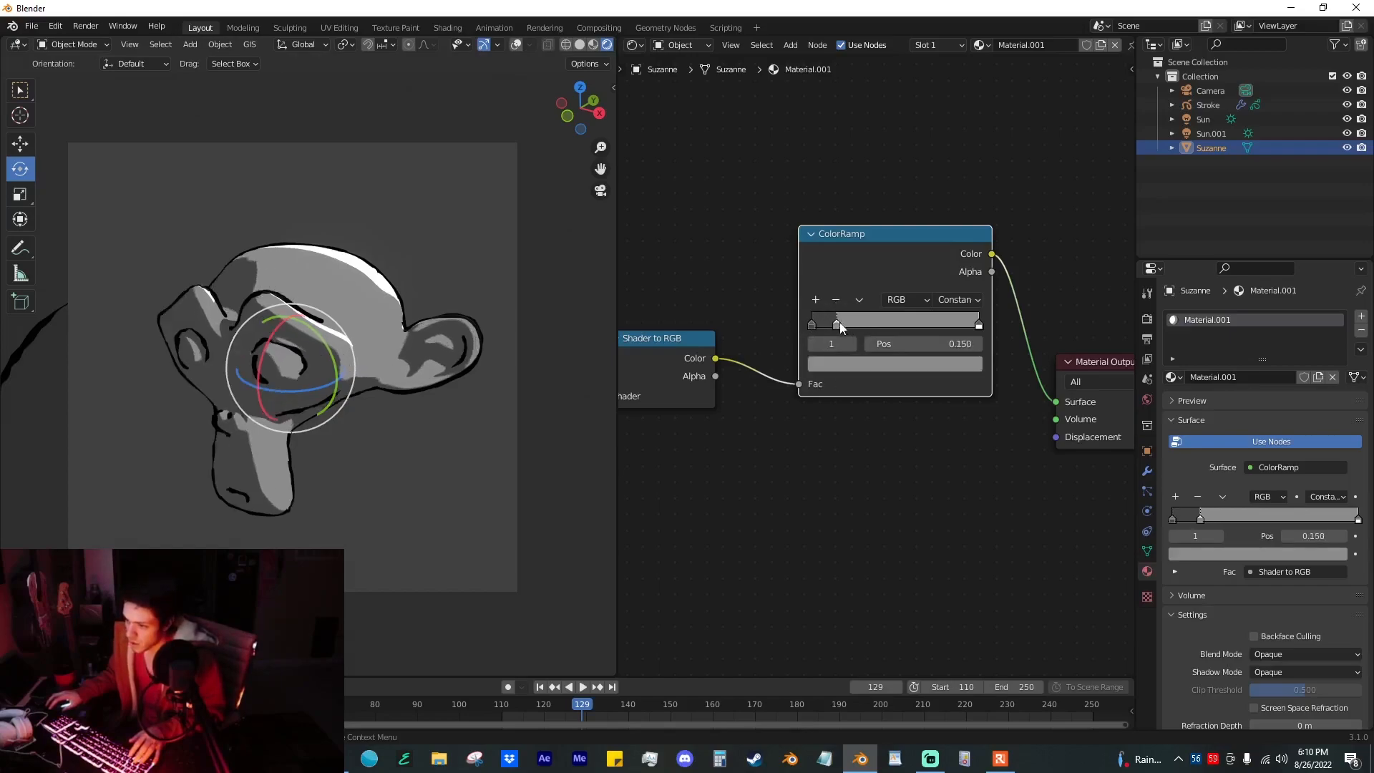
{"action": "left_click_drag", "start_coordinate": [979, 324], "coordinate": [861, 334]}
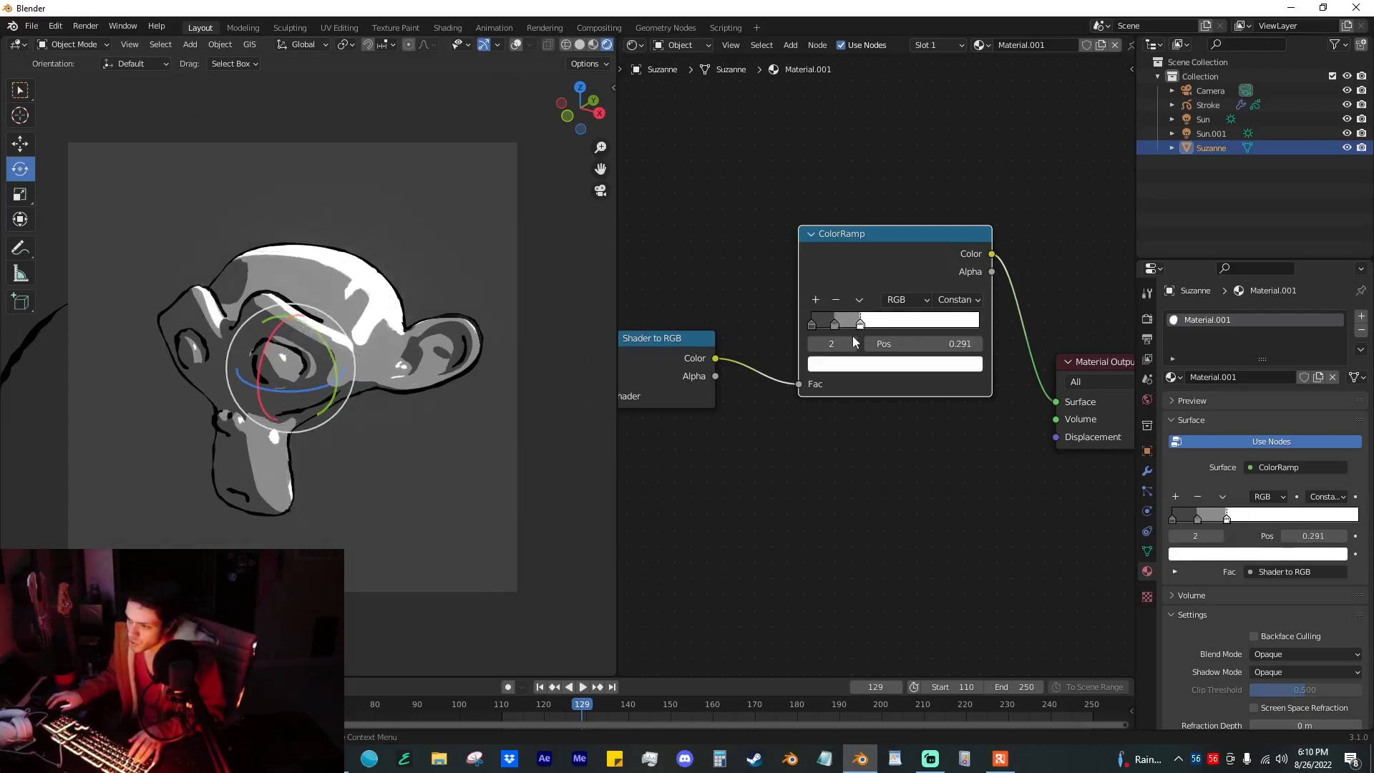
Step: Color the ColorRamp's middle stop bright blue and its darkest stop dark blue (H 0.615, S 1, V 0.16), and preview the animation
{"action": "left_click", "coordinate": [441, 530]}
{"action": "left_click", "coordinate": [835, 324]}
{"action": "left_click", "coordinate": [843, 363]}
{"action": "left_click_drag", "start_coordinate": [877, 189], "coordinate": [890, 137]}
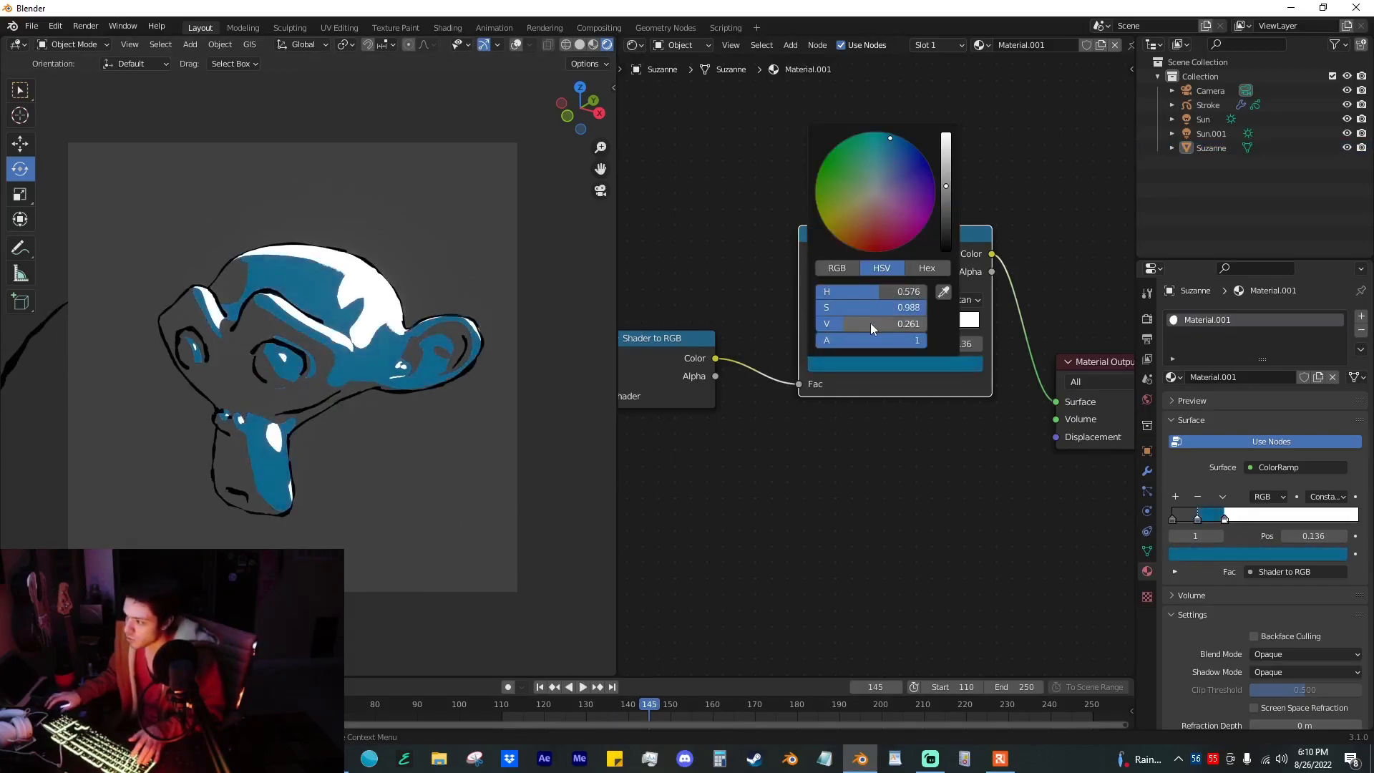
{"action": "left_click_drag", "start_coordinate": [871, 324], "coordinate": [903, 325]}
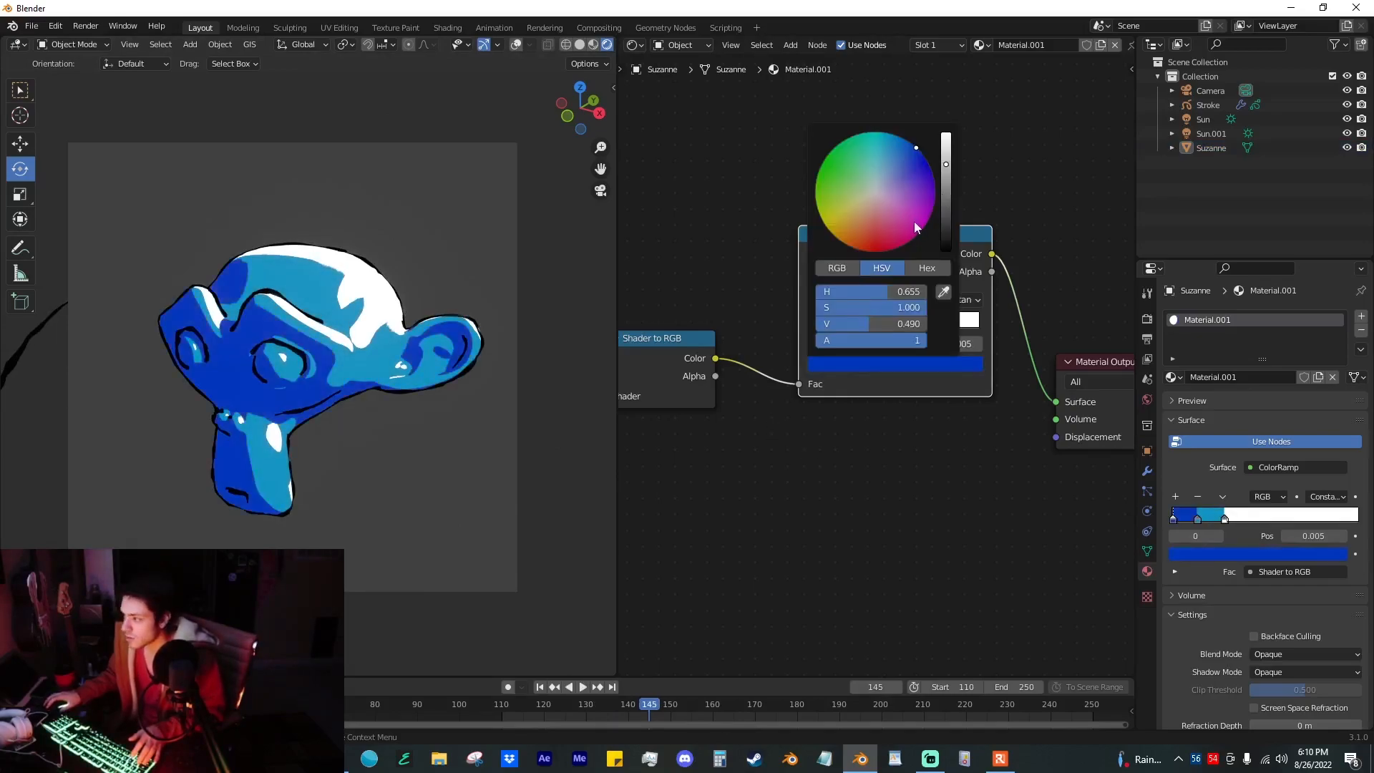
{"action": "mouse_move", "coordinate": [913, 222]}
{"action": "left_mouse_down"}
{"action": "mouse_move", "coordinate": [901, 246]}
{"action": "mouse_move", "coordinate": [933, 175]}
{"action": "mouse_move", "coordinate": [946, 231]}
{"action": "mouse_move", "coordinate": [946, 200]}
{"action": "mouse_move", "coordinate": [890, 153]}
{"action": "left_mouse_up"}
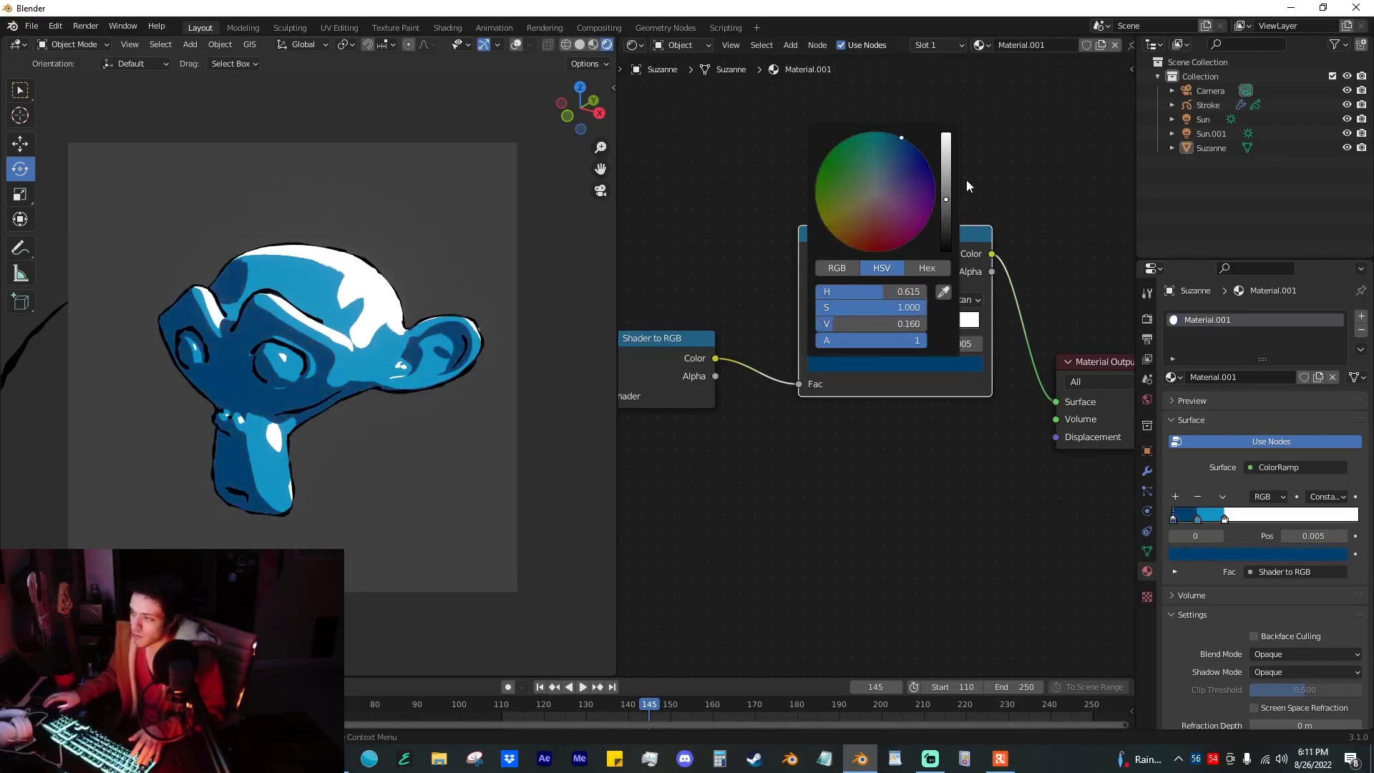
{"action": "key", "text": "space"}
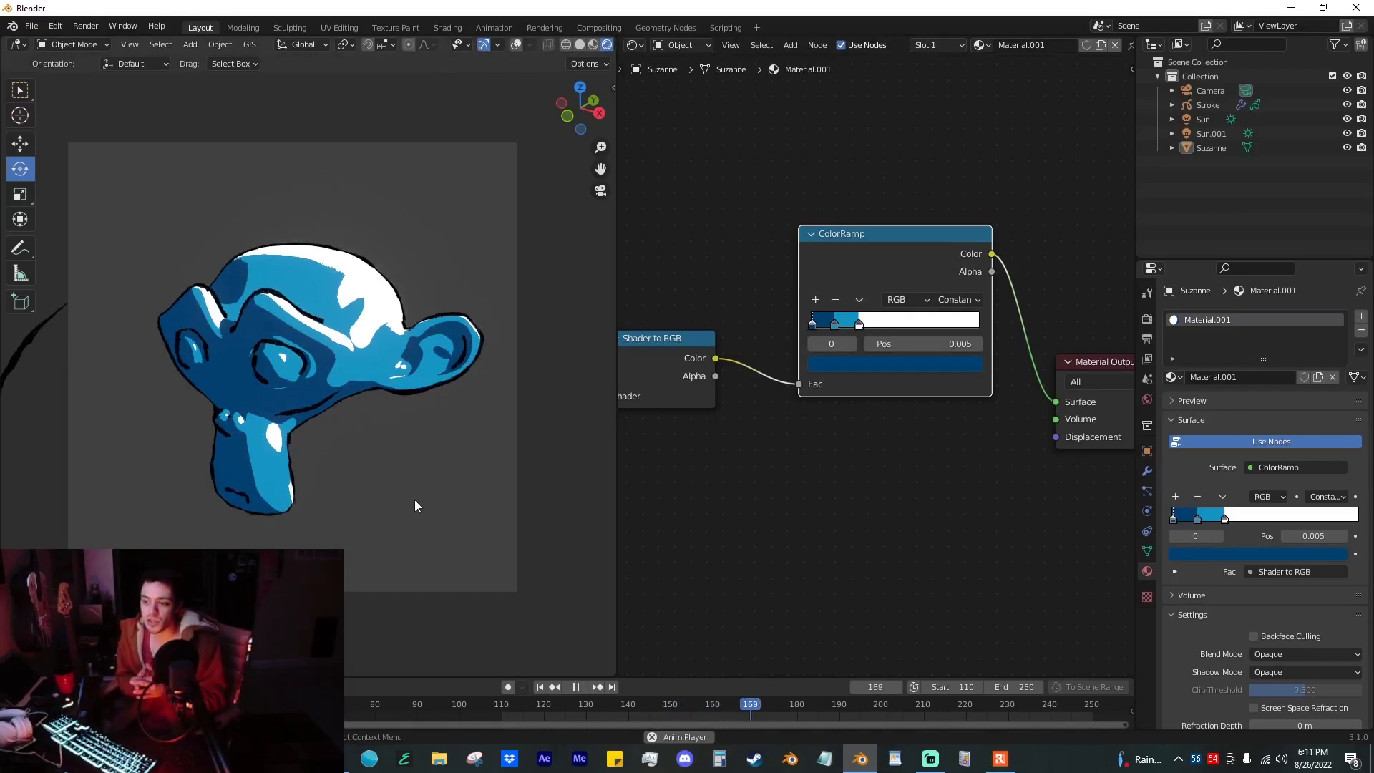
{"action": "key", "text": "space"}
Step: Orbit the camera view around the monkey to check the toon shading and outlines from a lower angle
{"action": "left_click", "coordinate": [365, 395]}
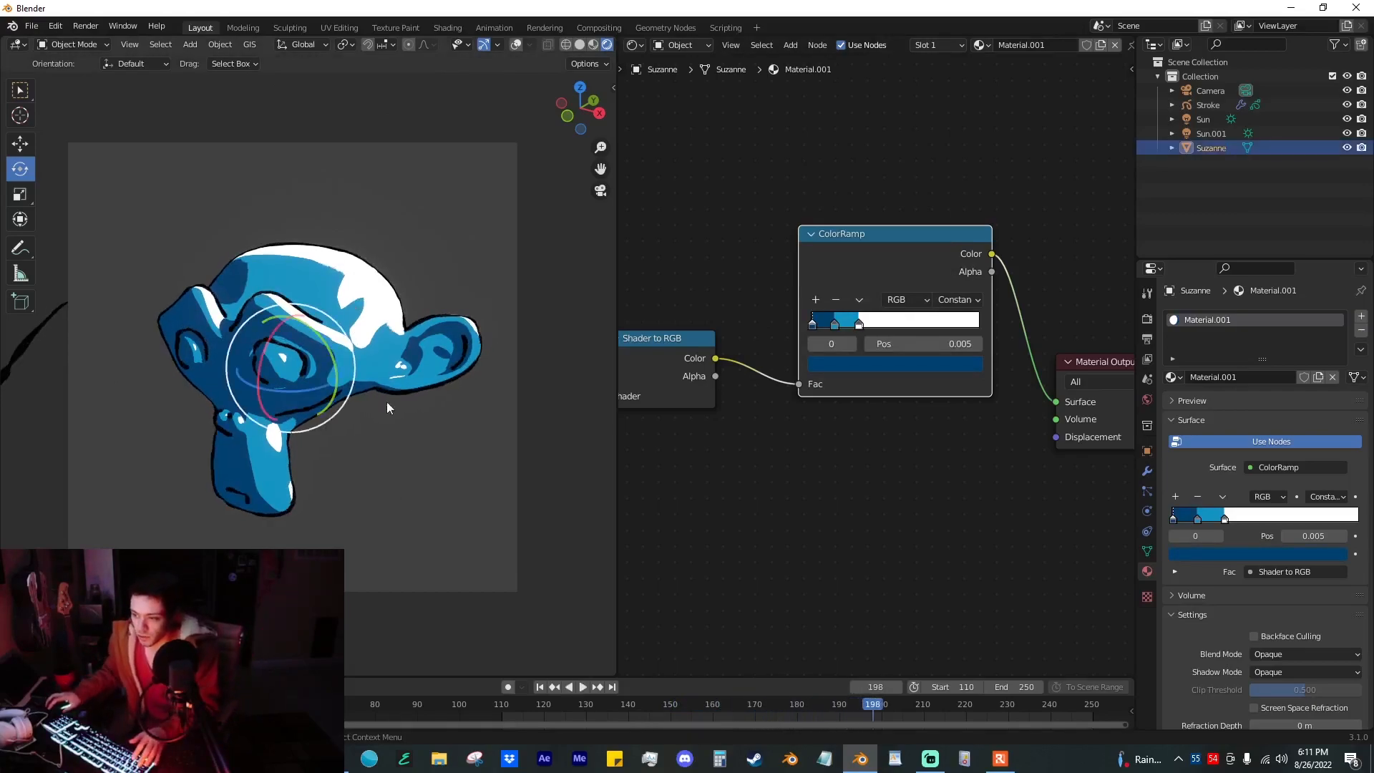
{"action": "mouse_move", "coordinate": [304, 374]}
{"action": "left_mouse_down"}
{"action": "mouse_move", "coordinate": [397, 344]}
{"action": "mouse_move", "coordinate": [232, 355]}
{"action": "mouse_move", "coordinate": [294, 358]}
{"action": "left_mouse_up"}
{"action": "key", "text": "n"}
{"action": "left_click", "coordinate": [607, 156]}
{"action": "key", "text": "n"}
{"action": "mouse_move", "coordinate": [403, 295]}
{"action": "middle_mouse_down"}
{"action": "mouse_move", "coordinate": [415, 307]}
{"action": "mouse_move", "coordinate": [372, 256]}
{"action": "mouse_move", "coordinate": [481, 288]}
{"action": "mouse_move", "coordinate": [372, 312]}
{"action": "mouse_move", "coordinate": [445, 325]}
{"action": "mouse_move", "coordinate": [428, 547]}
{"action": "middle_mouse_up"}
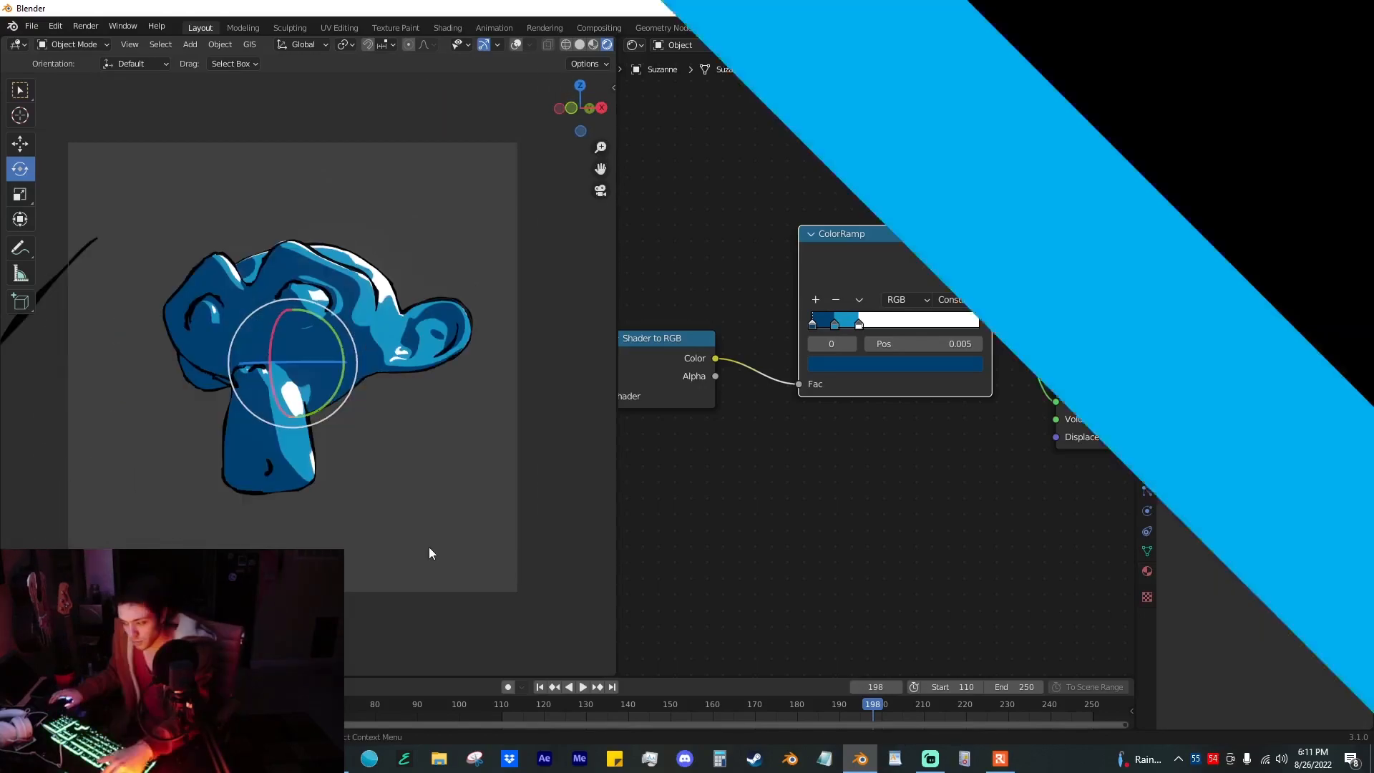